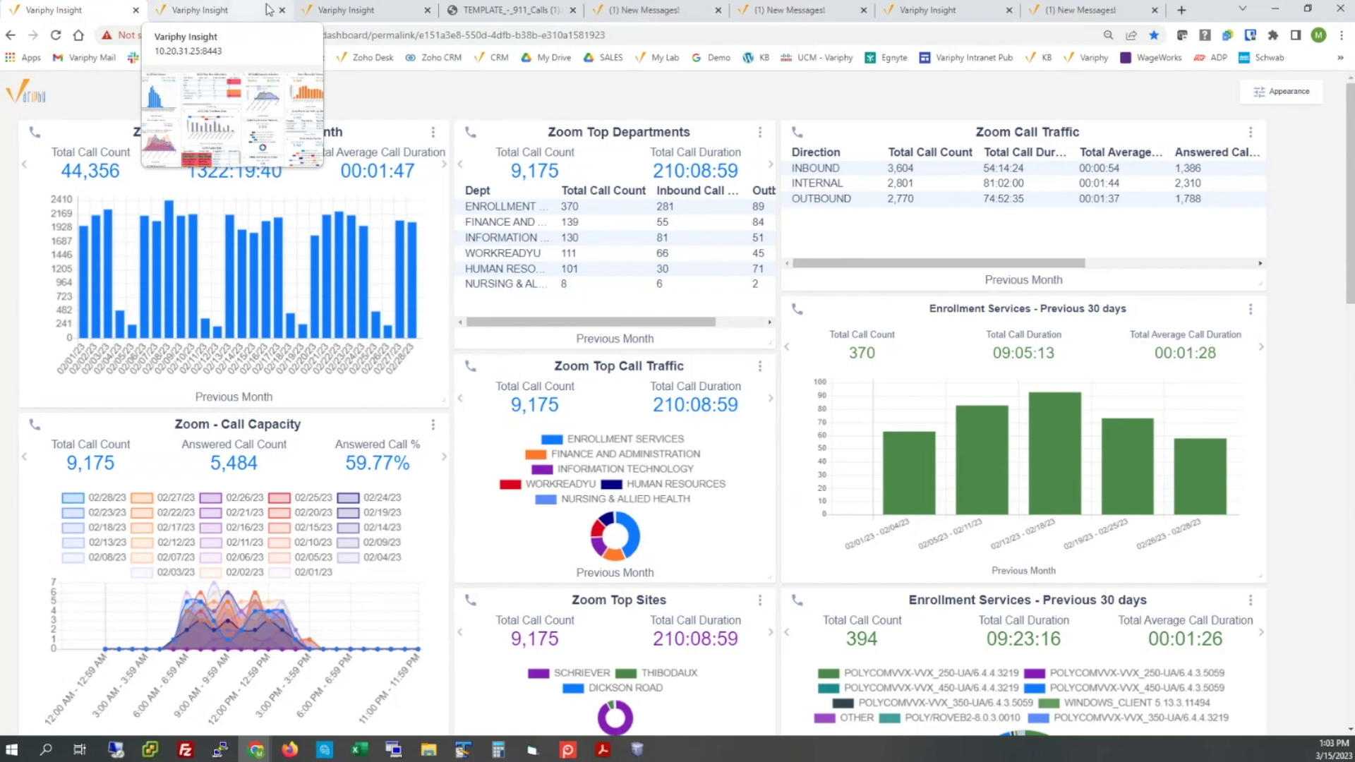
- Look over the Variphy knowledge base home page, its support options and the article on downloading and importing report templates
click(652, 10)
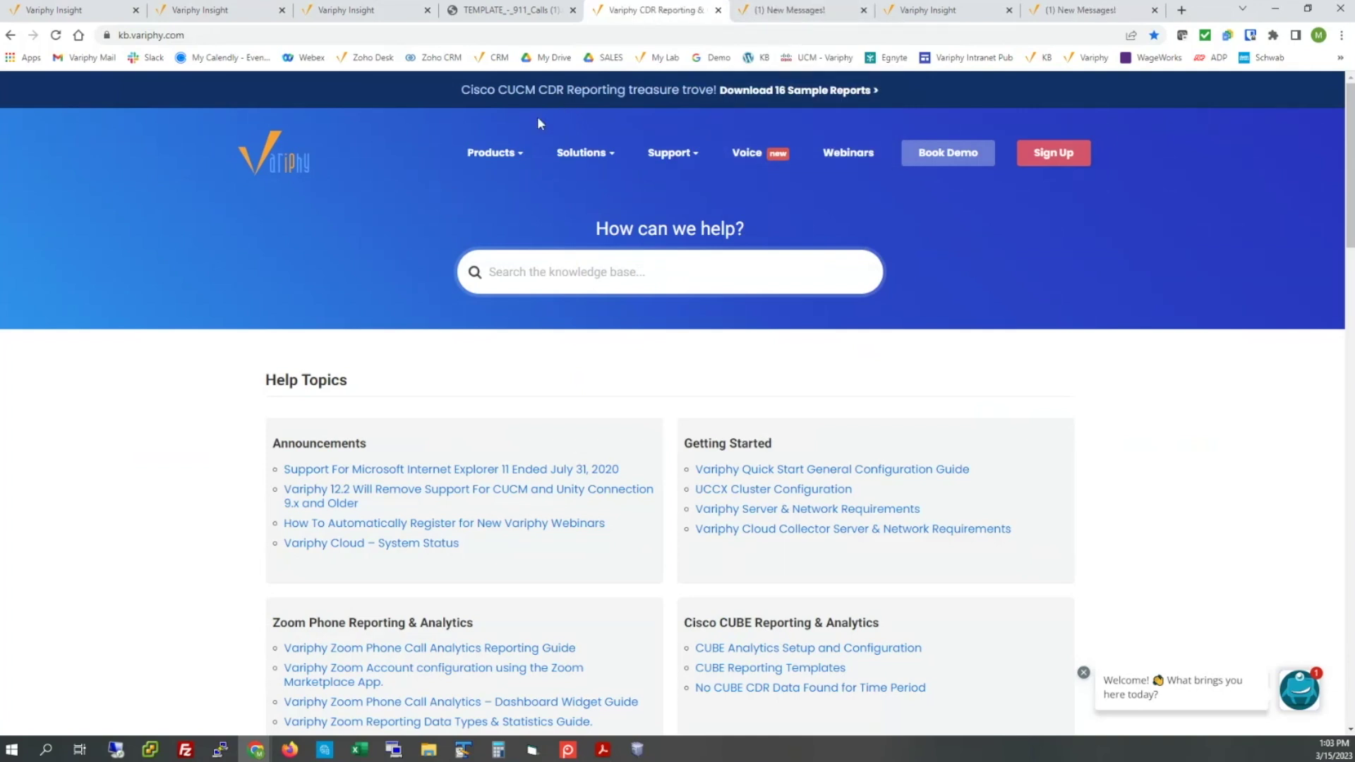
double_click(198, 36)
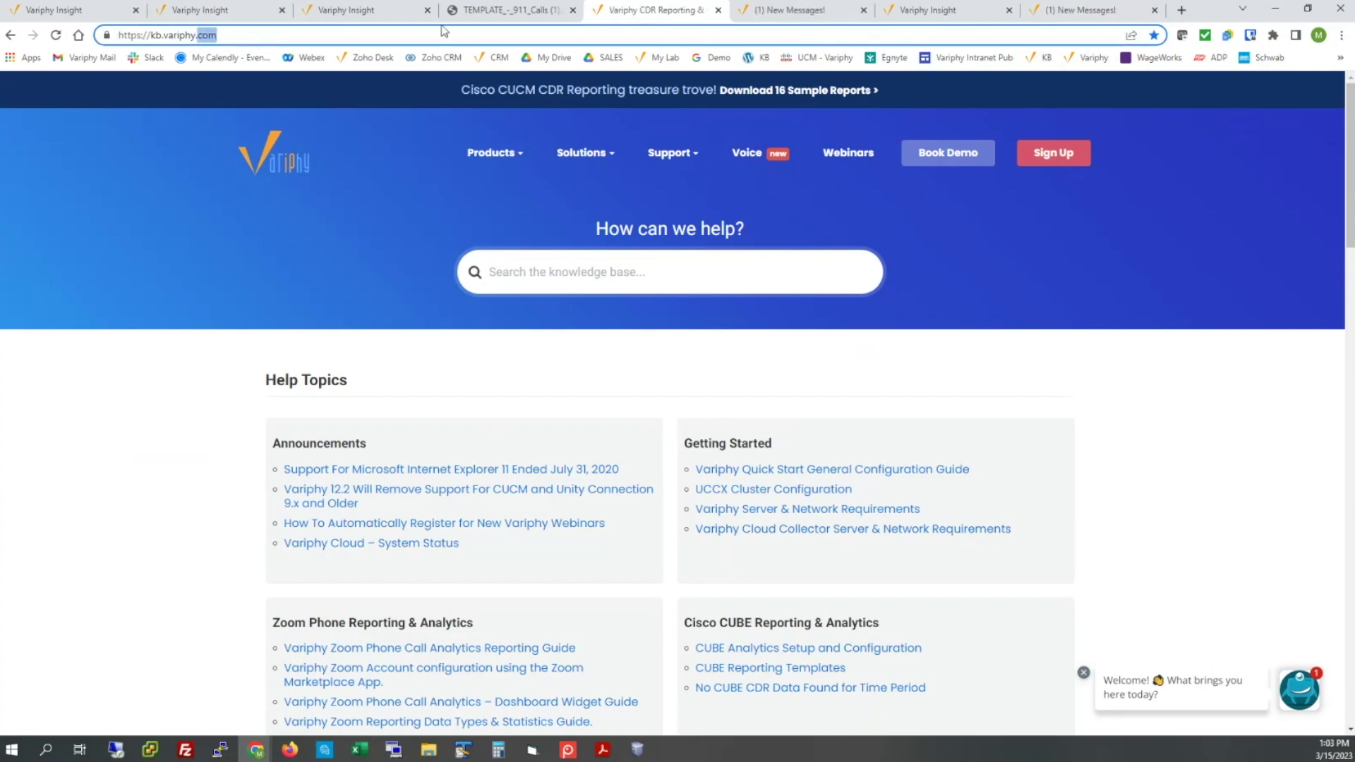
click(780, 10)
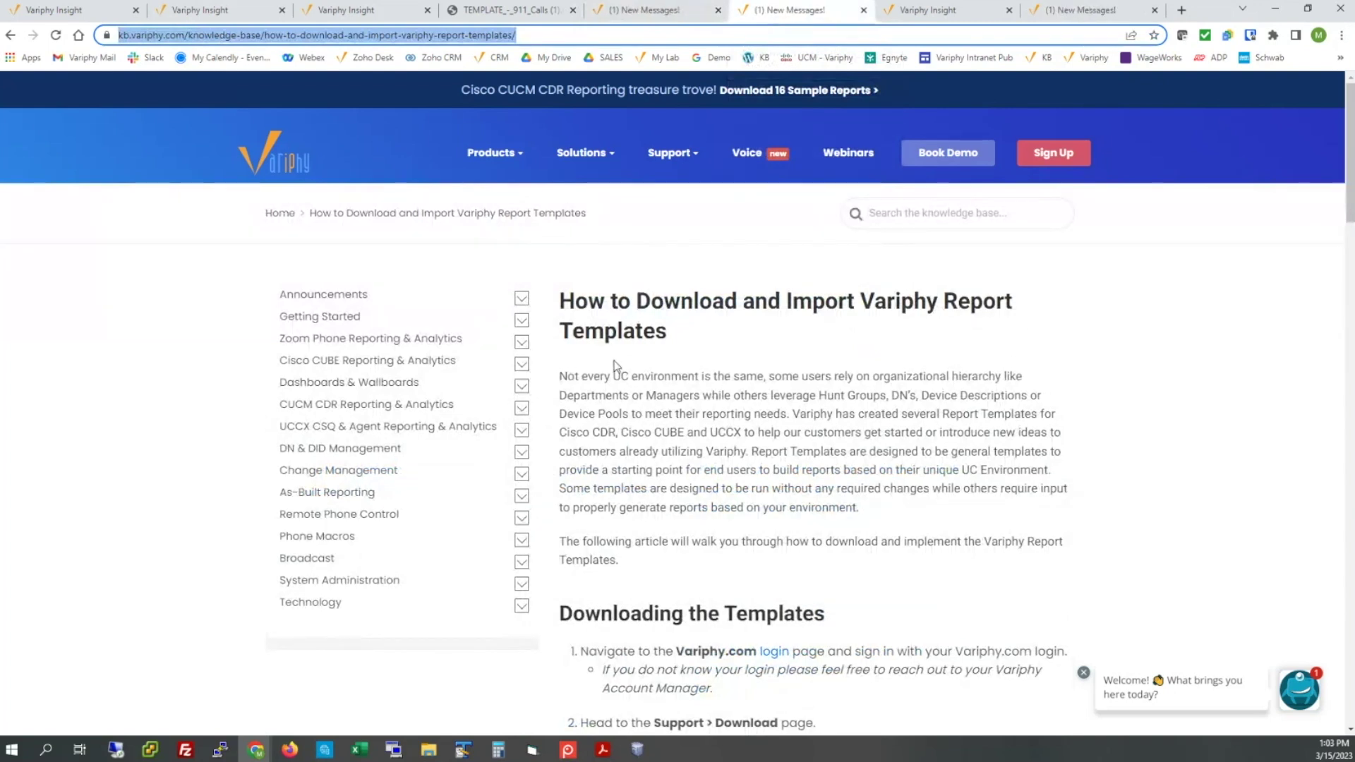
click(633, 13)
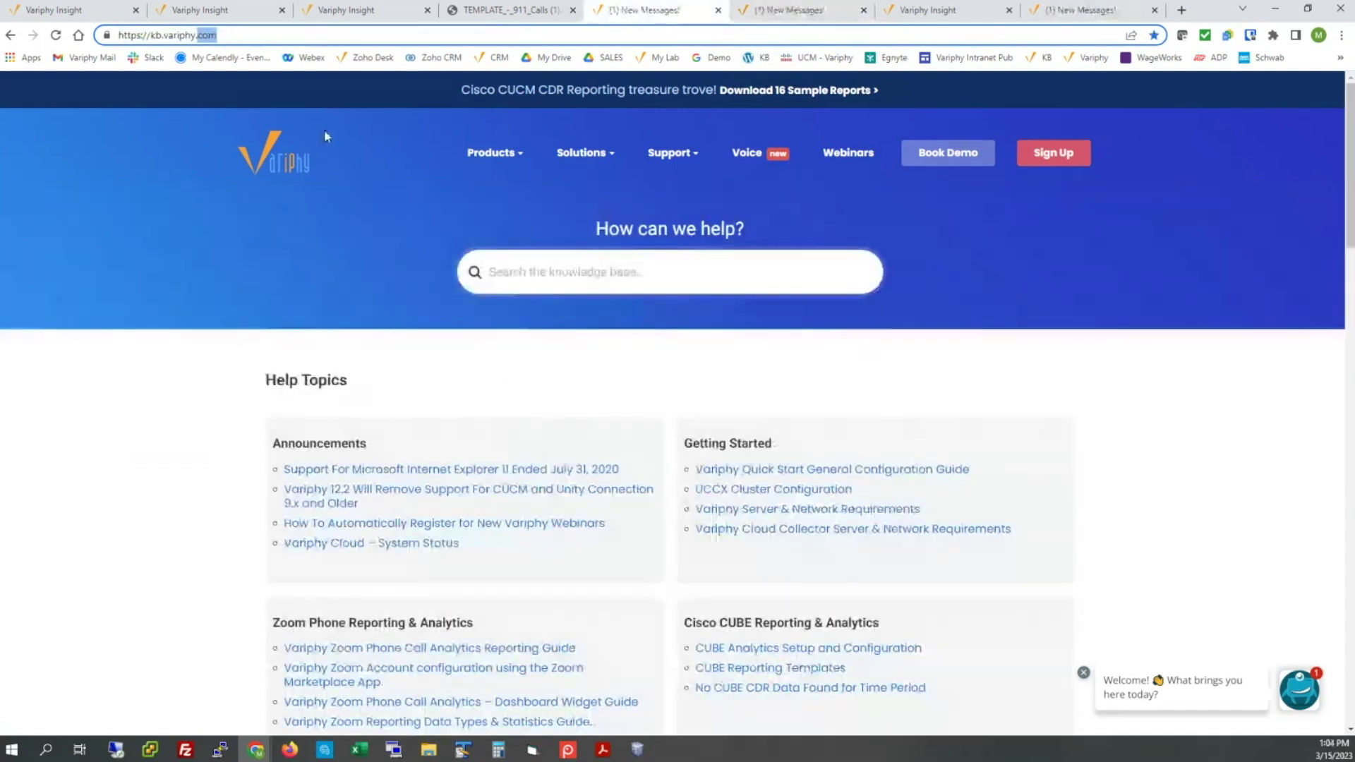
click(606, 154)
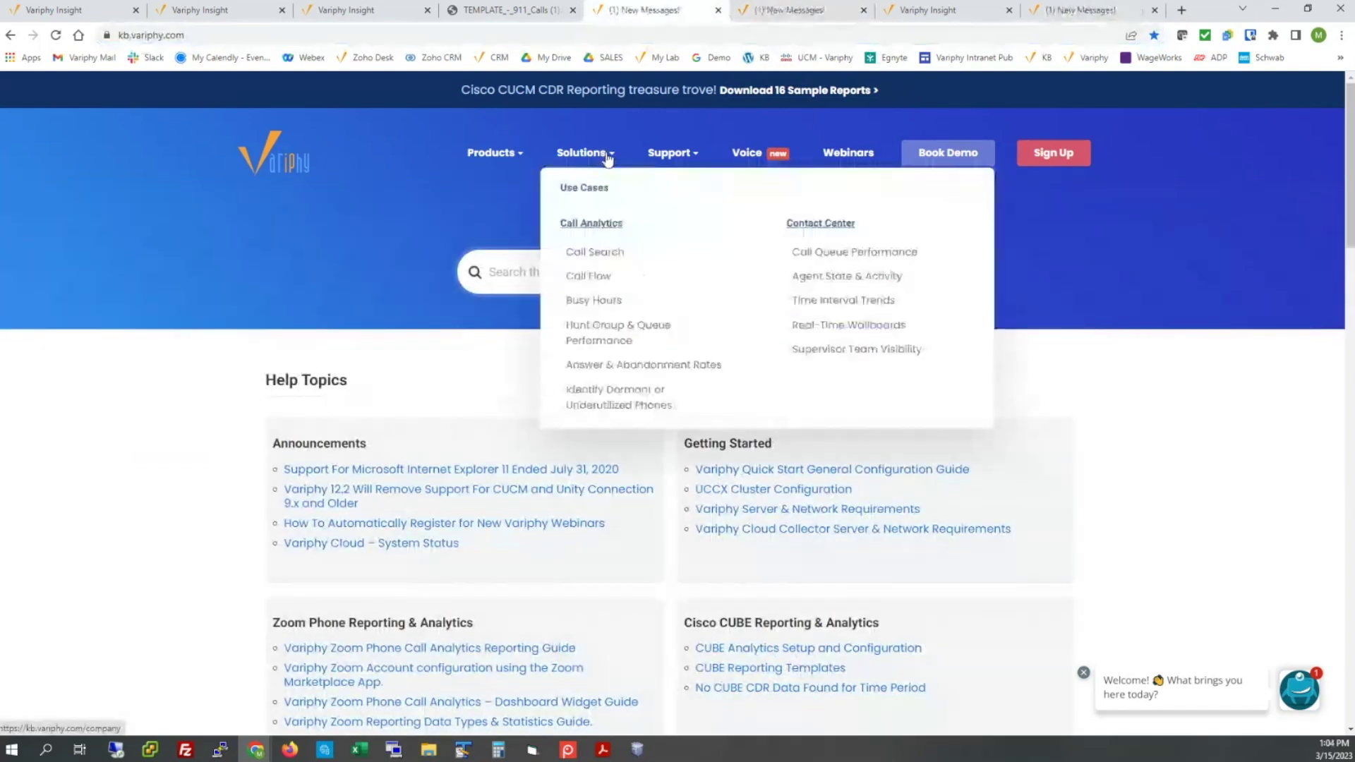
click(668, 154)
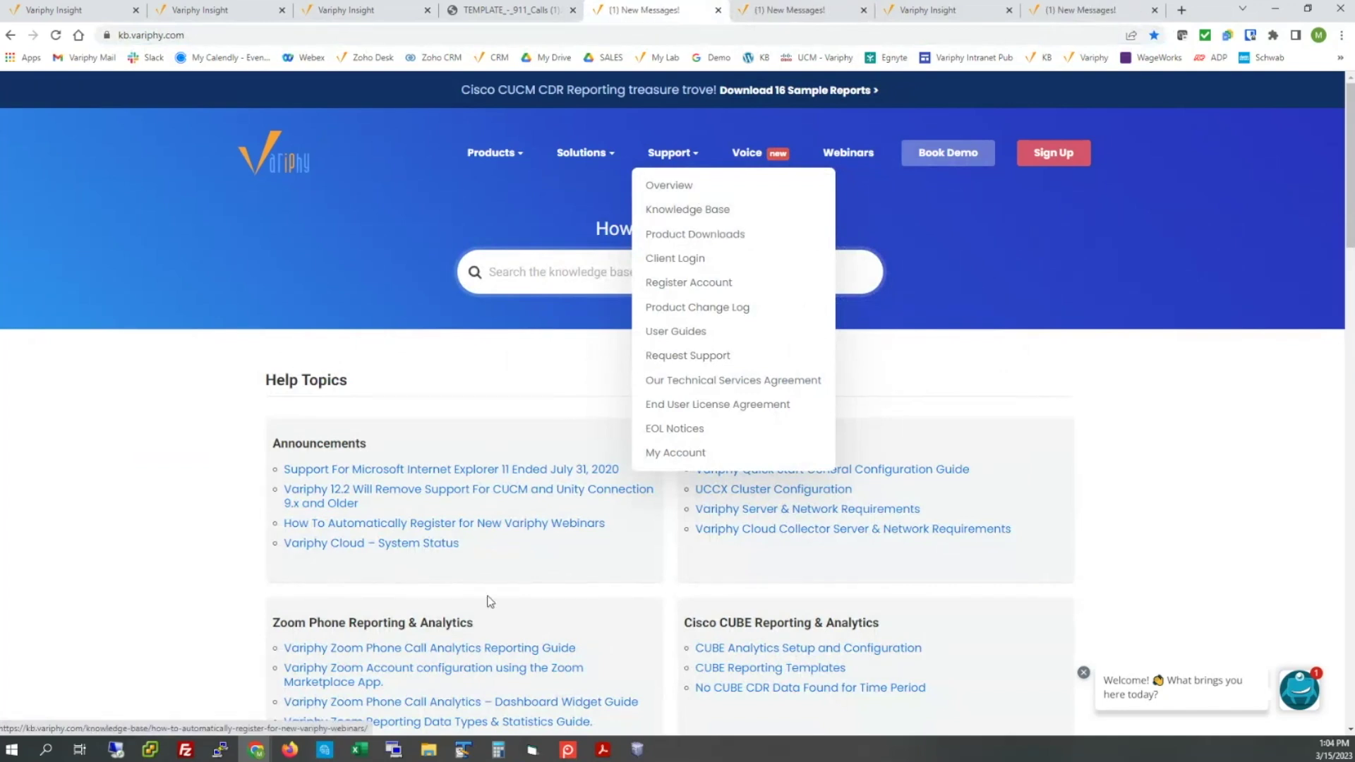
scroll(319, 633, down, 2)
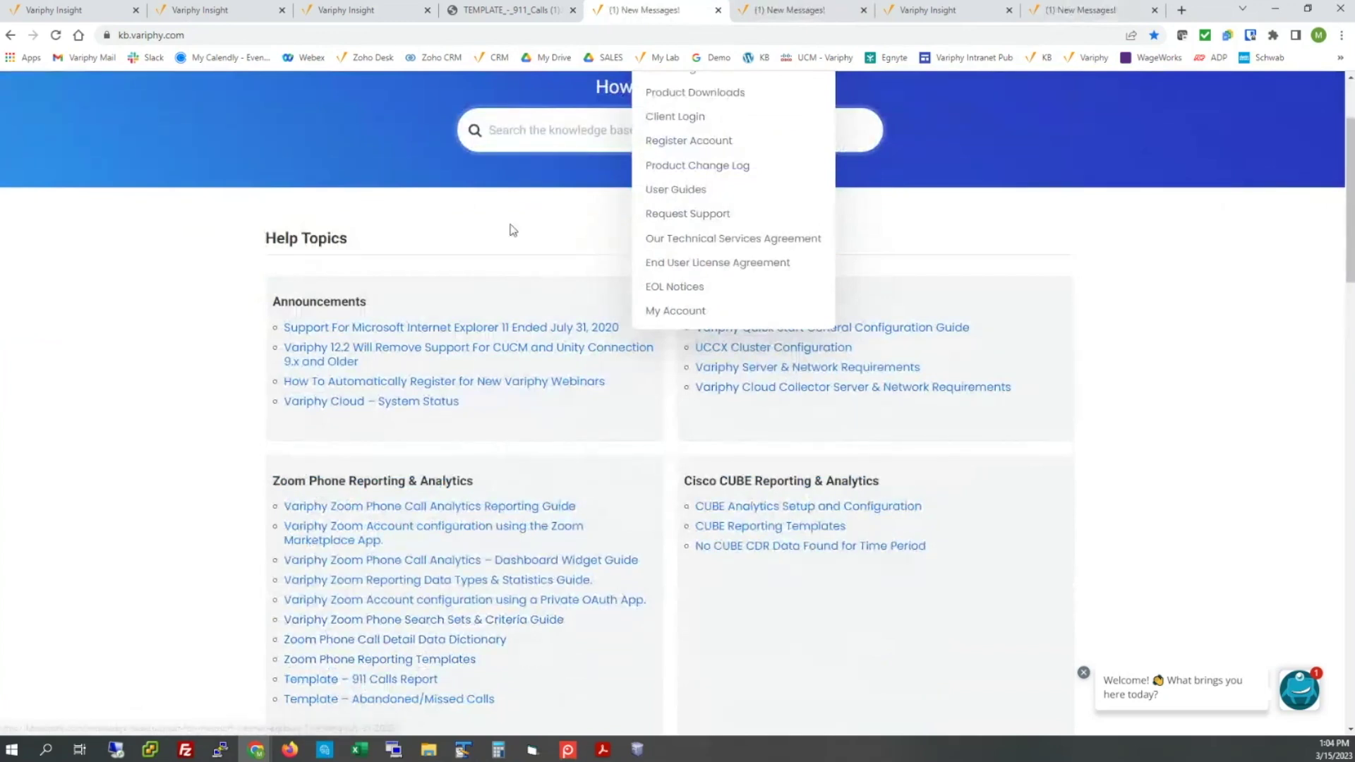
click(795, 10)
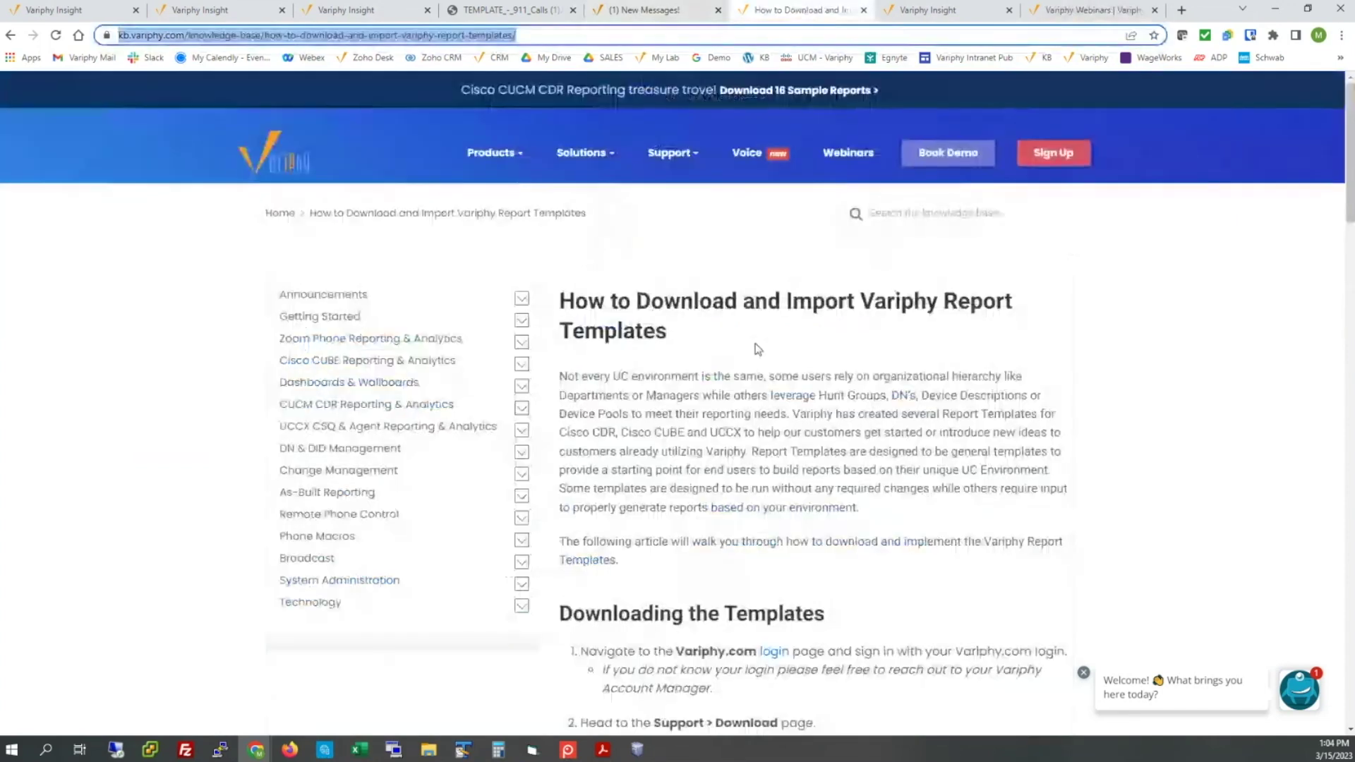
click(644, 11)
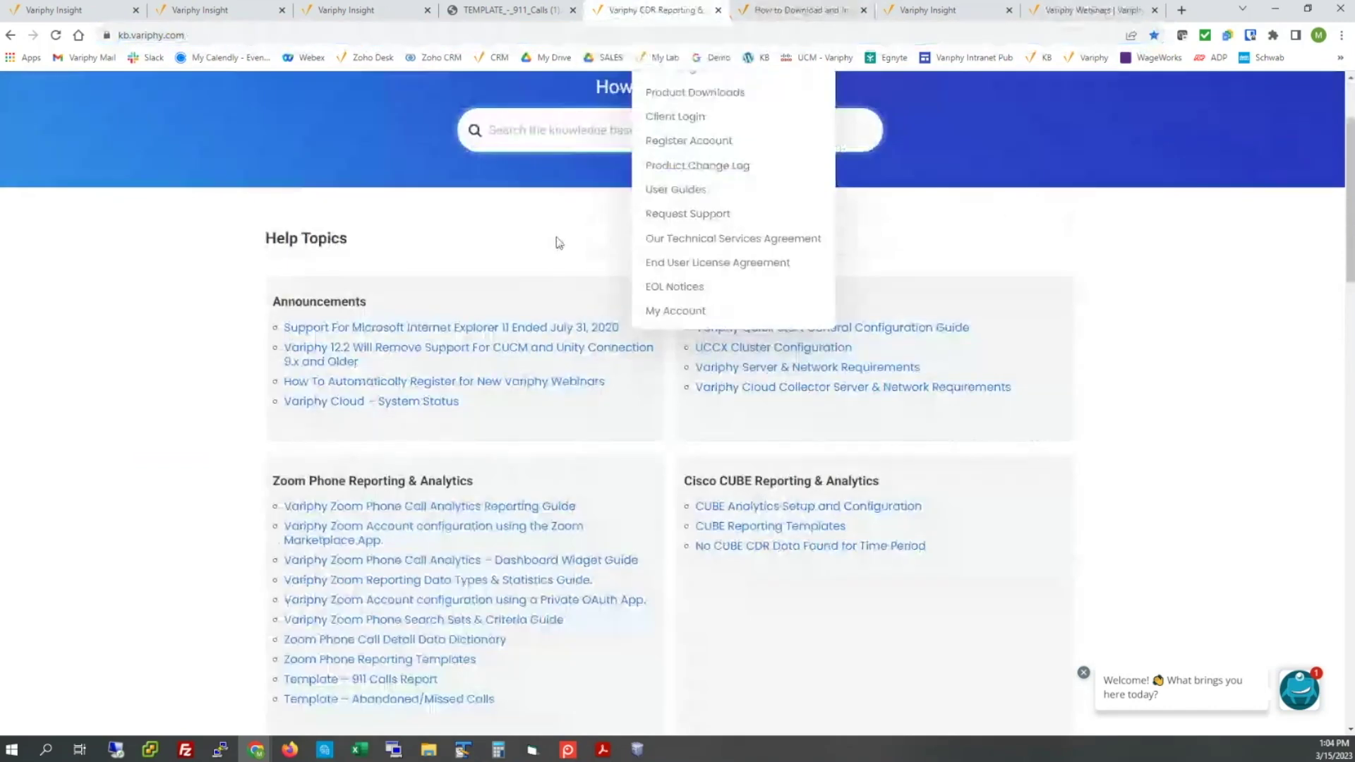
- Go to Variphy's Product Downloads page from the support options and sign in to reveal the downloads
scroll(554, 225, up, 2)
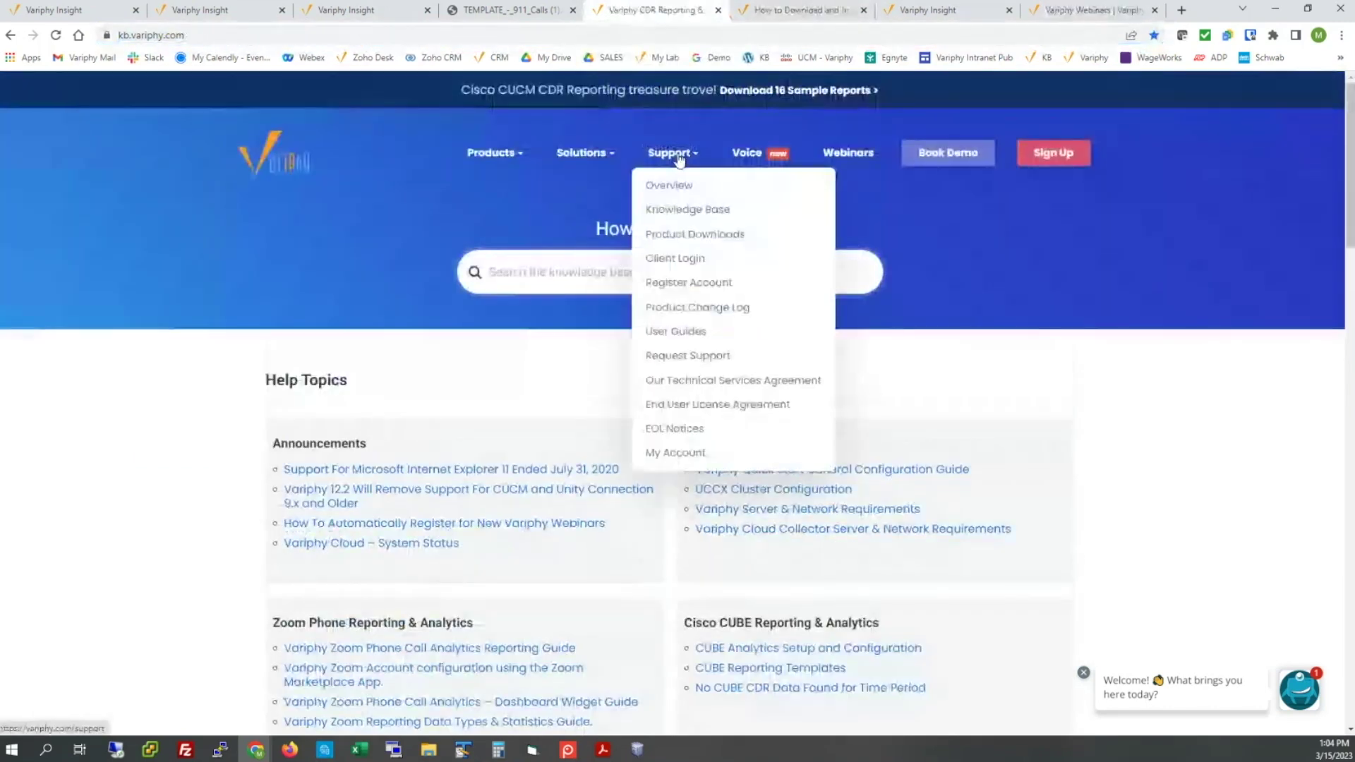
click(685, 235)
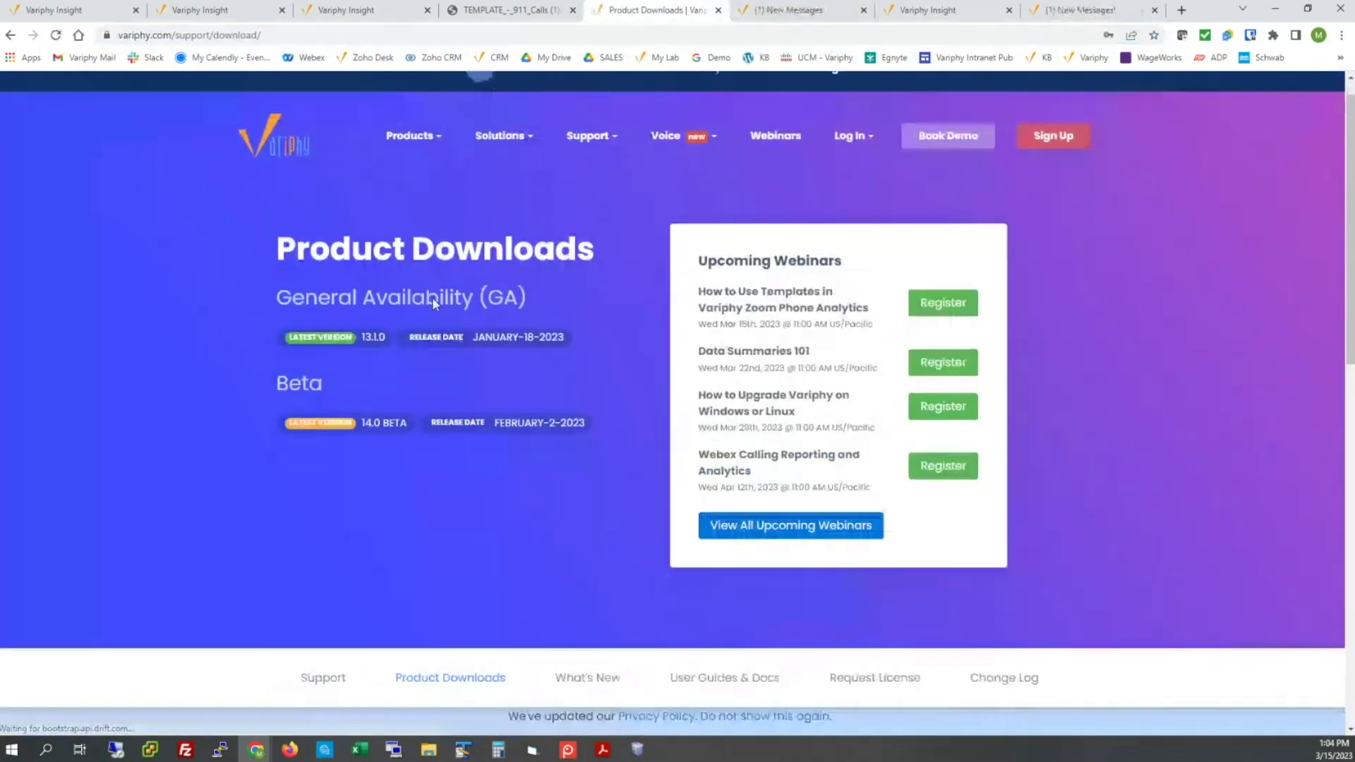
scroll(433, 302, down, 7)
click(522, 529)
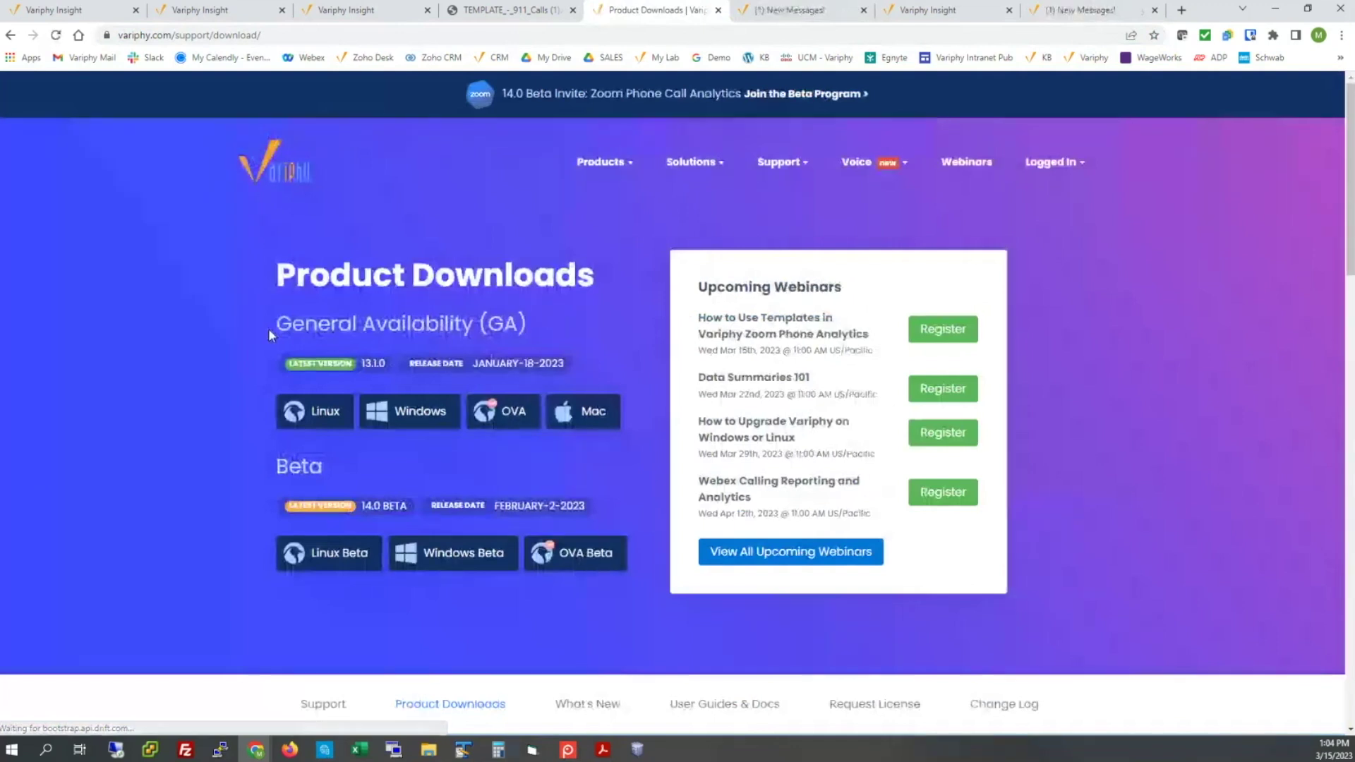
- Find the Variphy Zoom Phone Report Templates among the report template sets and download the package
scroll(265, 329, down, 8)
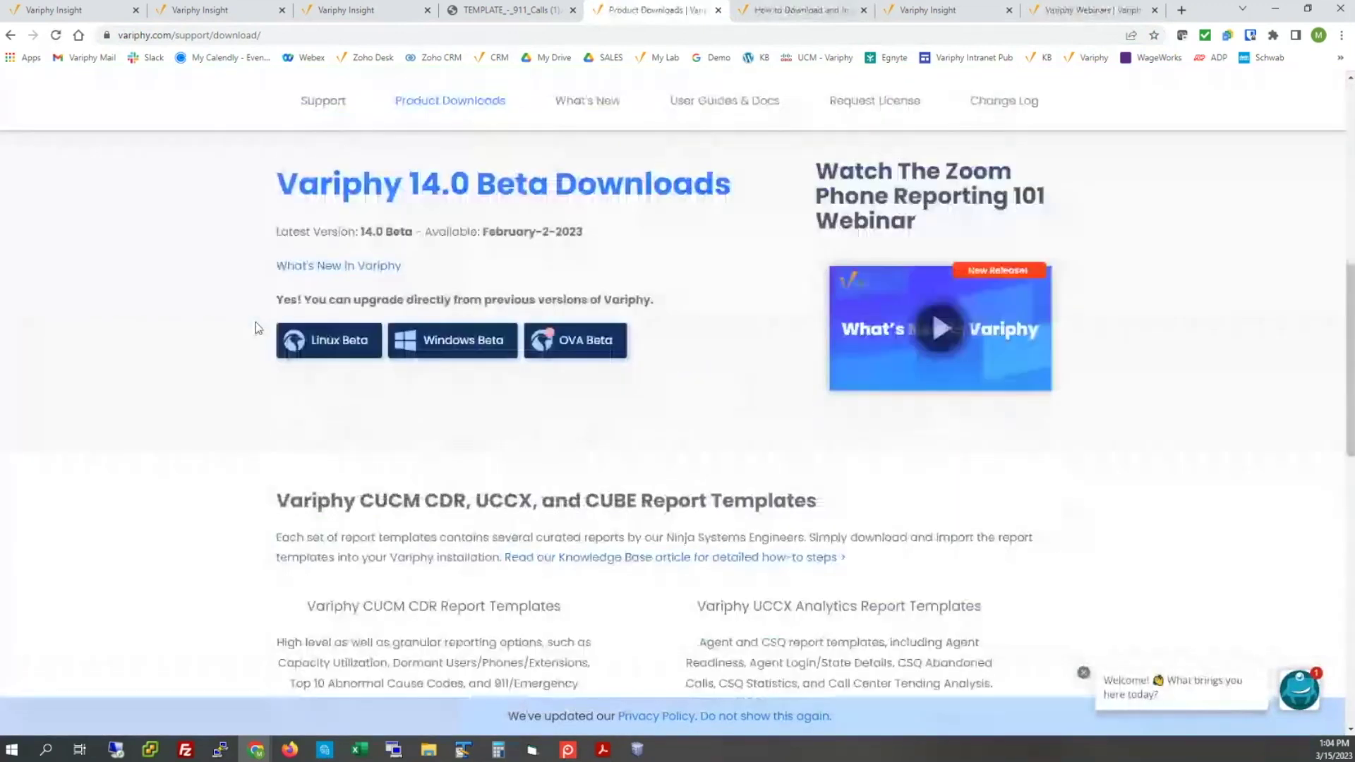
scroll(255, 324, down, 4)
drag(640, 206, 774, 217)
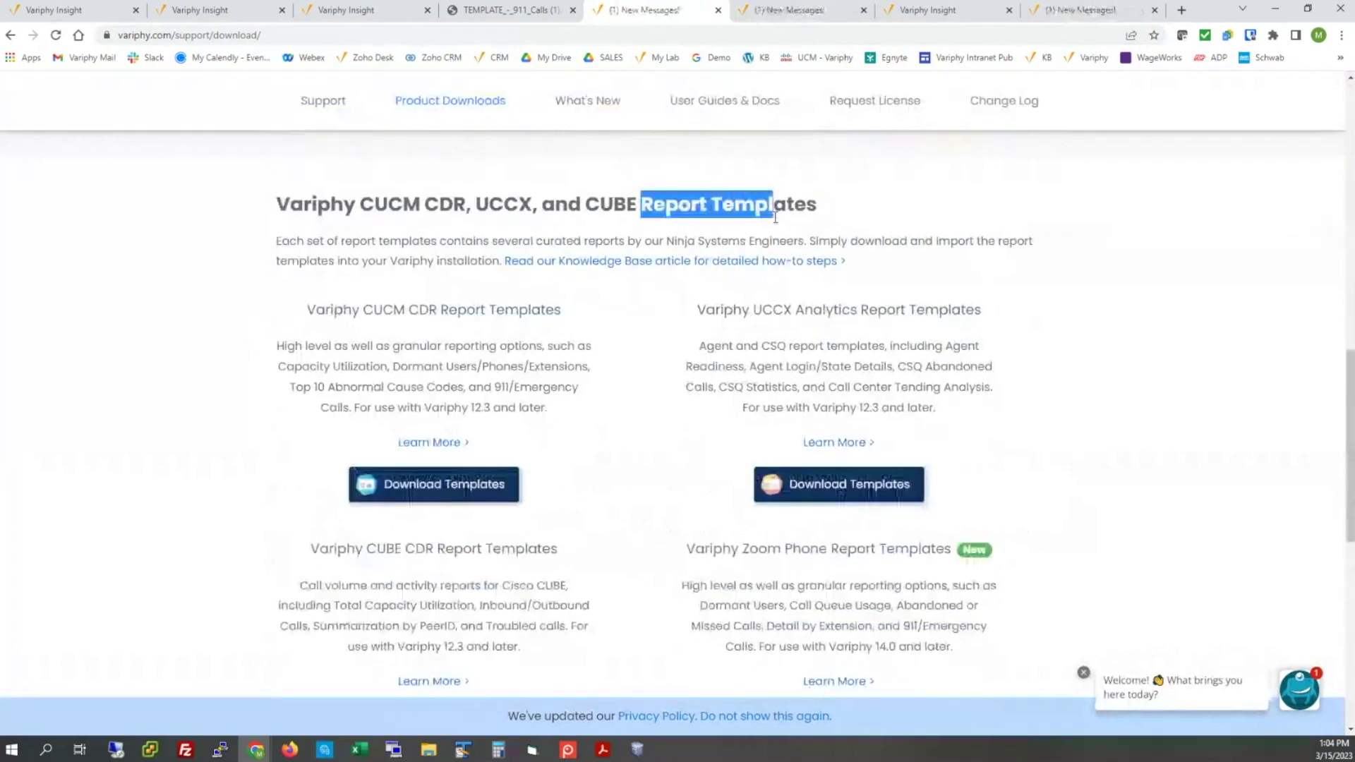
scroll(775, 217, down, 1)
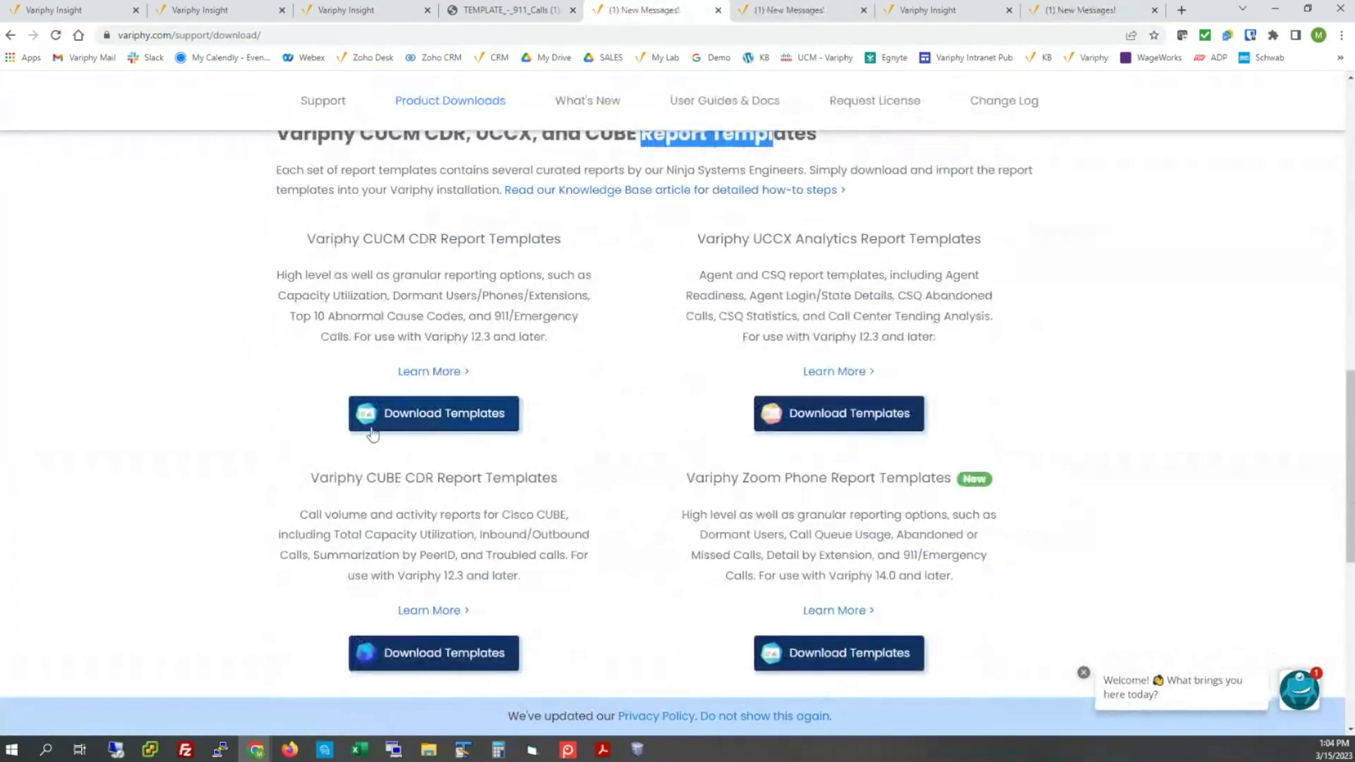
drag(685, 478, 935, 479)
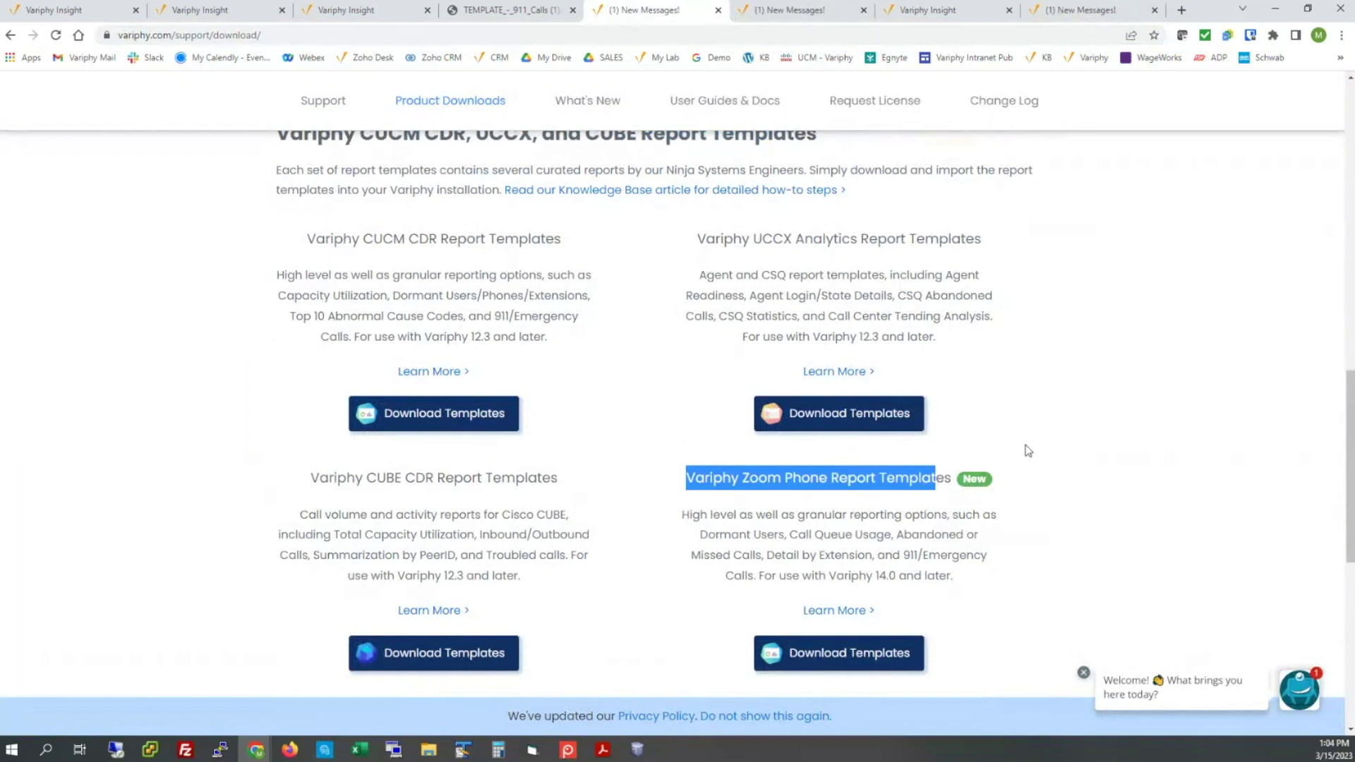
scroll(1049, 426, down, 1)
scroll(1048, 426, down, 2)
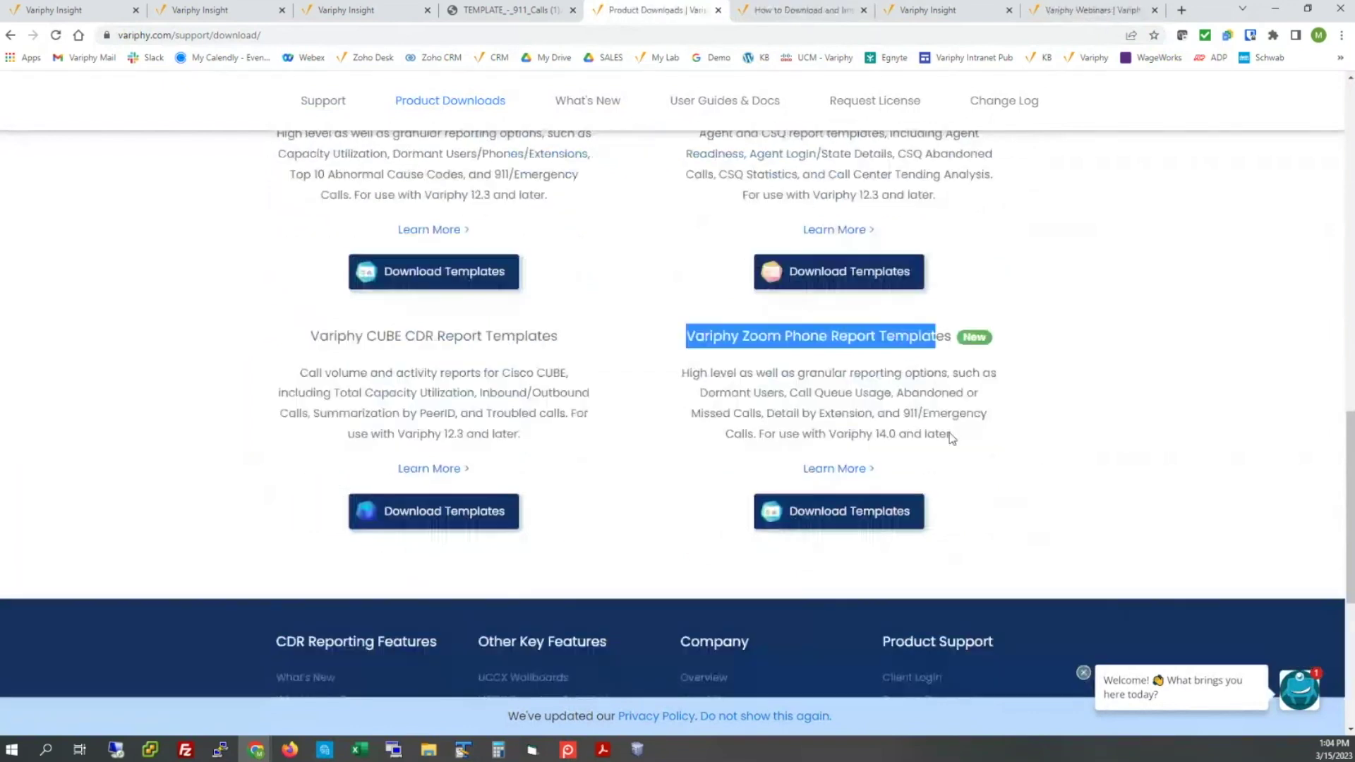
click(831, 520)
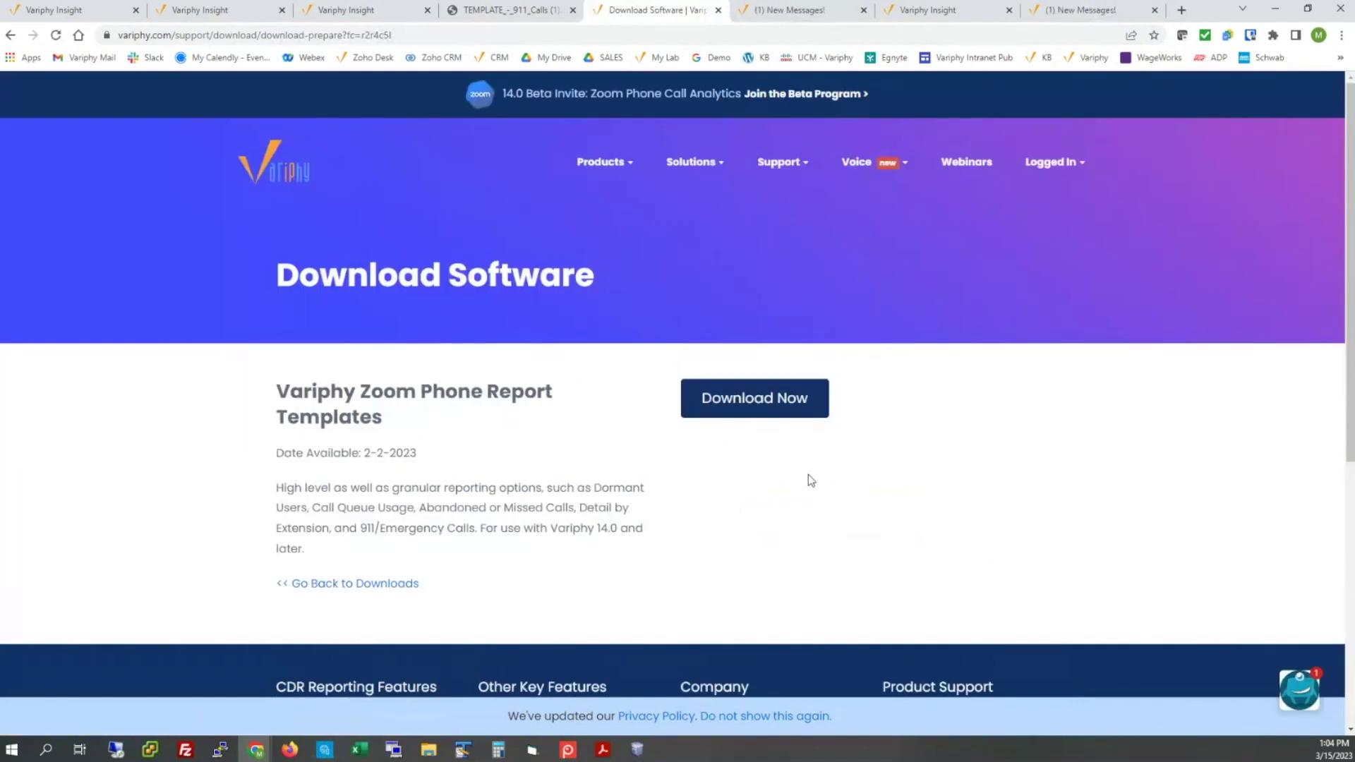
click(755, 402)
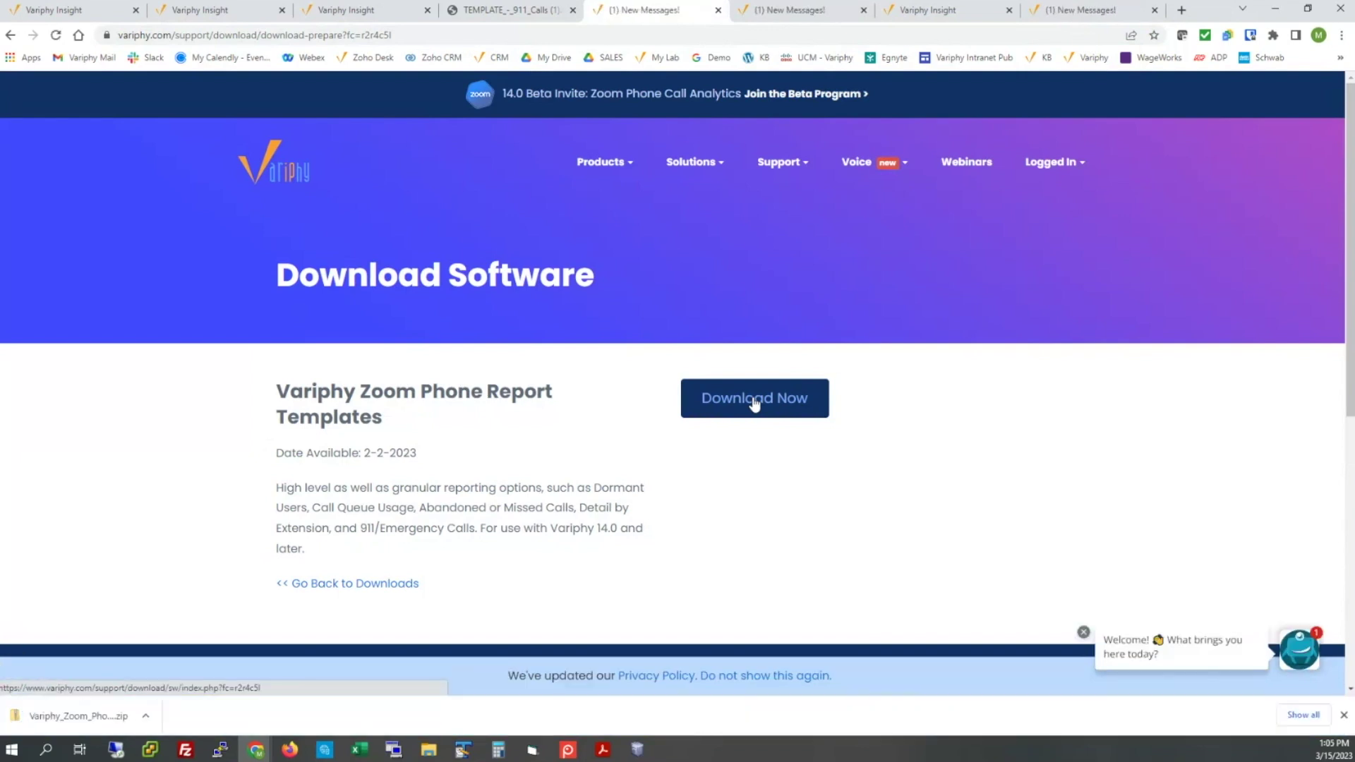
- Extract the downloaded Variphy_Zoom_Phone_Report_Templates (4).zip in the Downloads folder and open the extracted folder
click(147, 716)
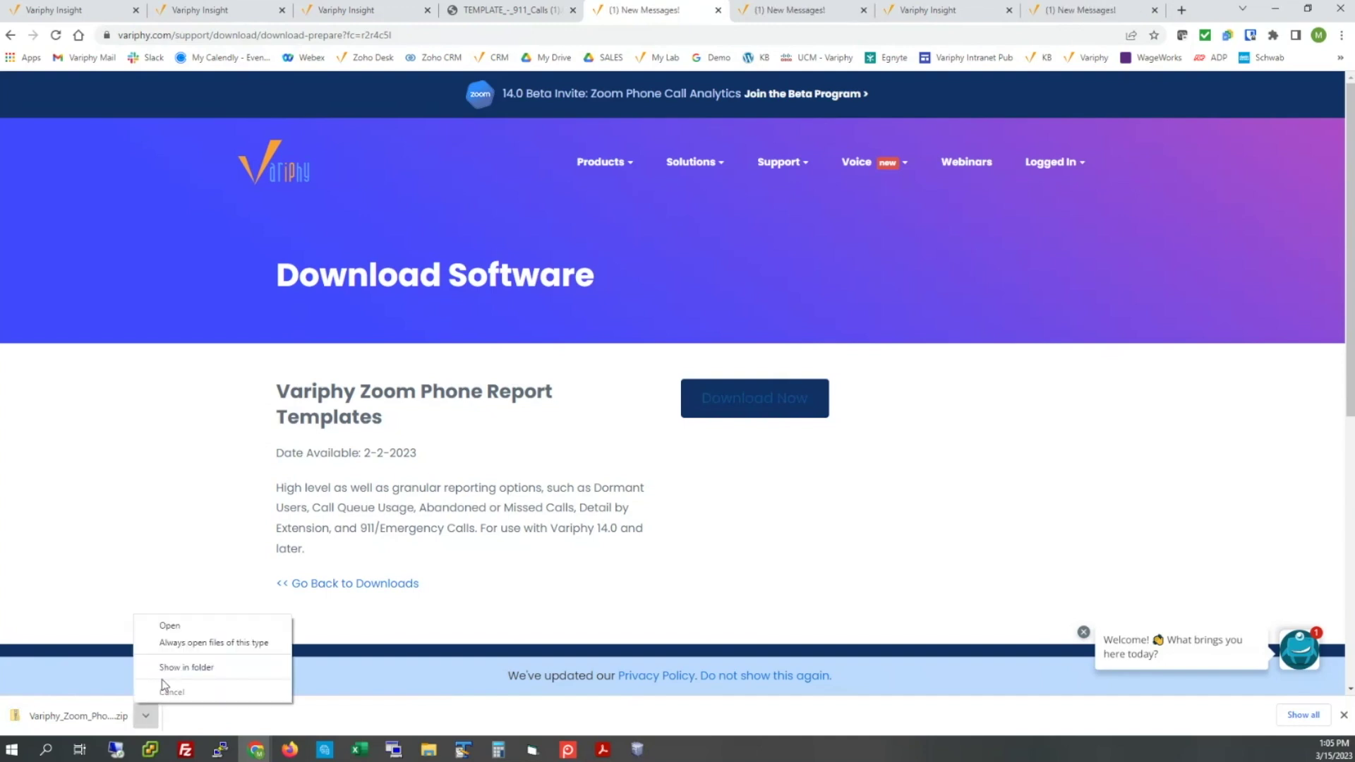
click(165, 669)
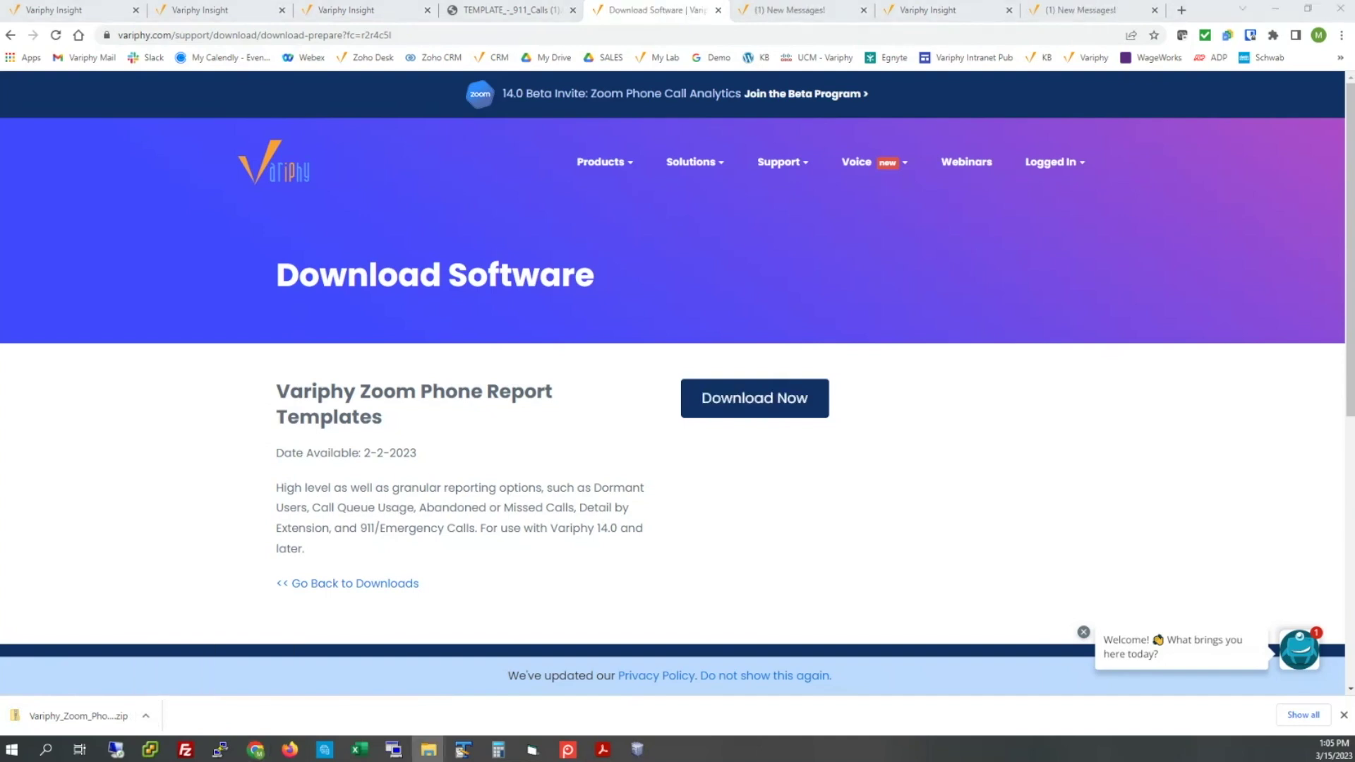
right_click(393, 228)
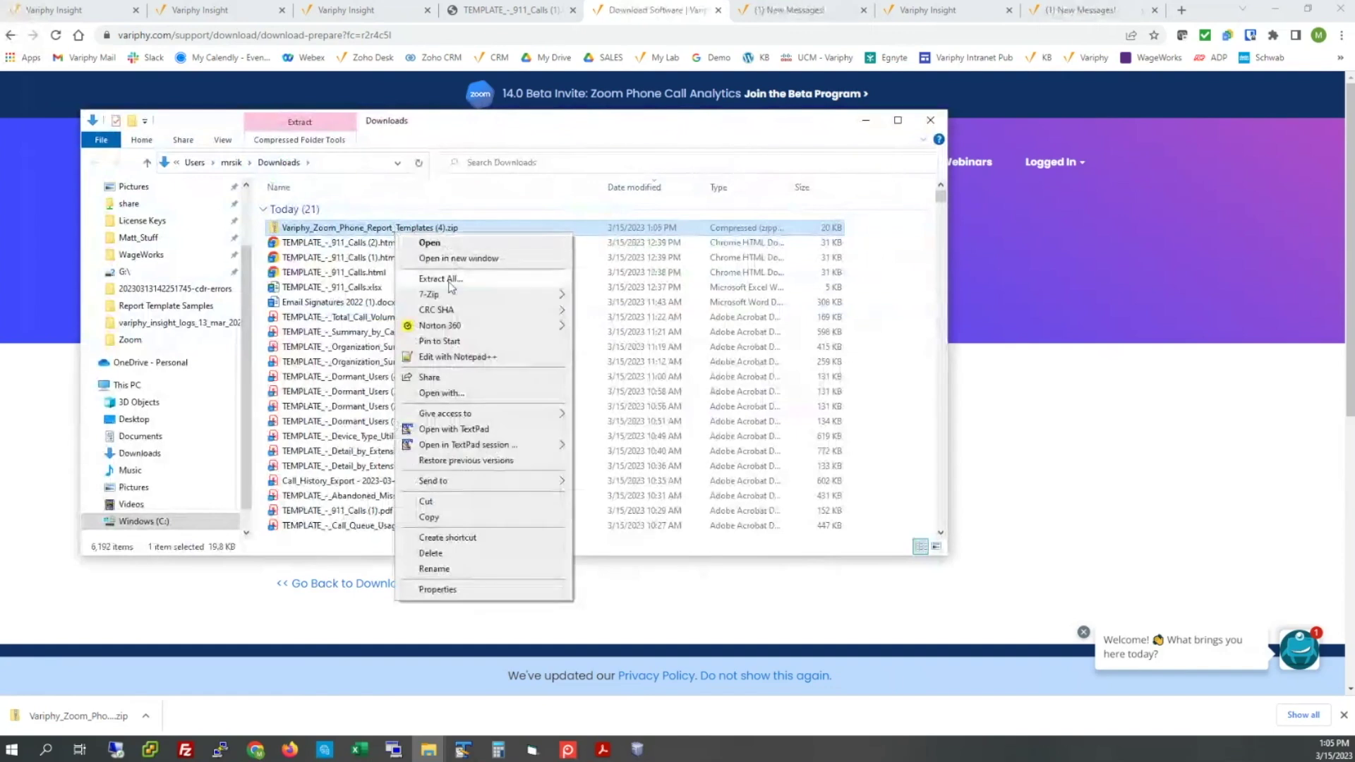
click(450, 287)
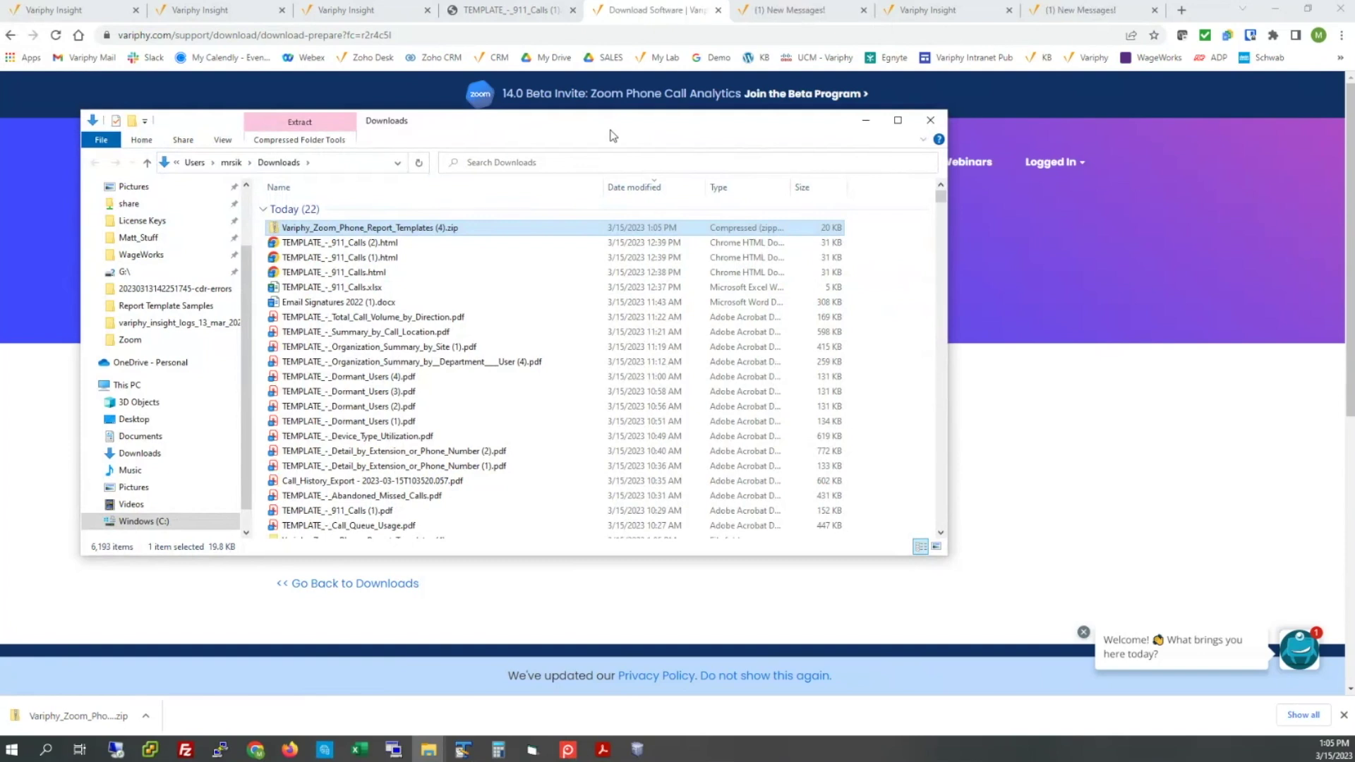
scroll(423, 318, down, 1)
click(379, 498)
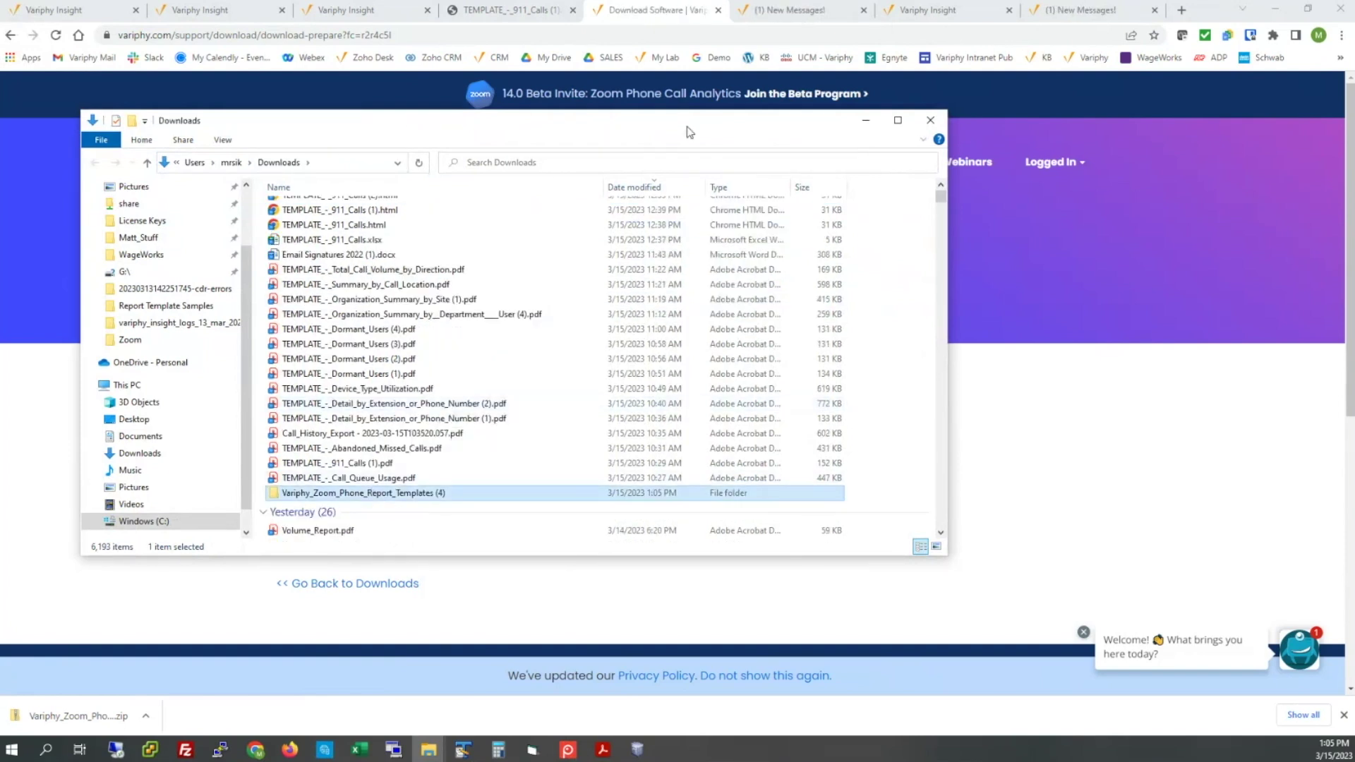
double_click(374, 495)
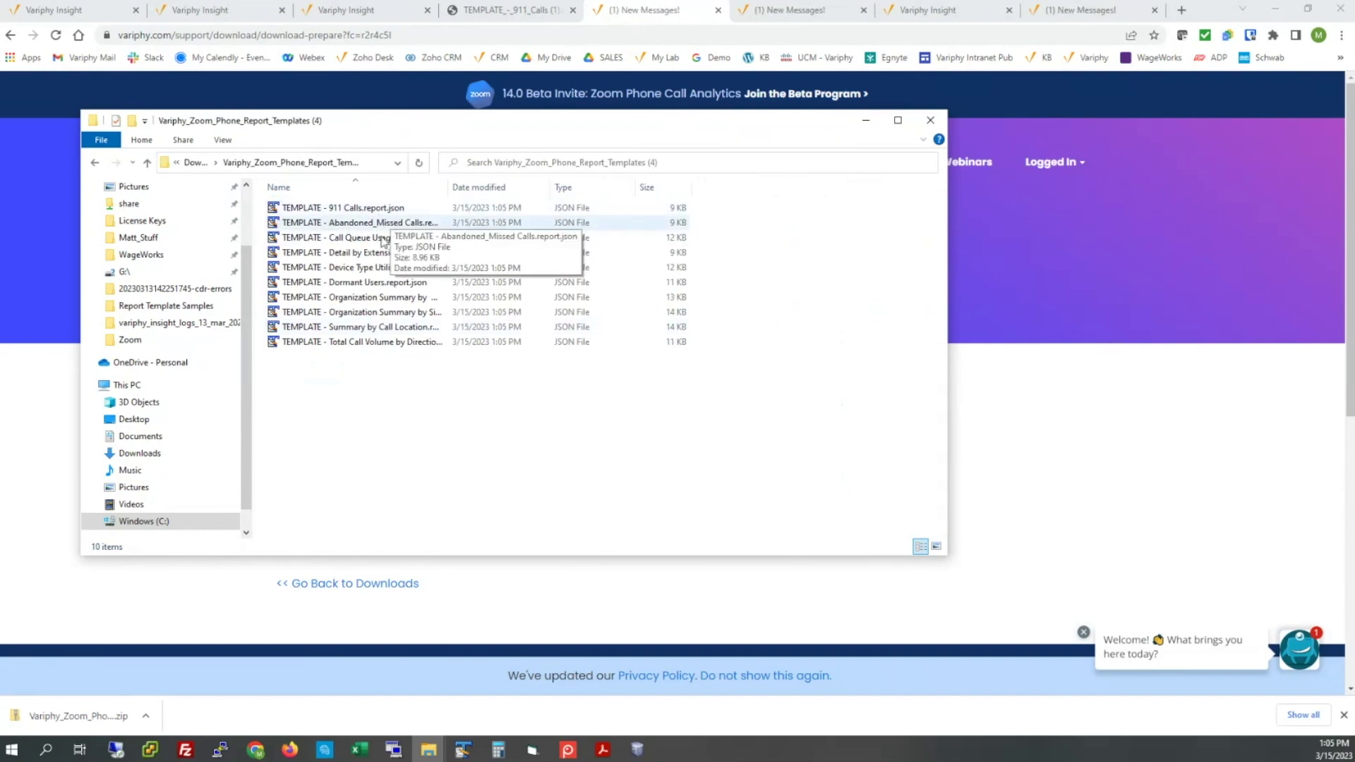
- Return to the browser and open the Zoom Phone Reporting Templates article under Zoom Phone Reporting & Analytics in the knowledge base
click(609, 9)
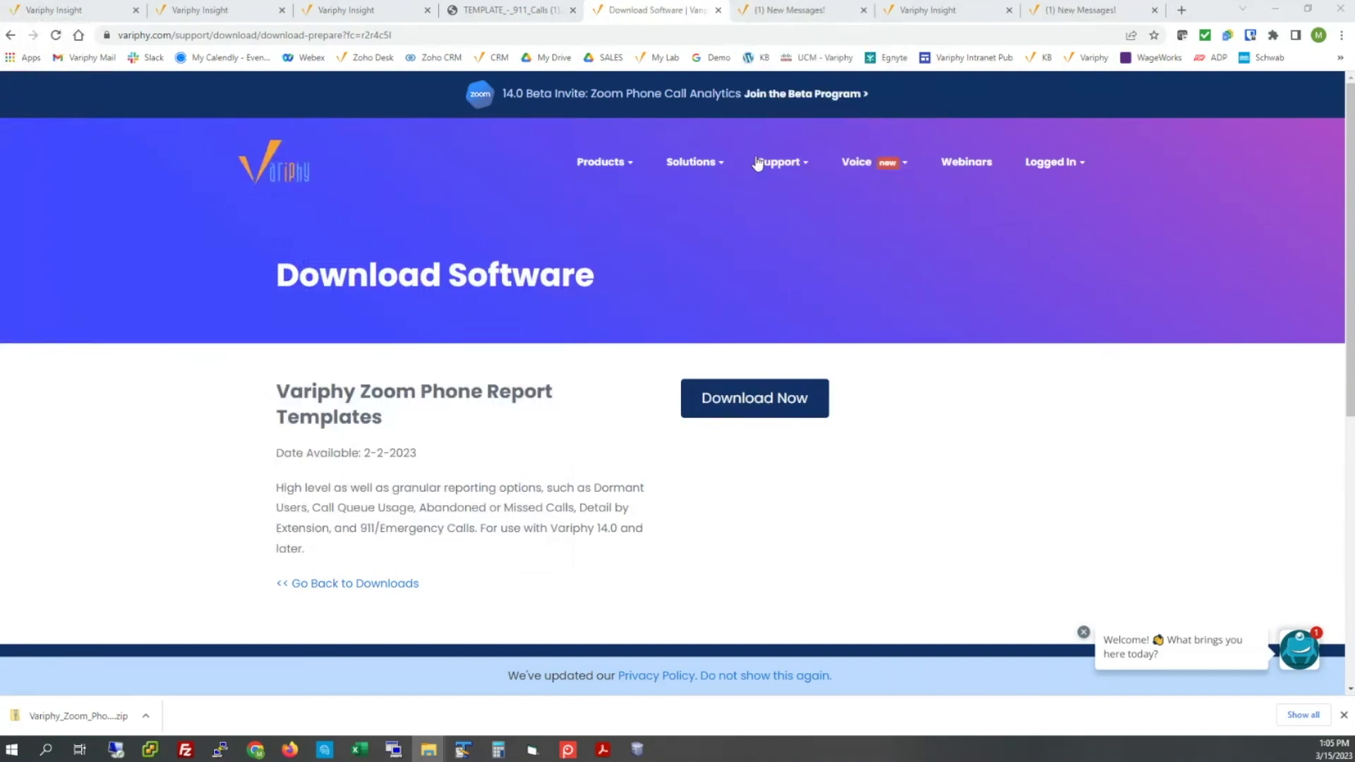
mouse_move(780, 163)
click(798, 230)
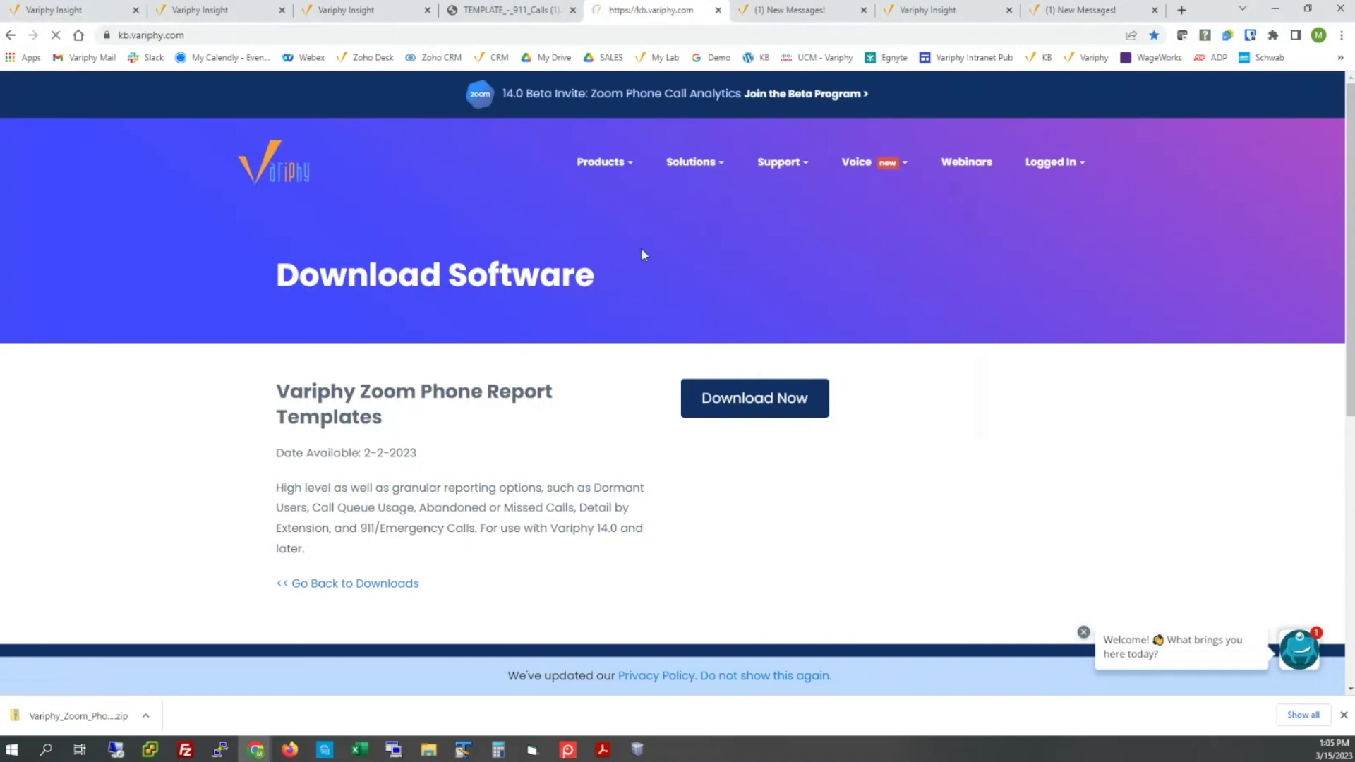
scroll(497, 334, down, 3)
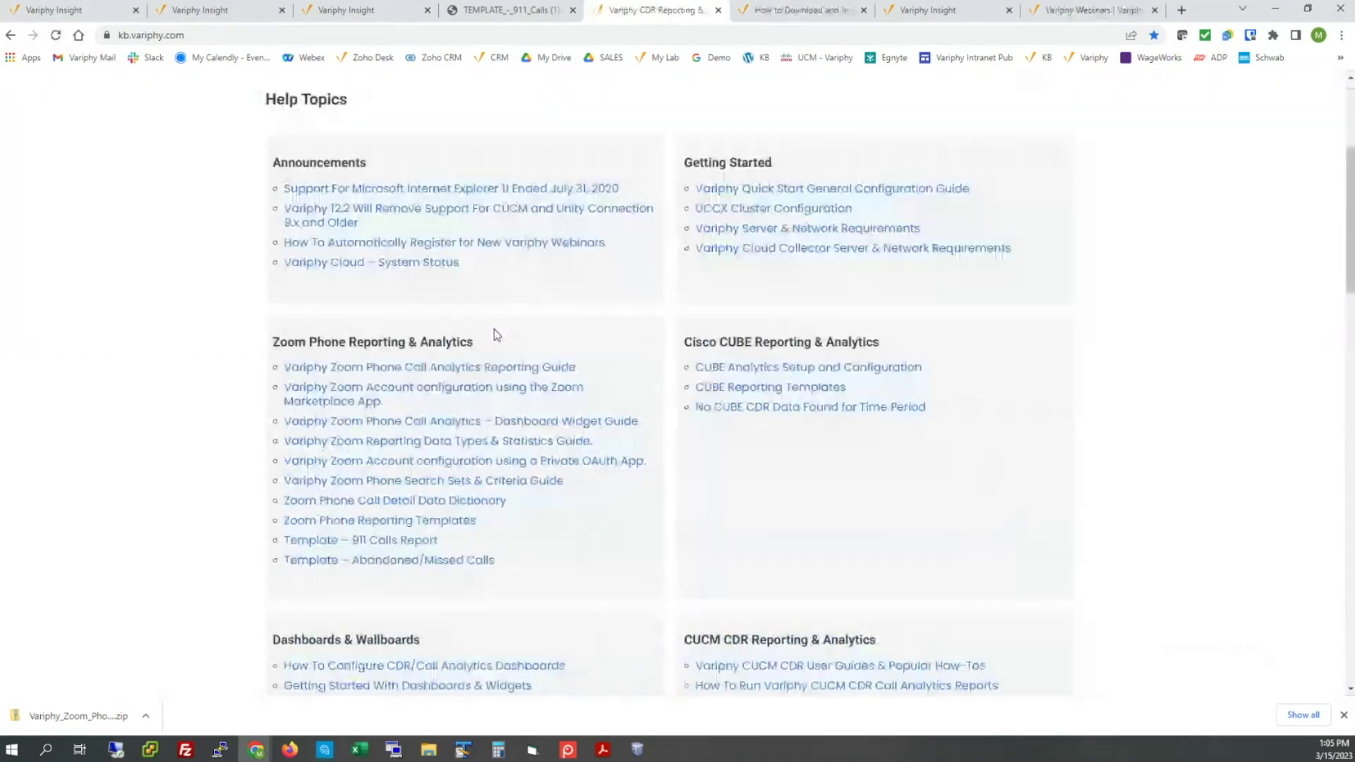
drag(497, 334, 475, 342)
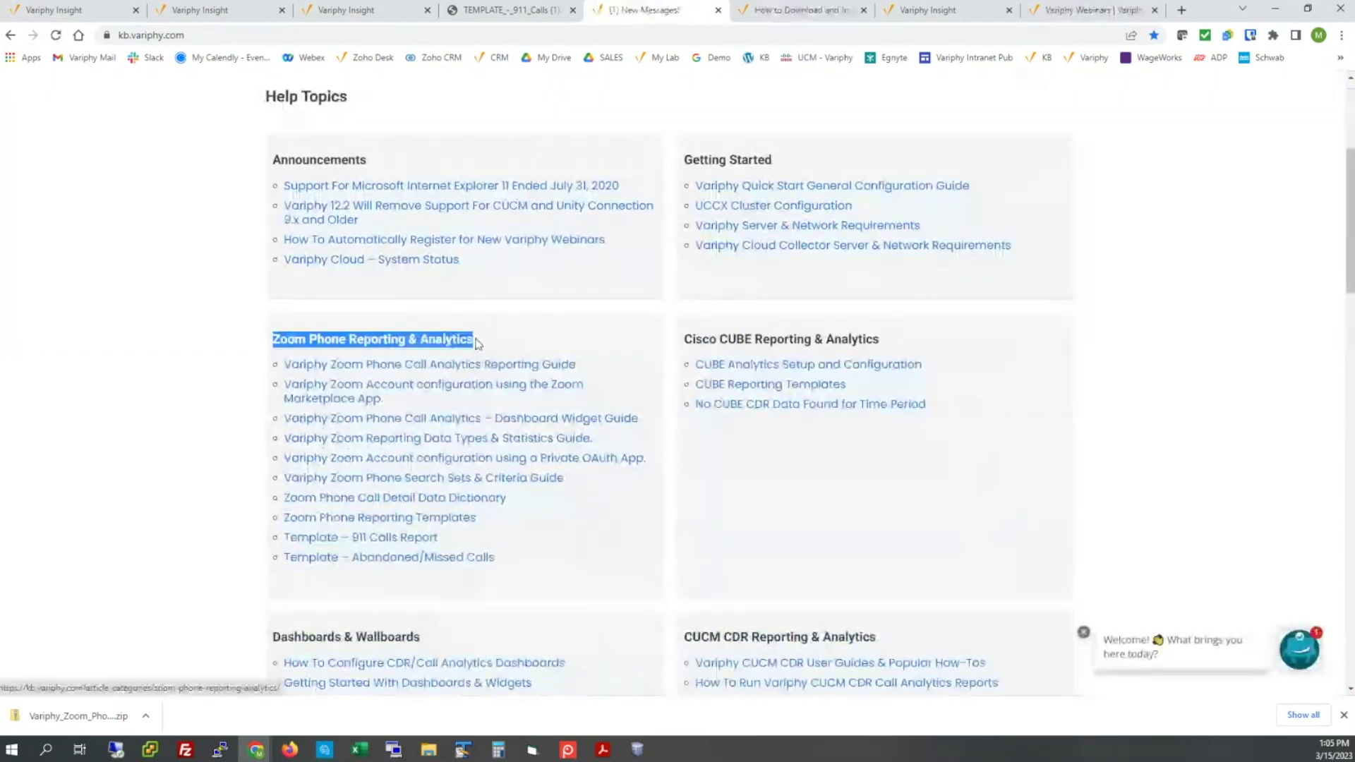
click(386, 520)
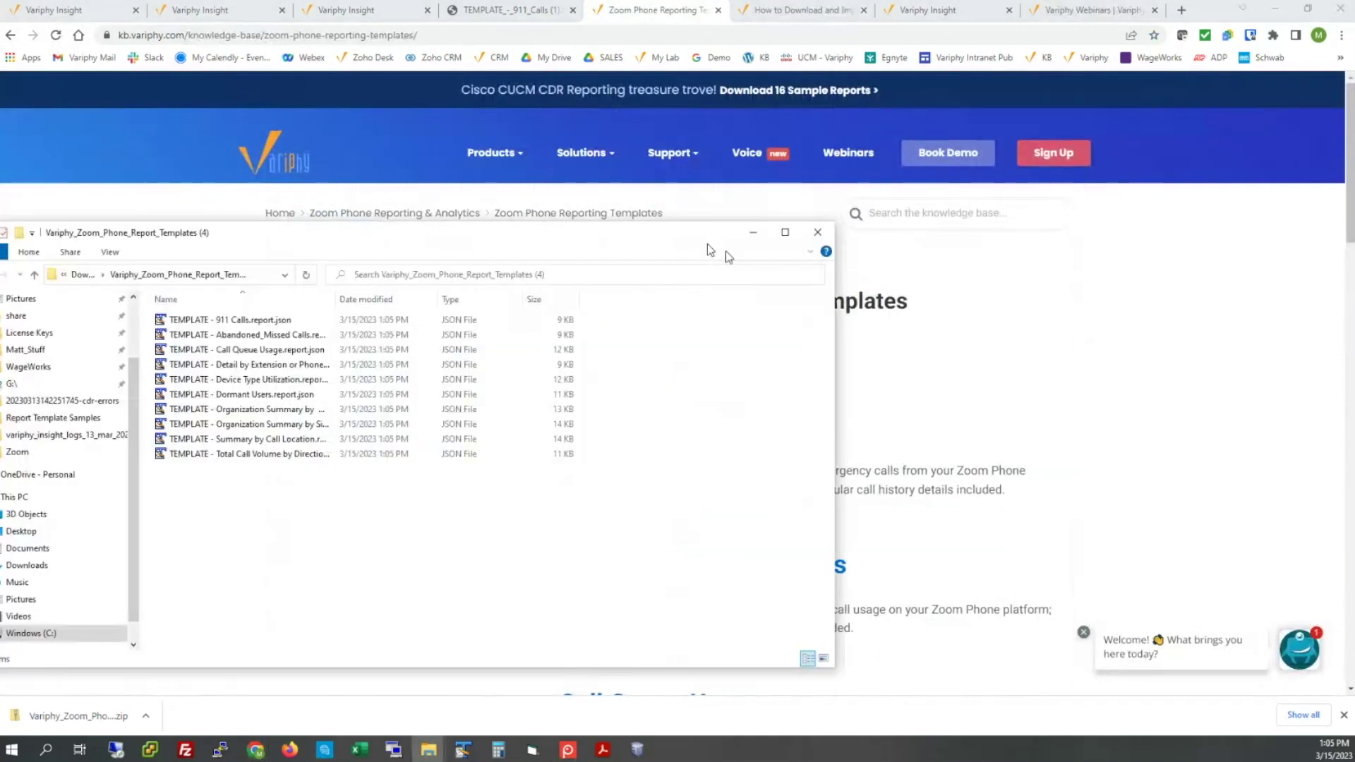
- Move the extracted templates folder window out of the way and review the report descriptions in the Zoom Phone Reporting Templates article
drag(710, 249, 1092, 544)
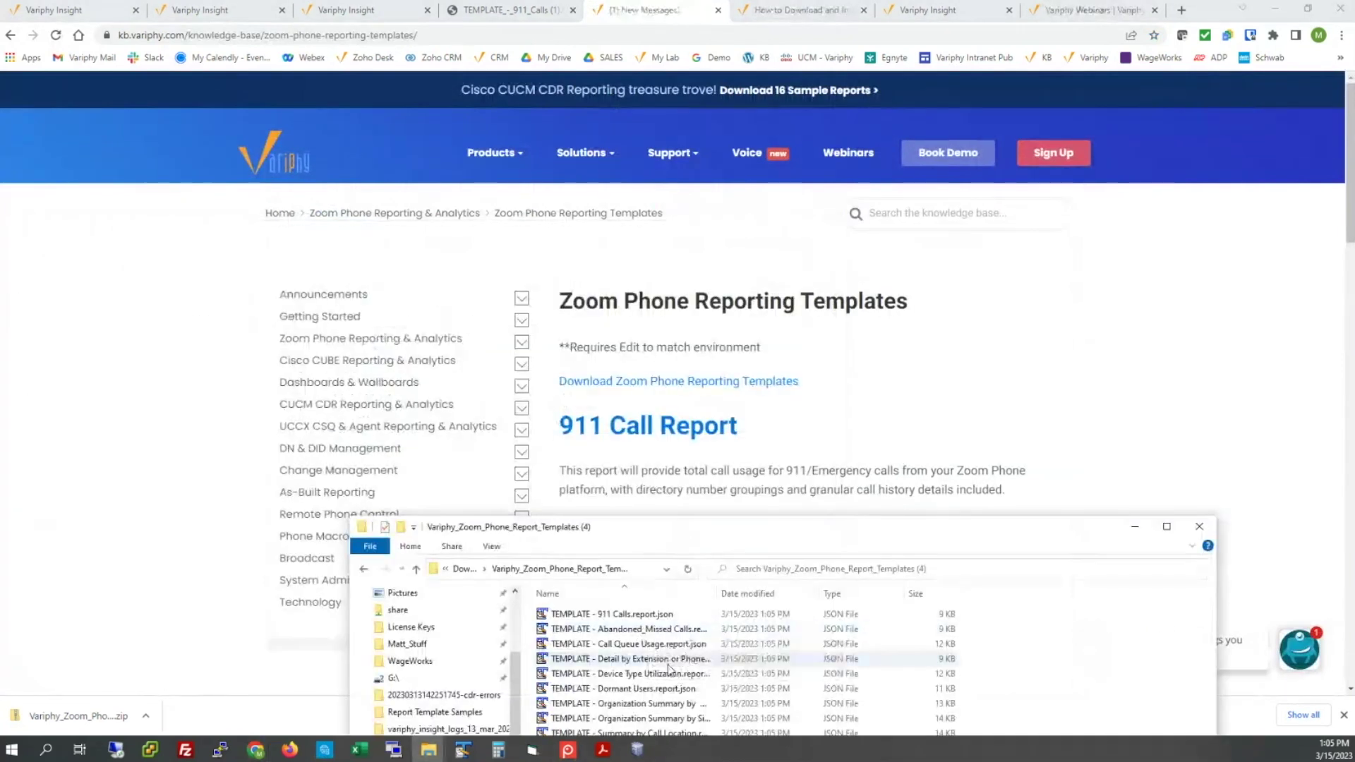
drag(789, 530, 0, 303)
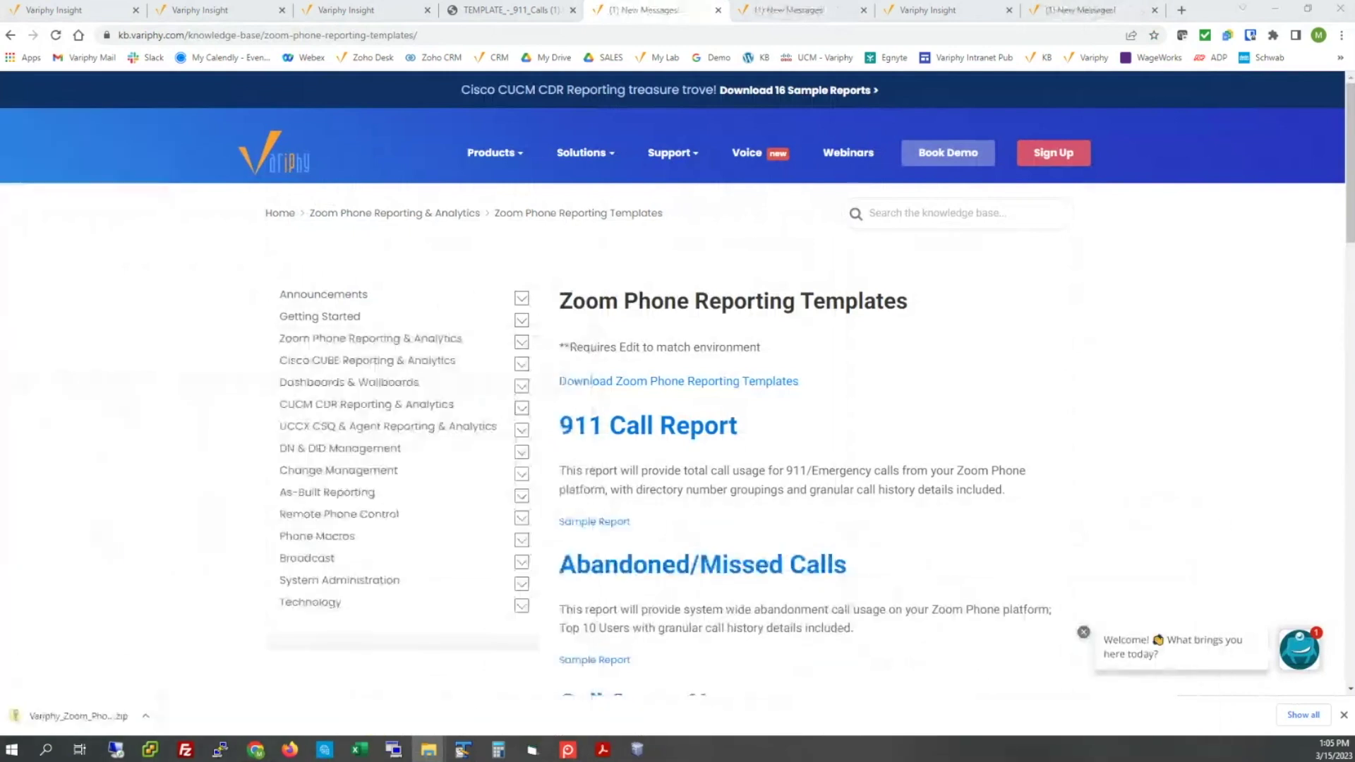
scroll(856, 208, down, 1)
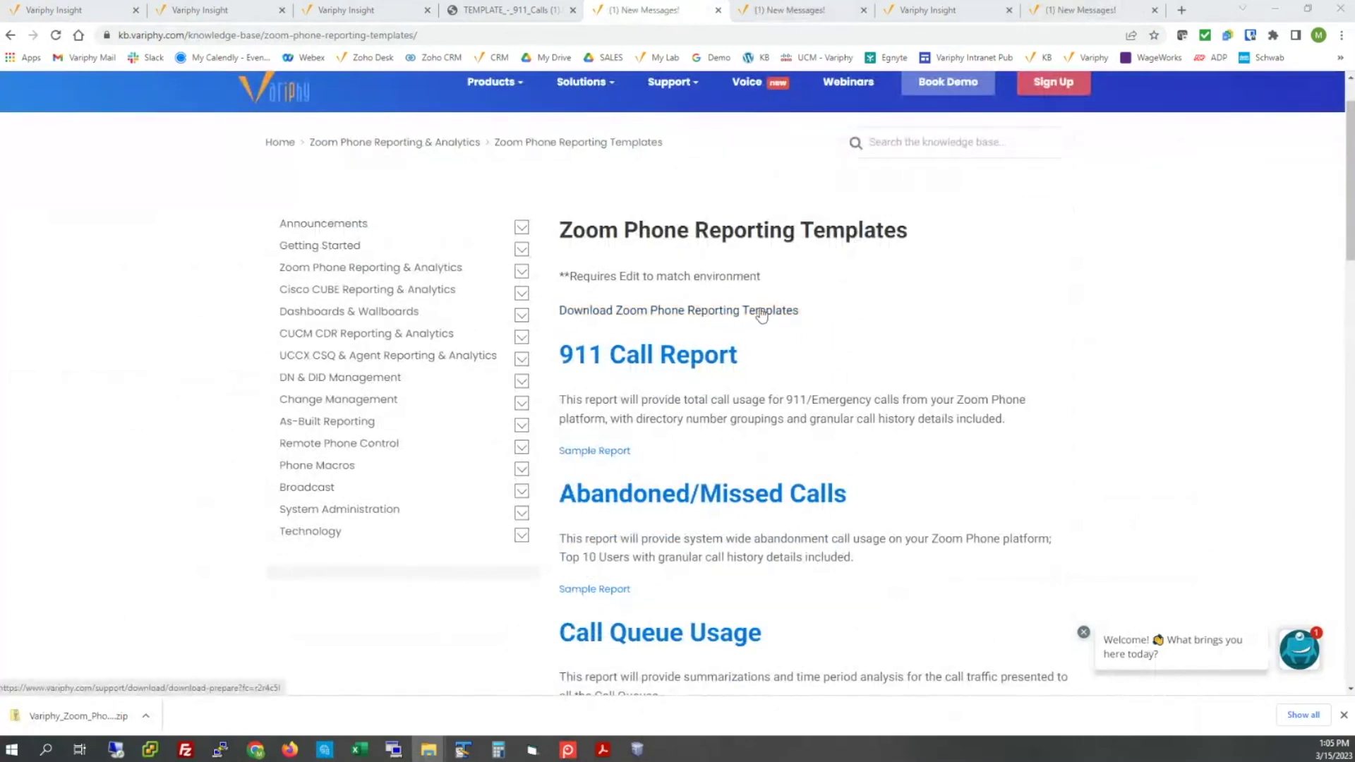
scroll(760, 316, down, 1)
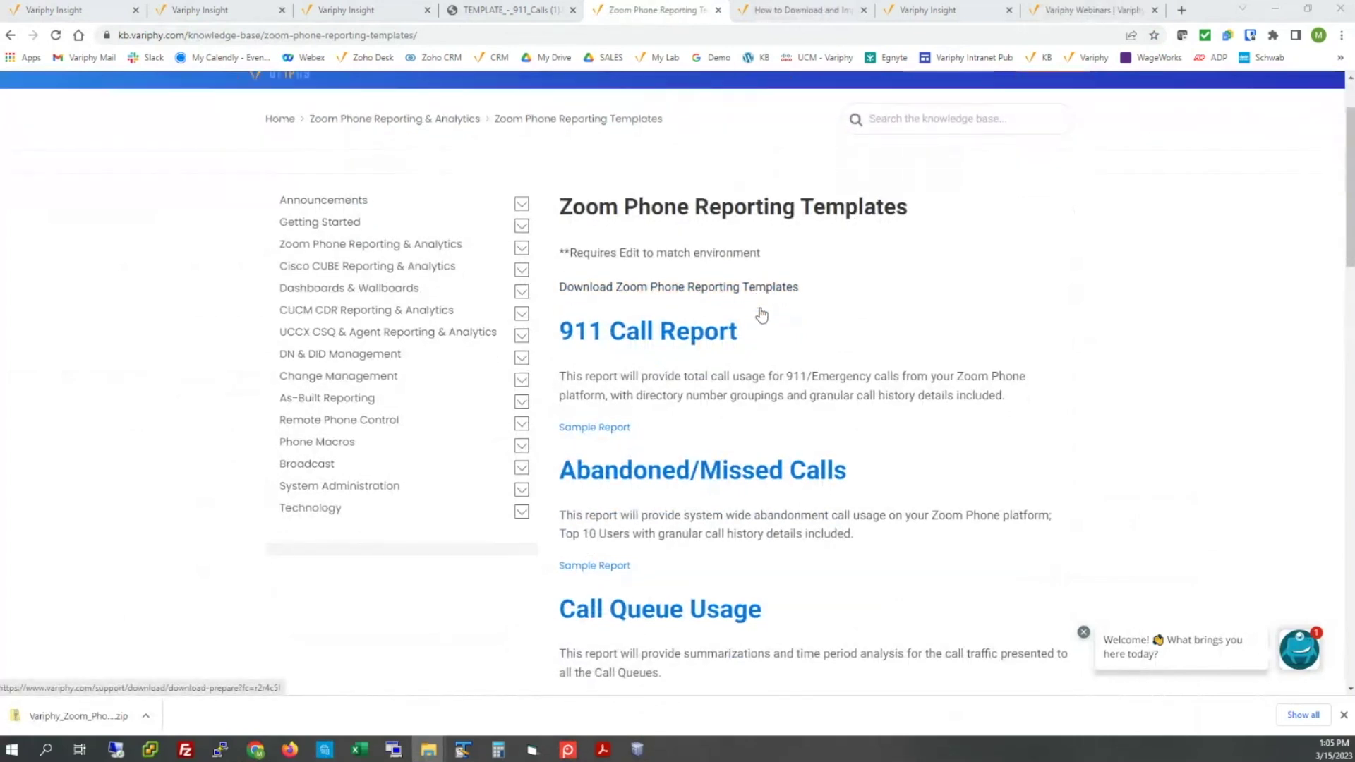
scroll(760, 315, down, 2)
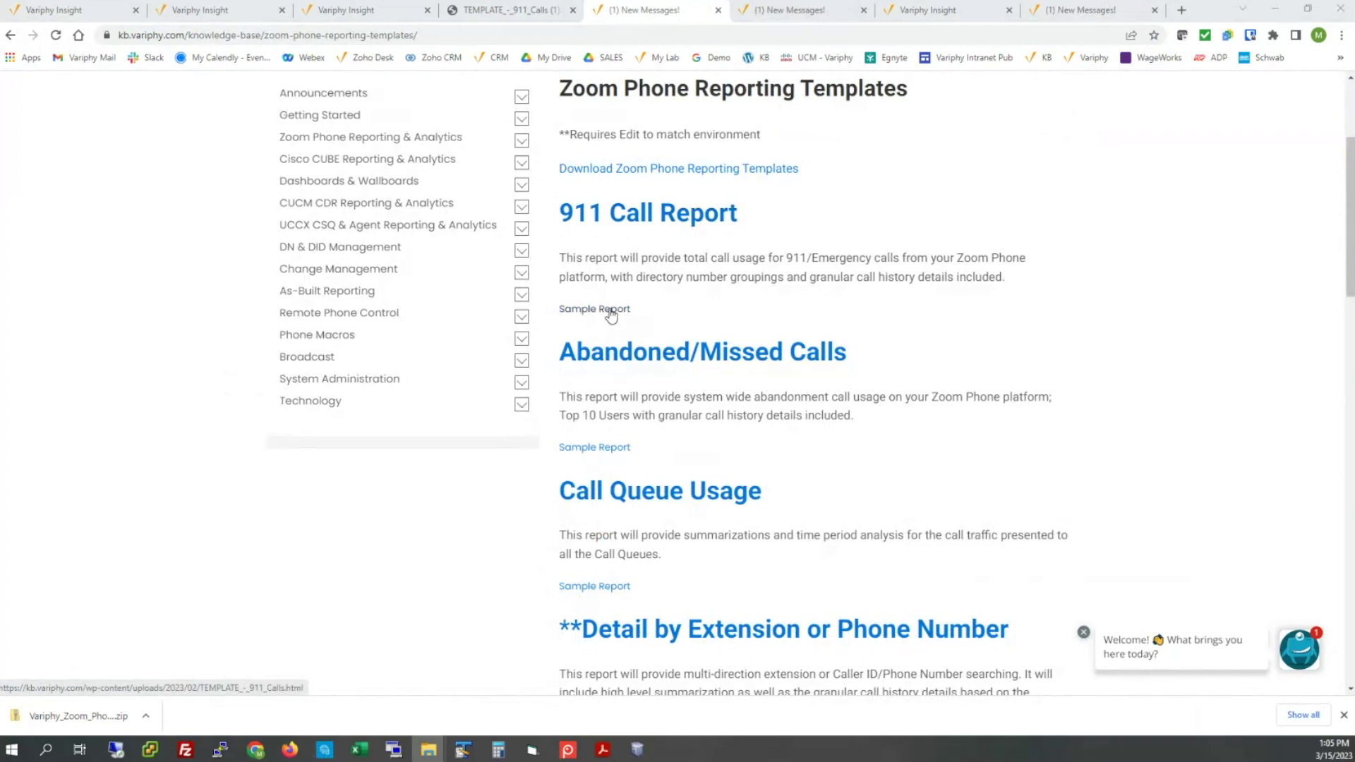
- Review the 911 Calls Report template article and its optional changes, view its sample report, and return to the Zoom Phone Reporting Templates article
click(631, 221)
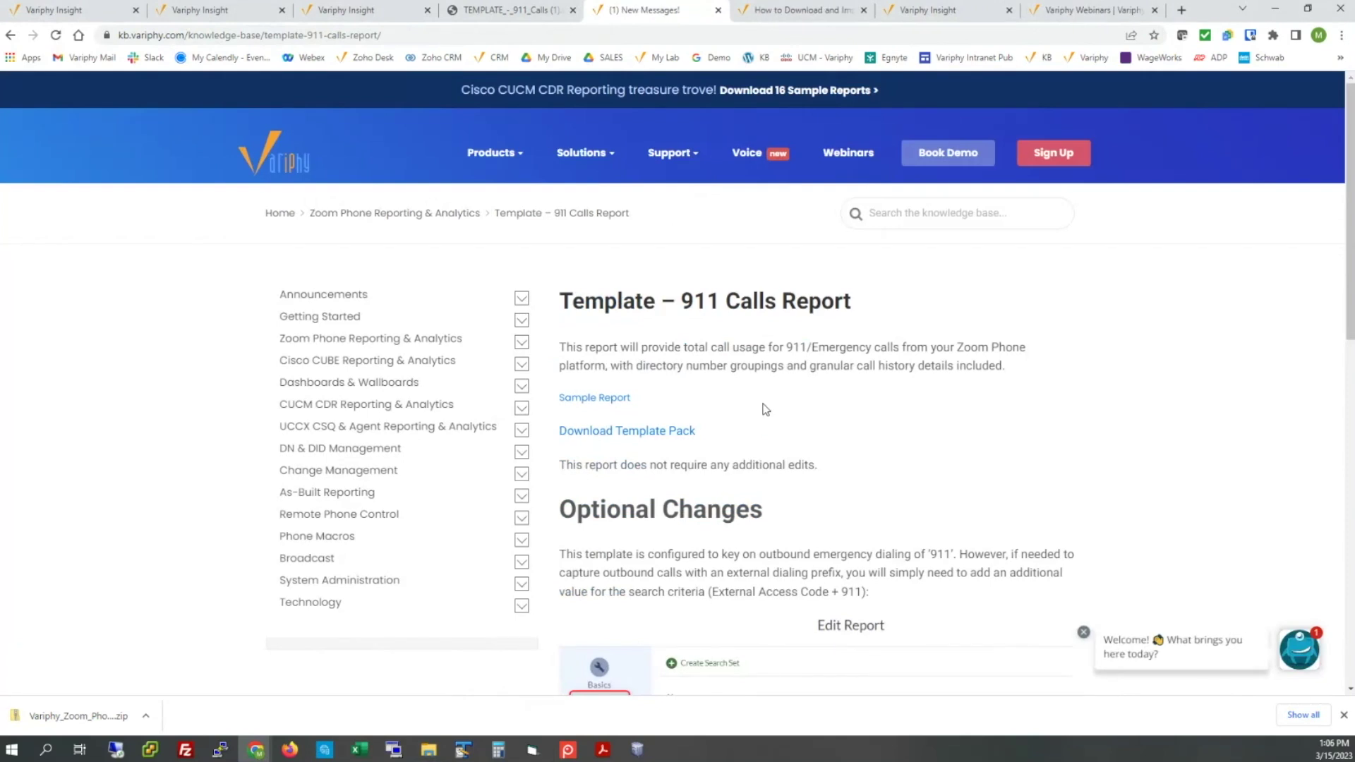
scroll(766, 409, down, 1)
drag(561, 438, 657, 439)
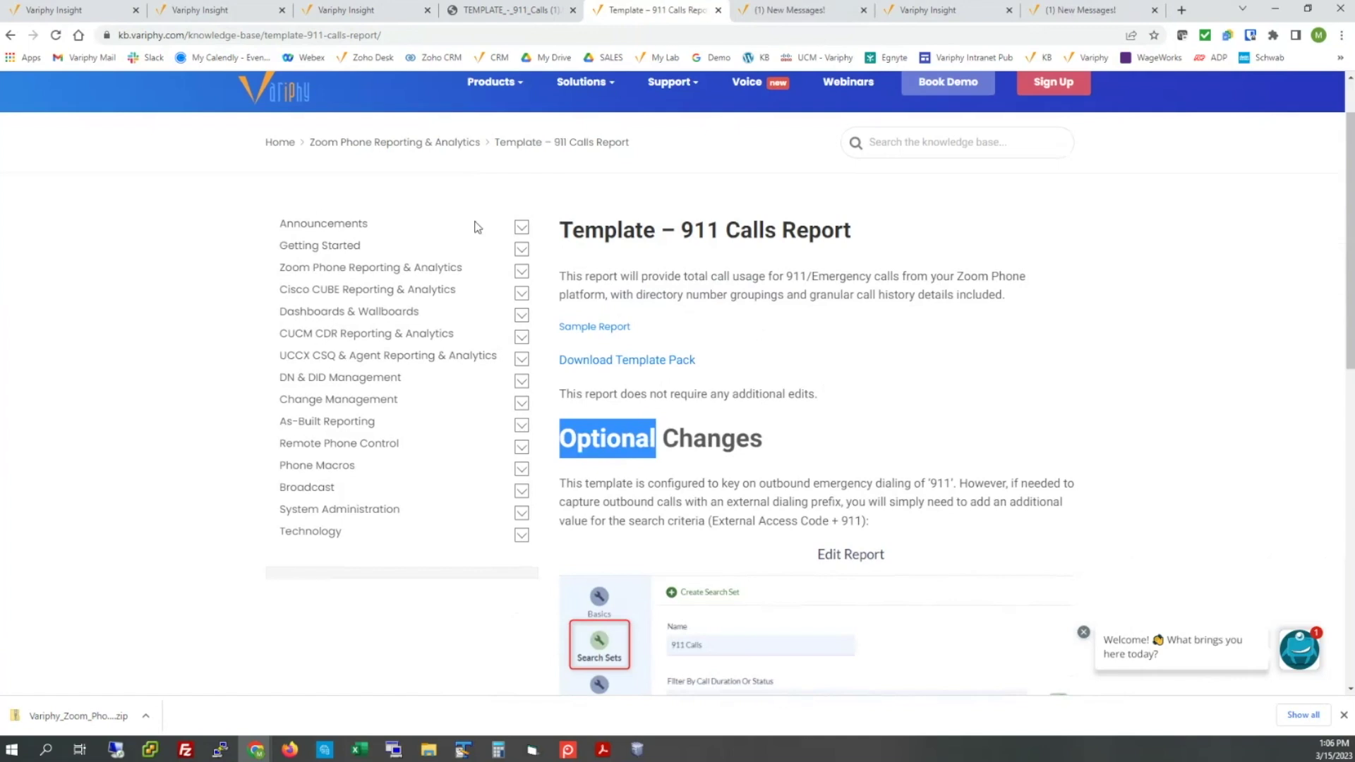
click(13, 35)
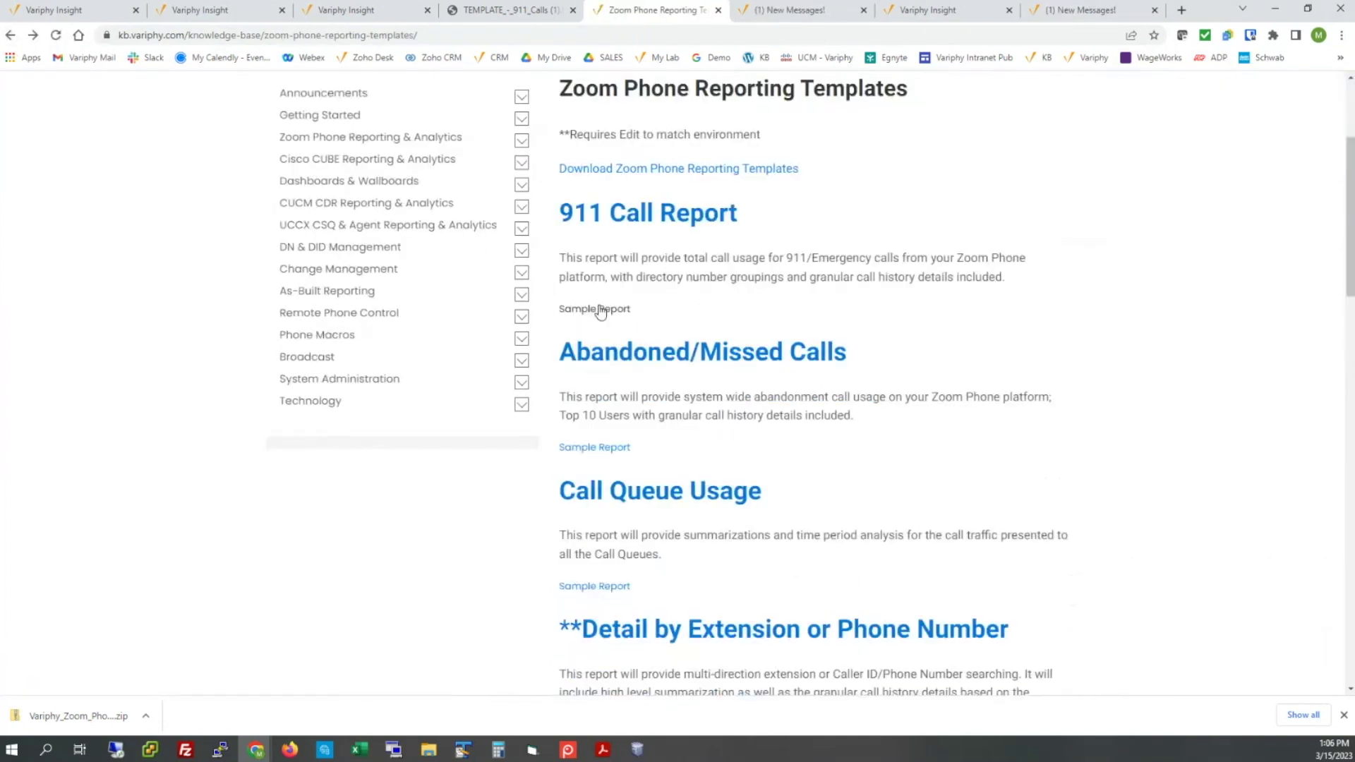
click(600, 309)
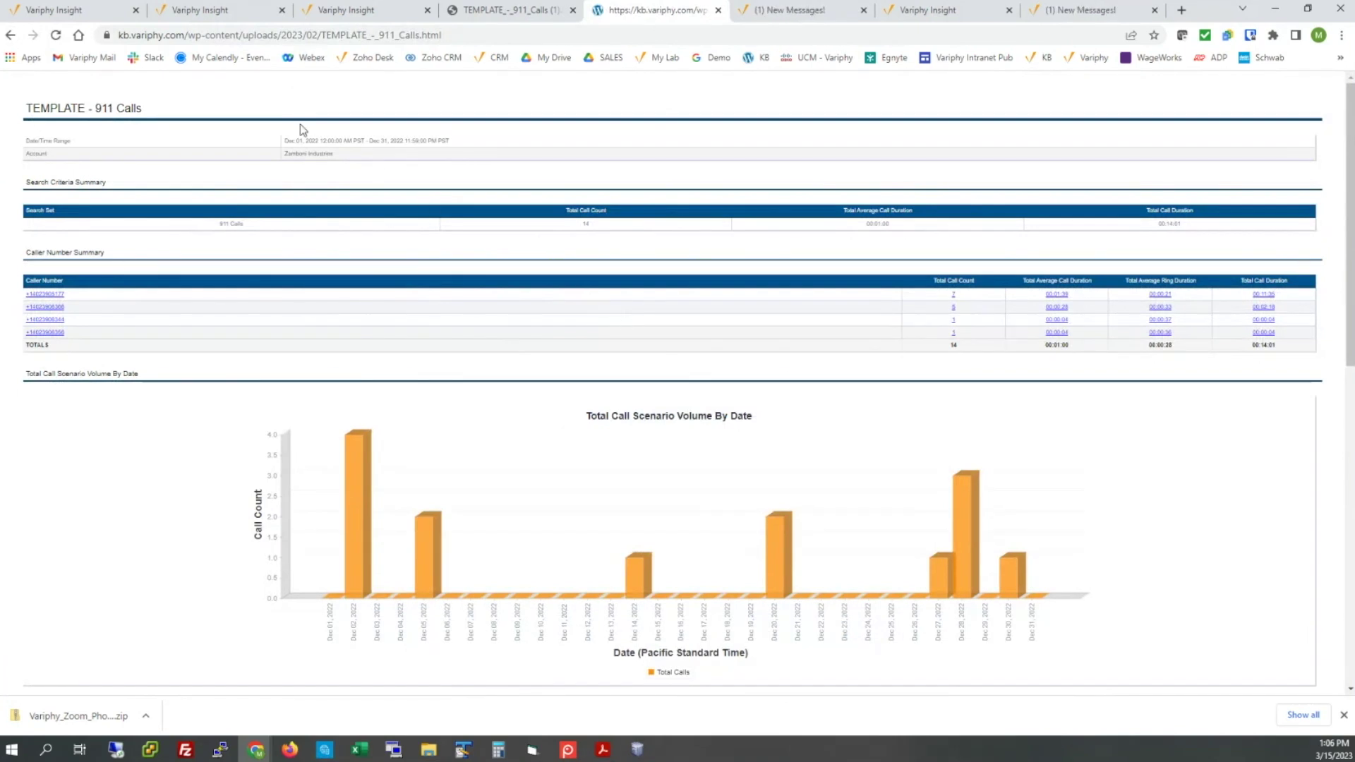
click(11, 35)
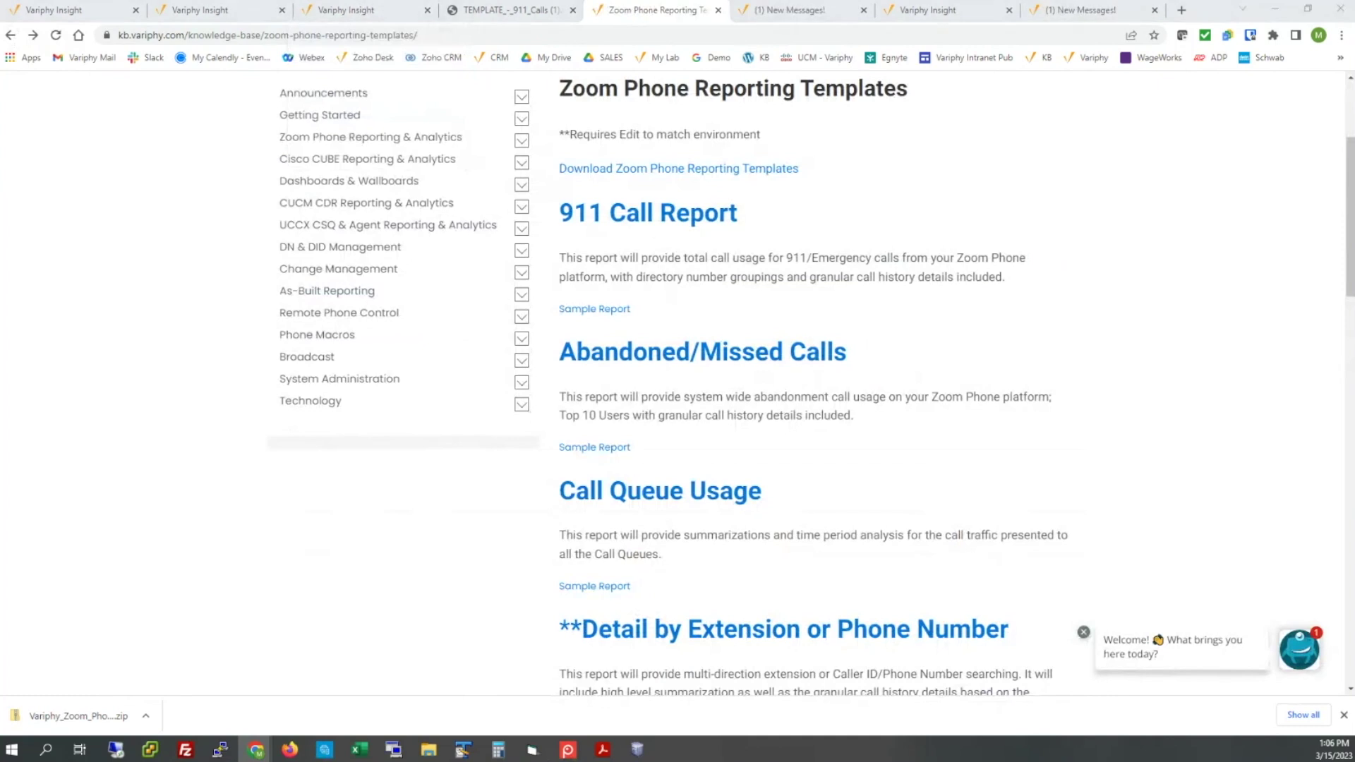
- Reposition the extracted templates folder window, then switch to Variphy Insight and open the Reports list for Zamboni Industries
drag(459, 190, 904, 319)
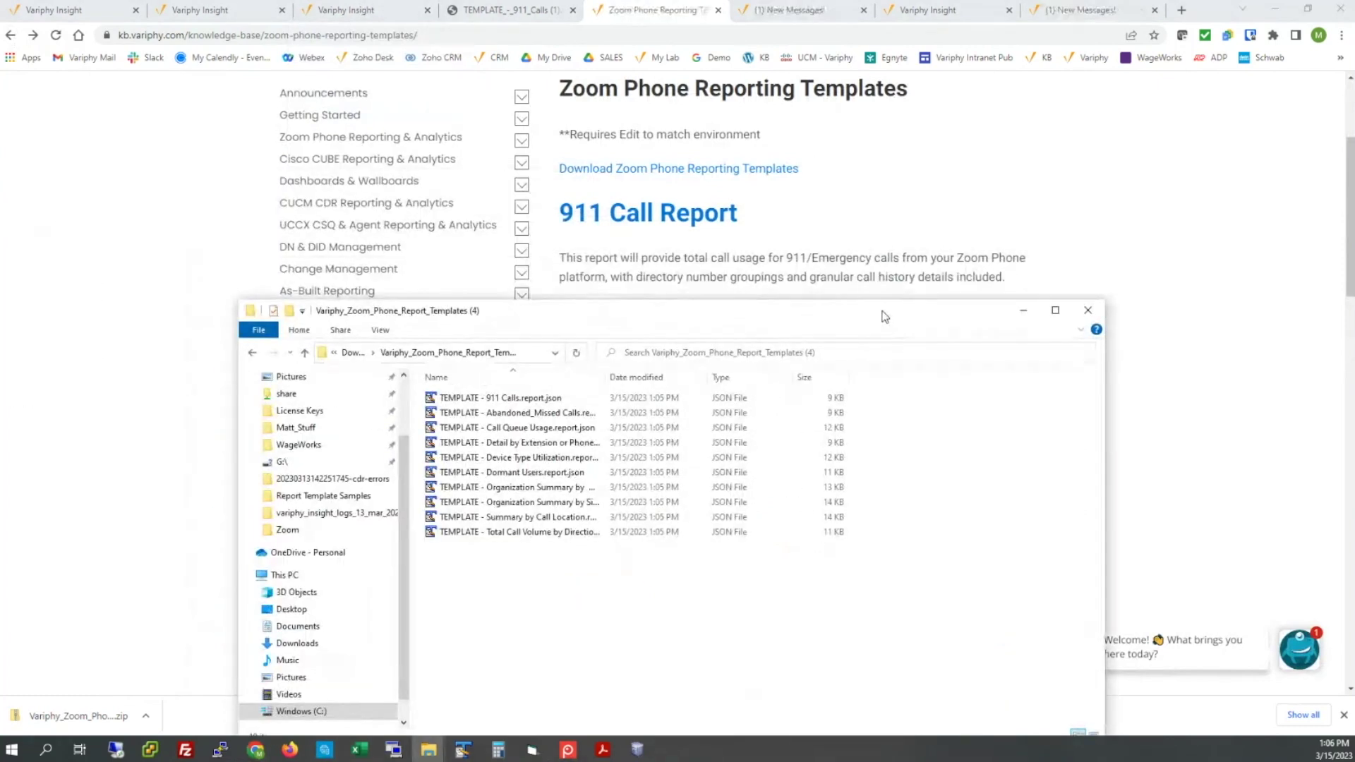
click(363, 15)
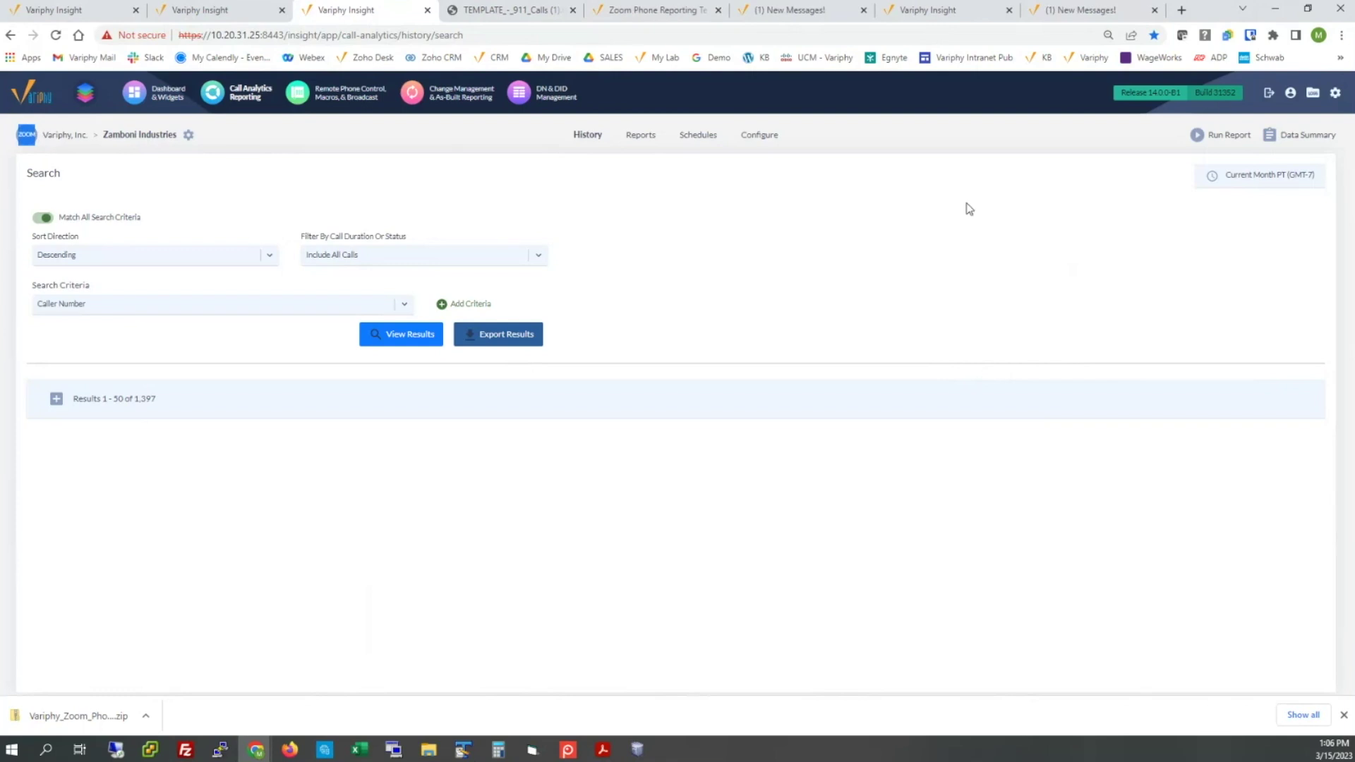
mouse_move(1335, 96)
click(643, 137)
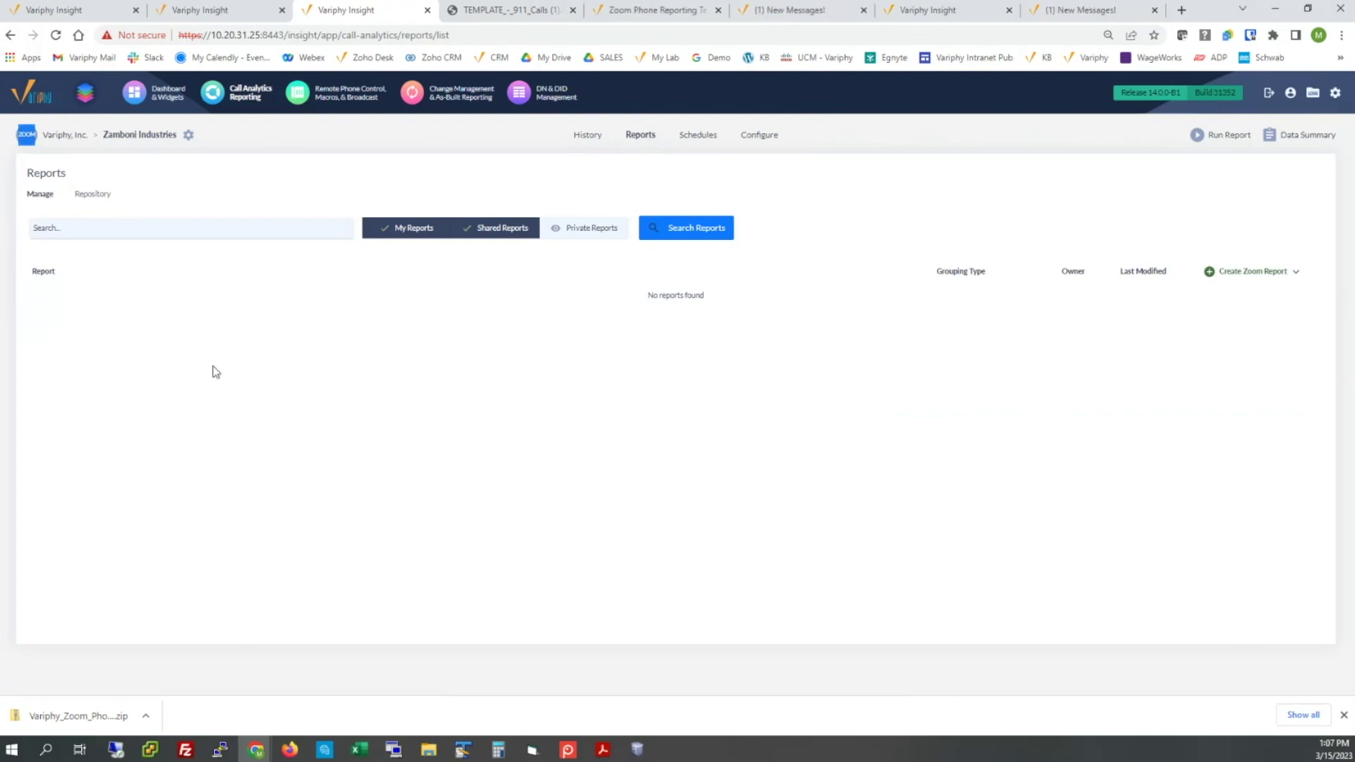
- Import all the JSON report templates from the Variphy_Zoom_Phone_Report_Templates (4) folder in Downloads
mouse_move(1235, 278)
click(1242, 296)
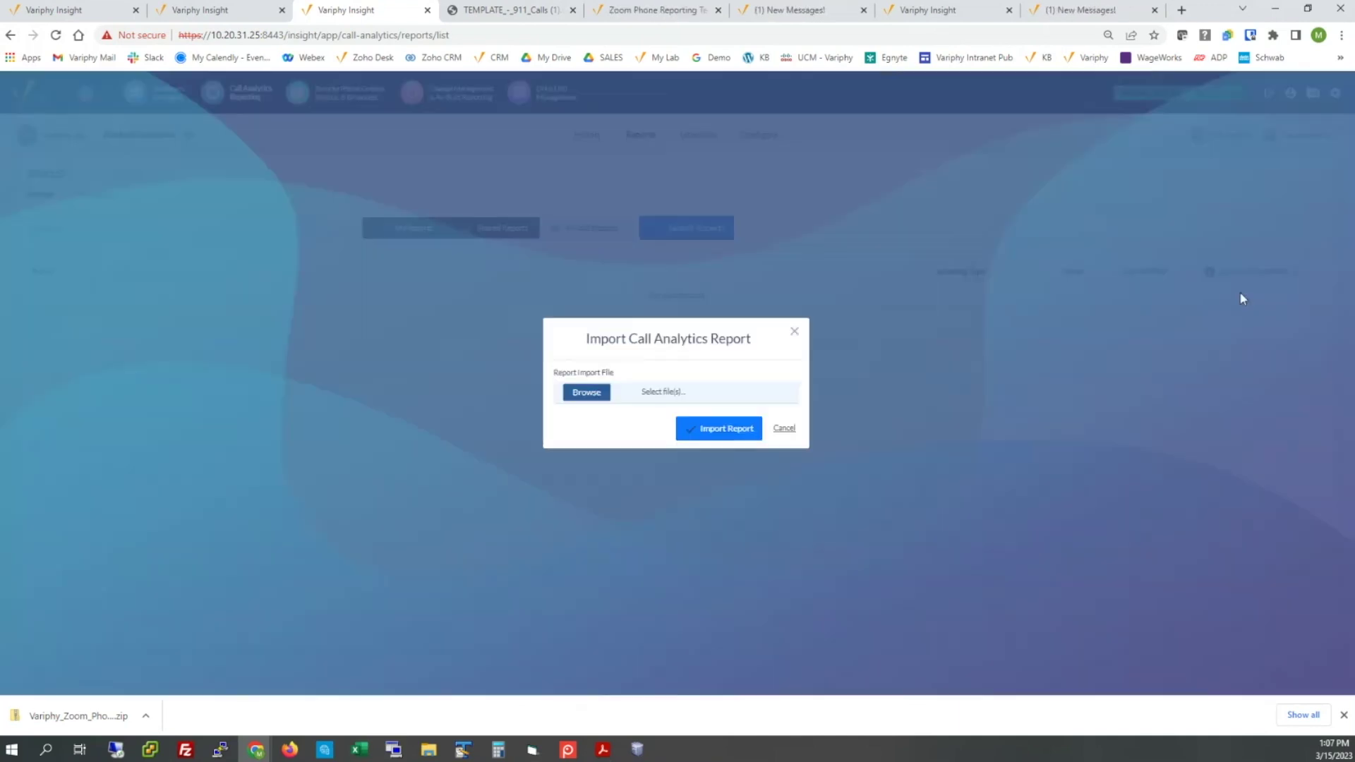
click(590, 392)
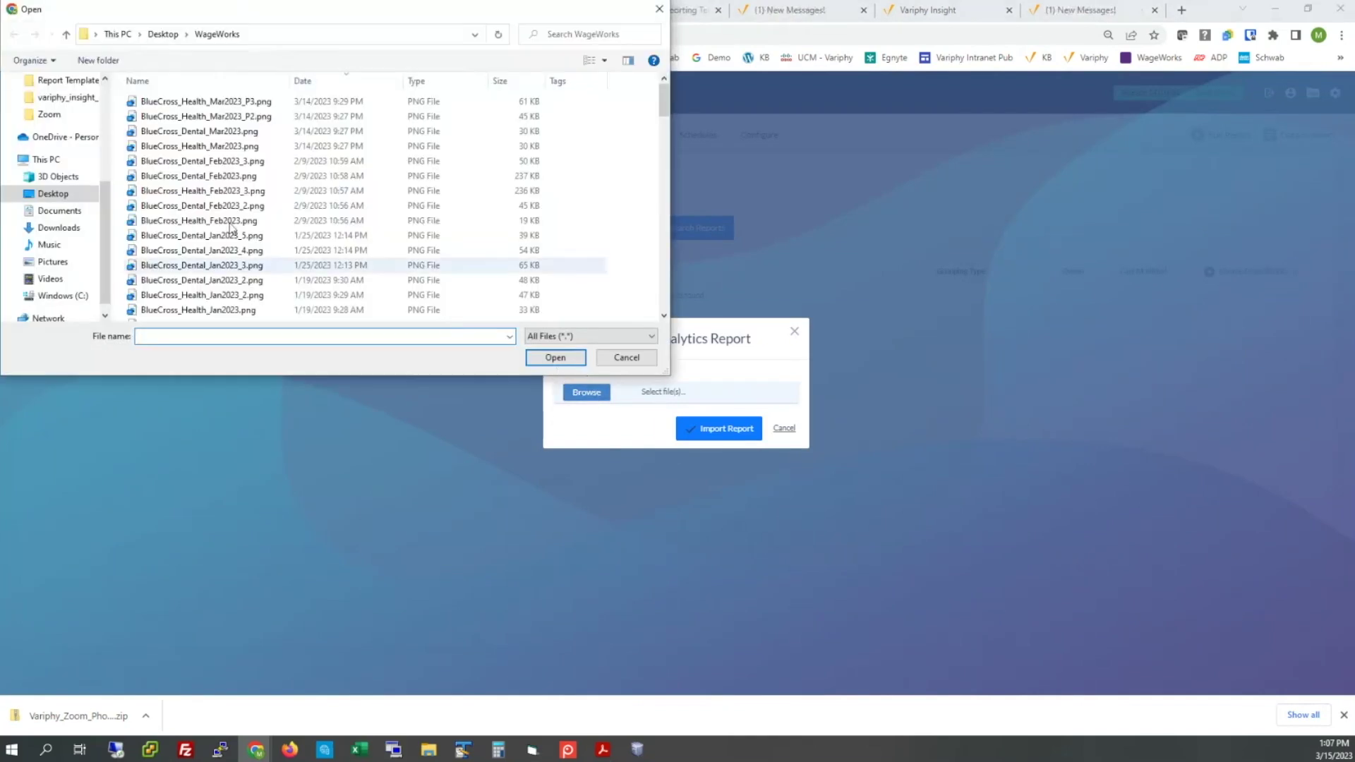
scroll(85, 134, up, 4)
click(74, 126)
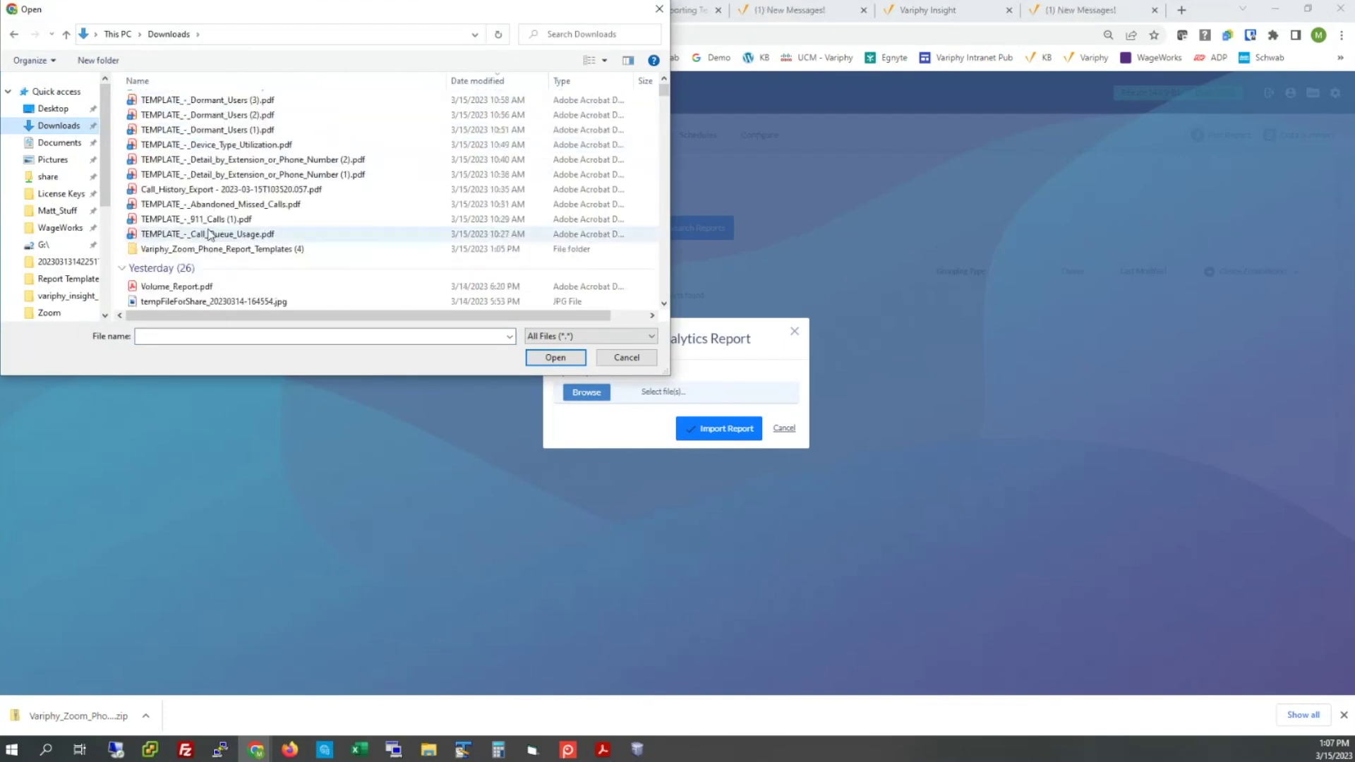
double_click(203, 247)
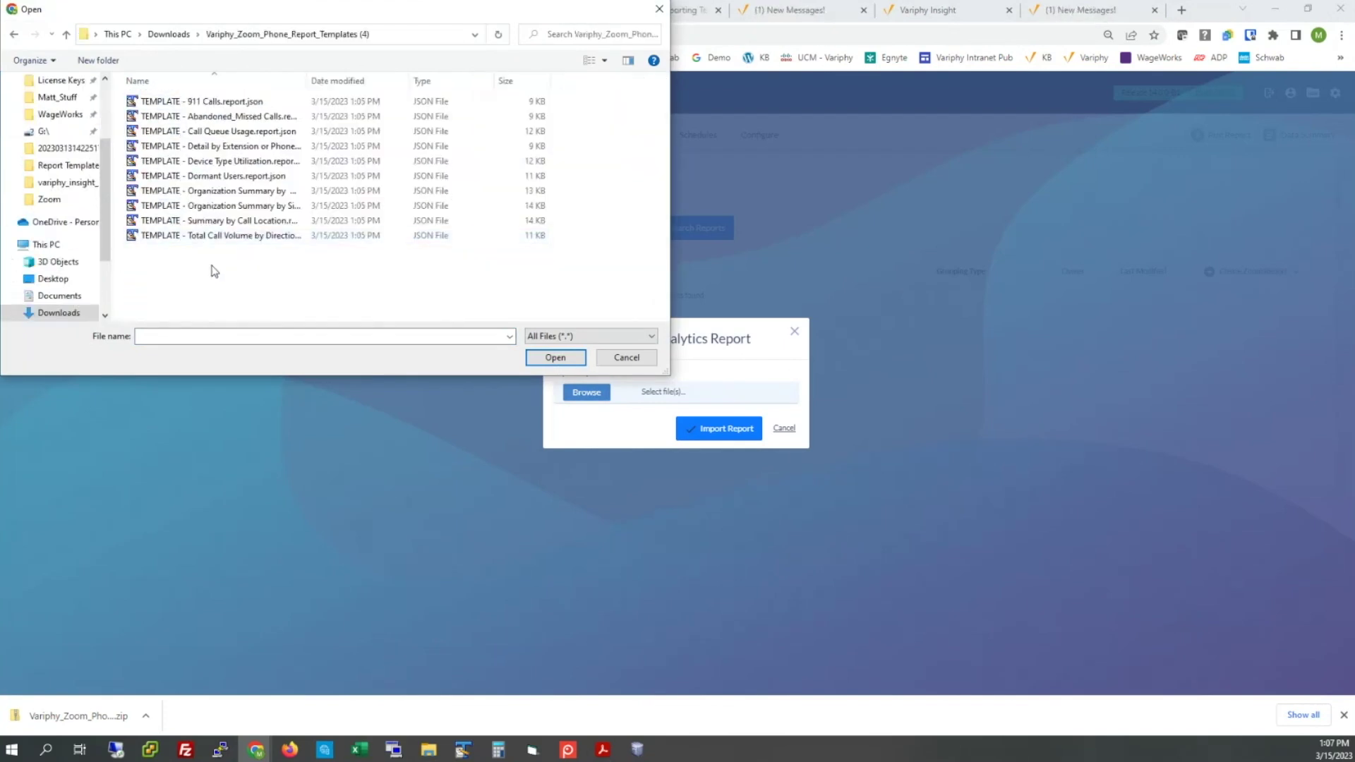
key(ctrl+a)
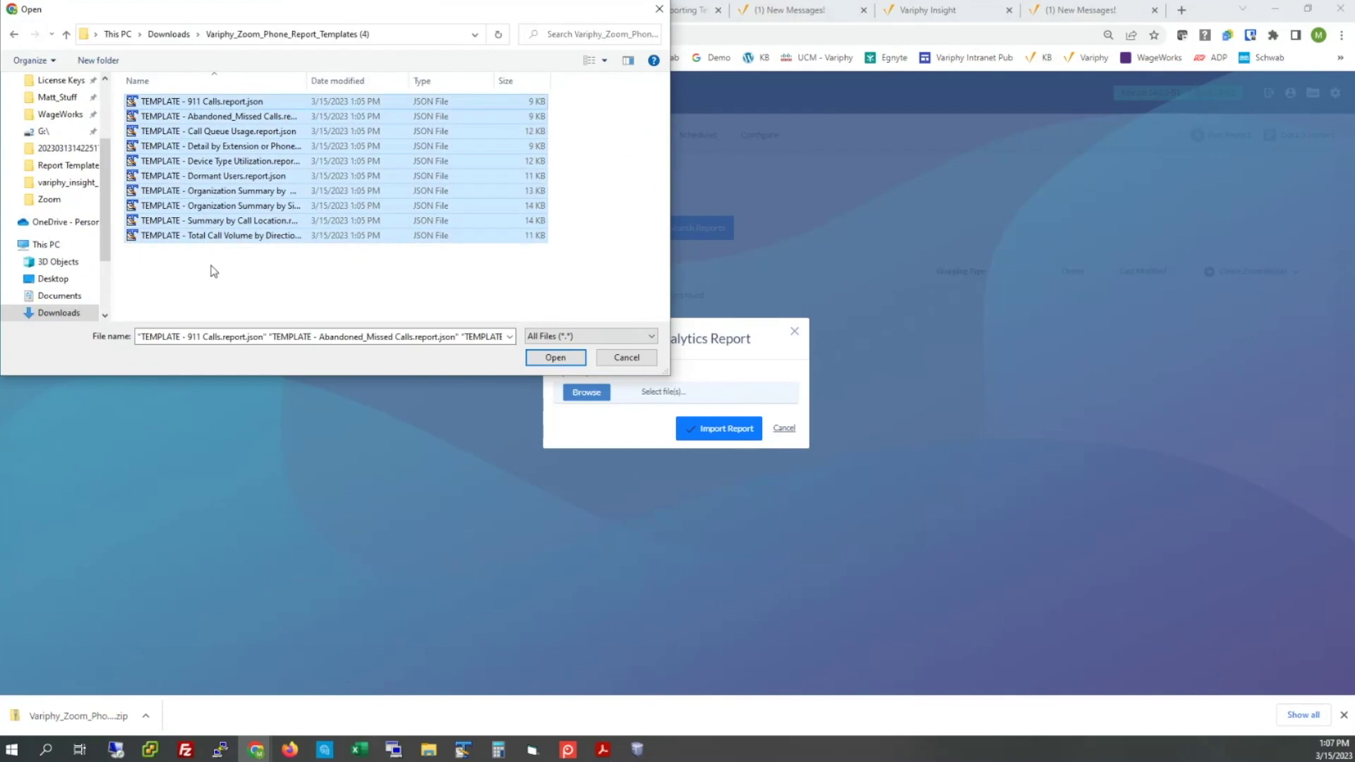
click(555, 357)
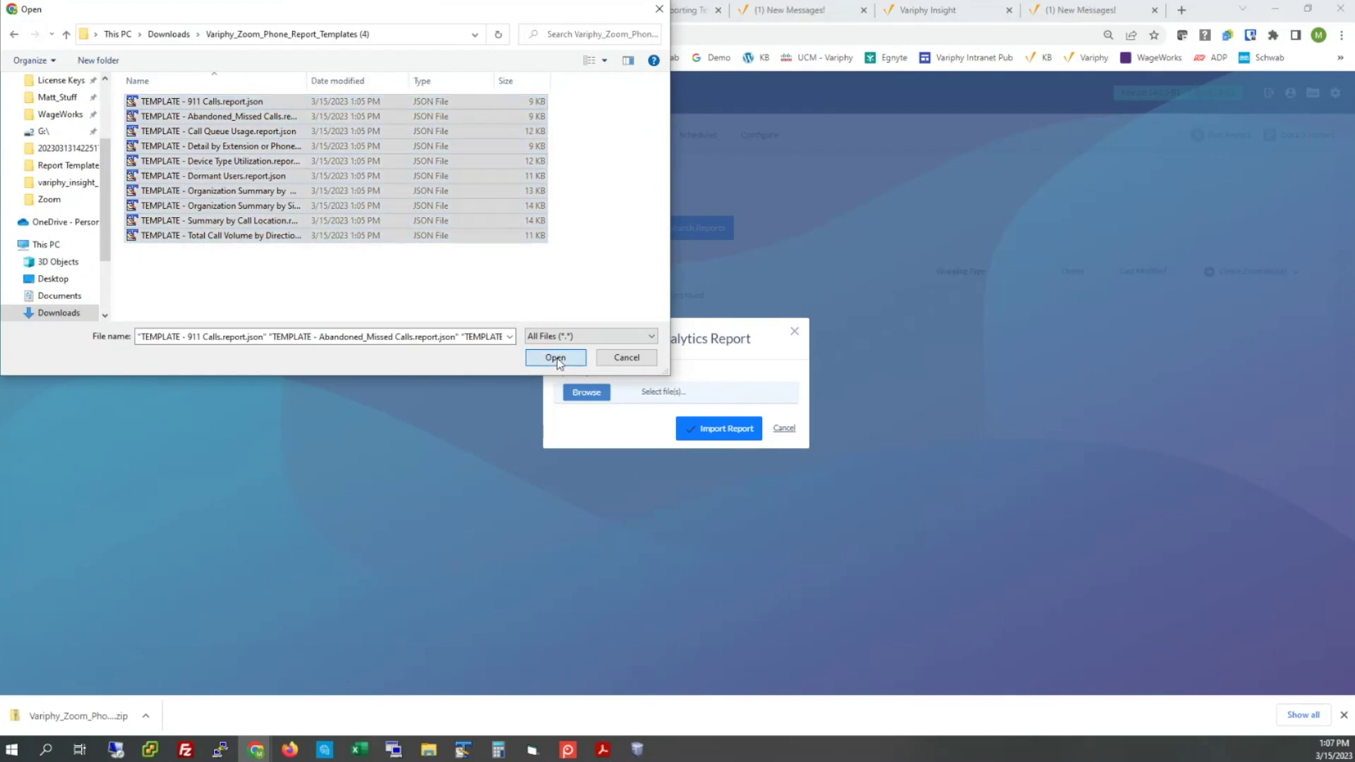
click(711, 429)
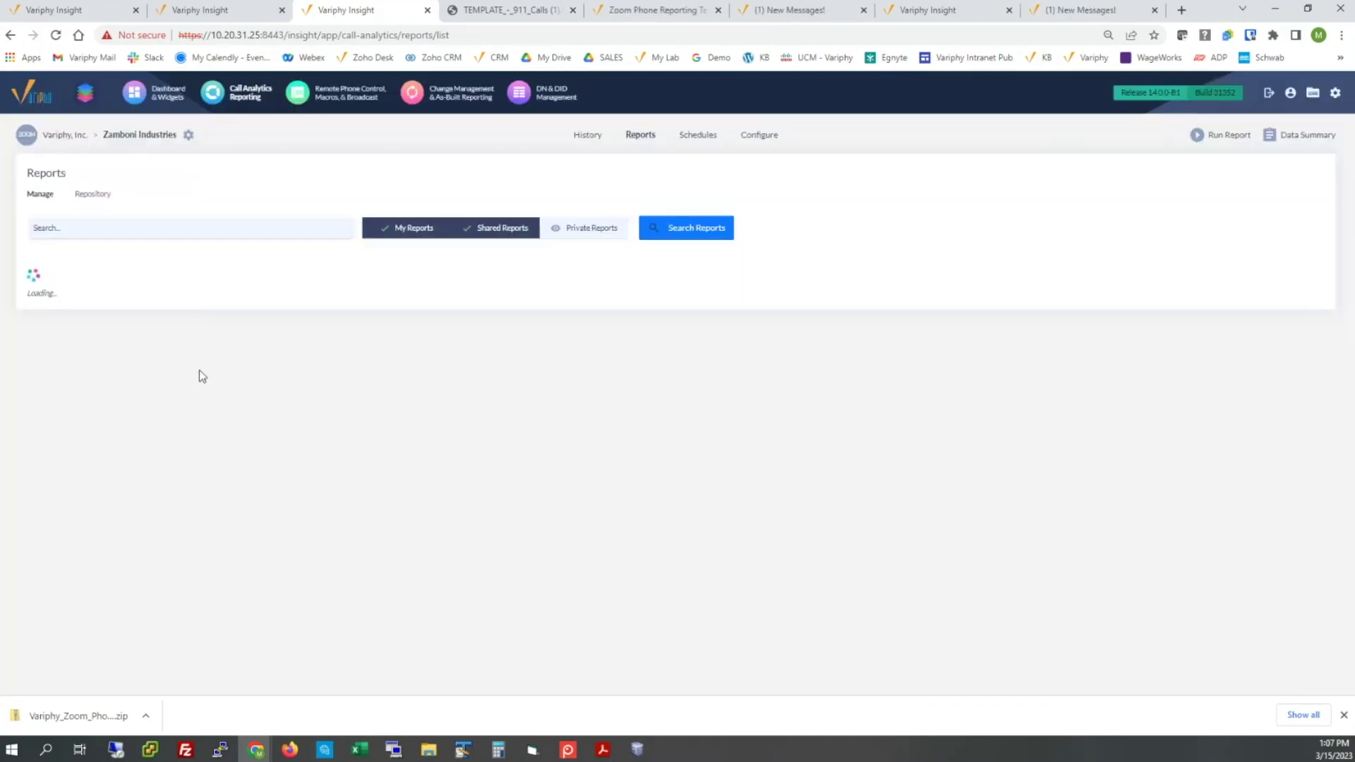
- Start creating a new Zoom report and review the Basics and Search Sets settings
key(ctrl+plus)
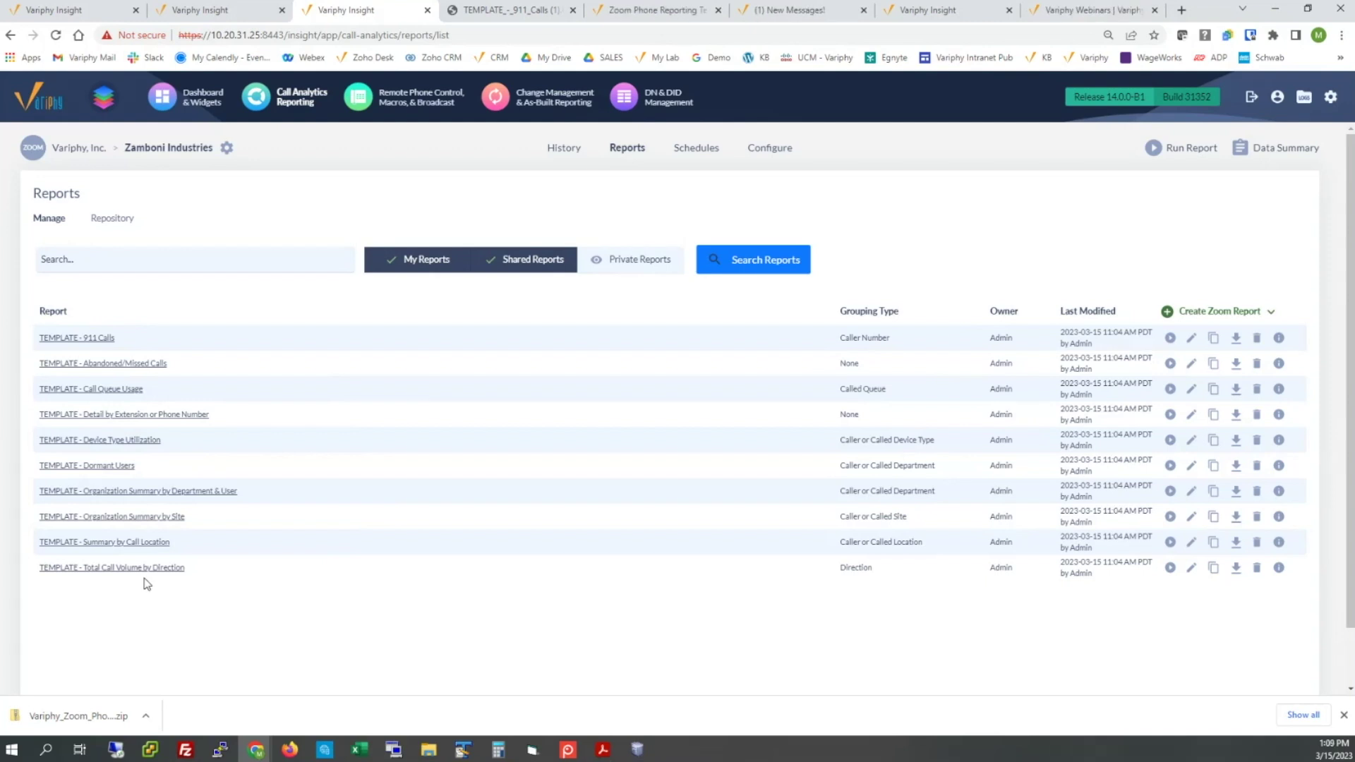
click(1242, 312)
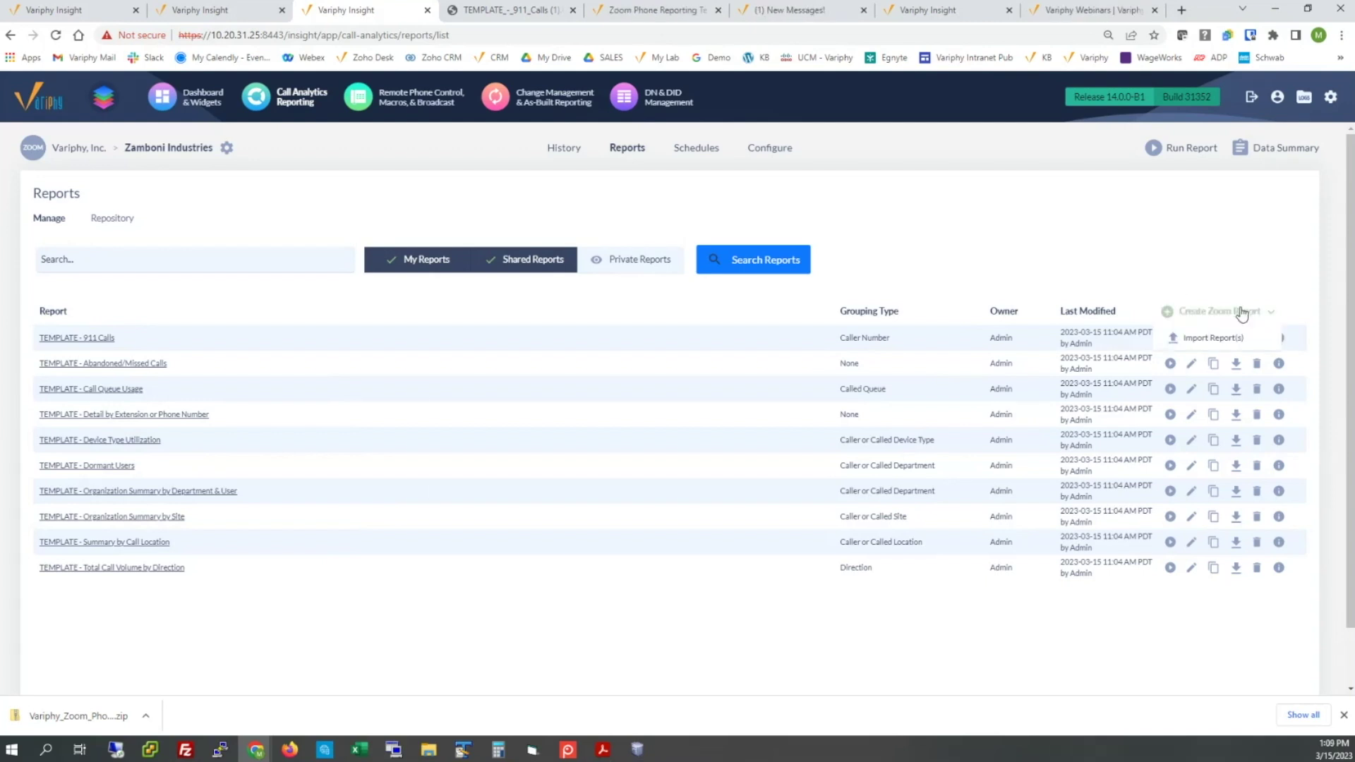
click(1242, 312)
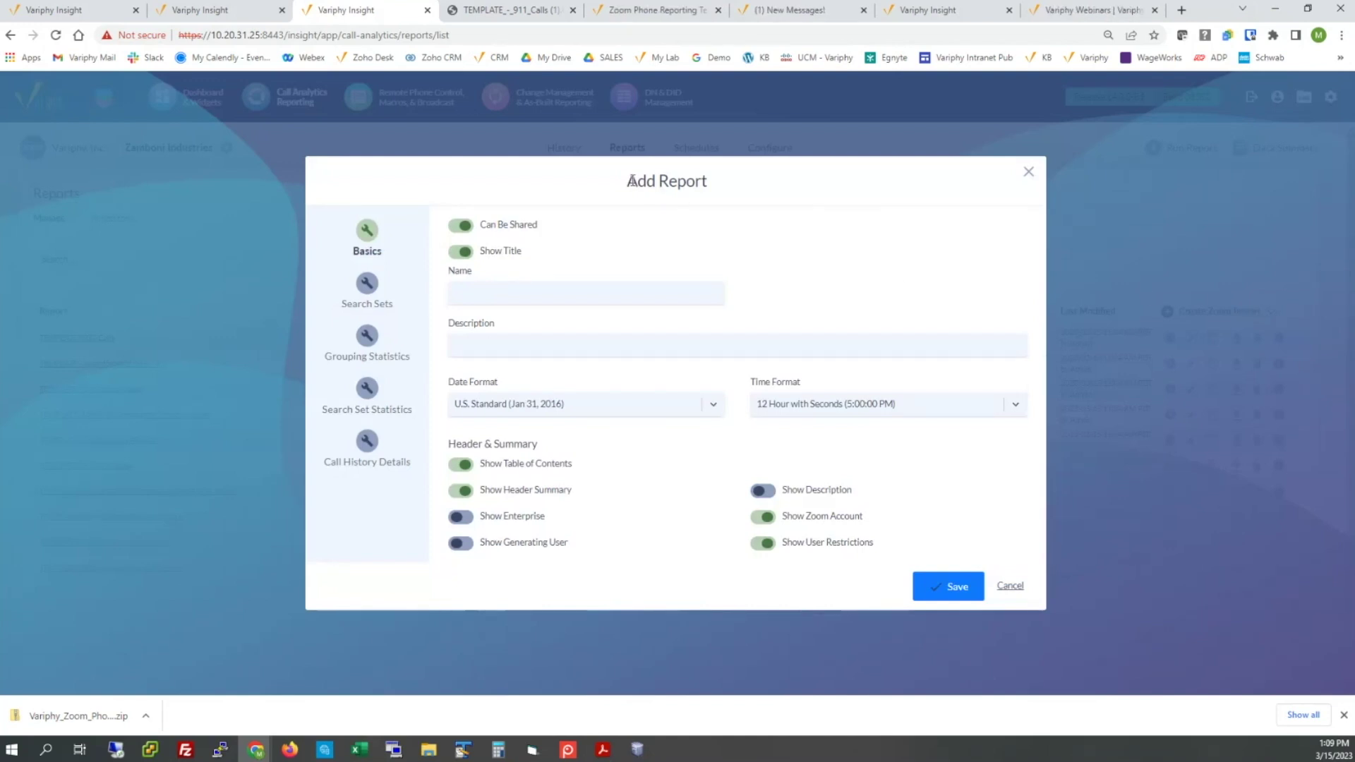
drag(628, 181, 713, 182)
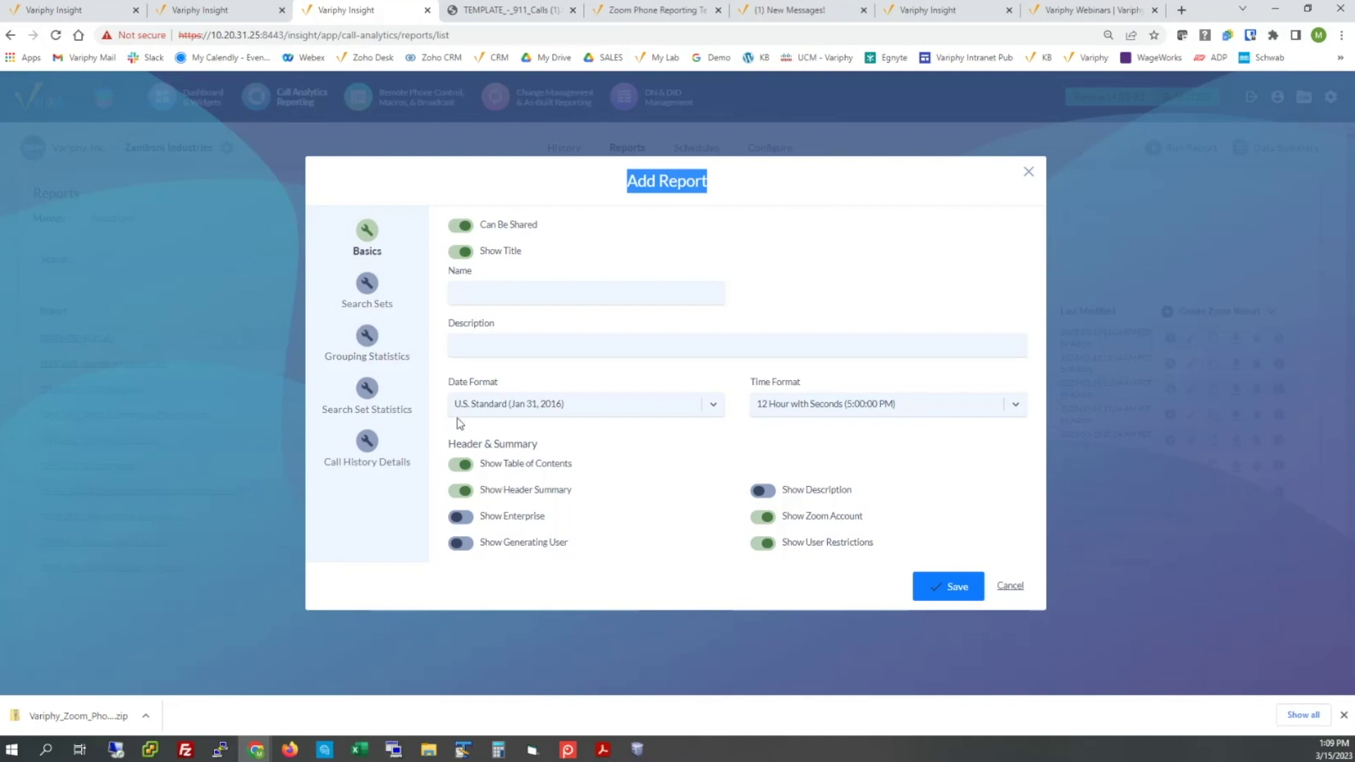
click(367, 293)
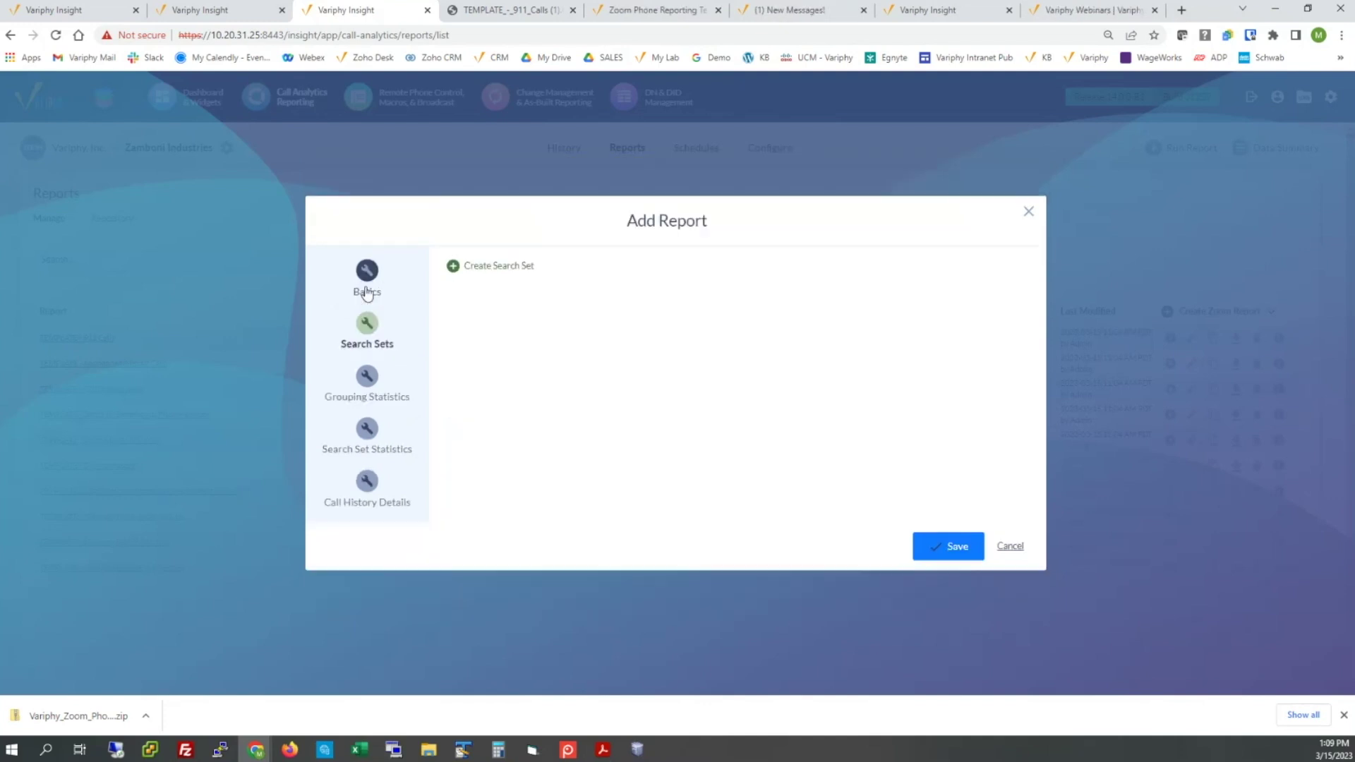
- Enable data grouping in the new report, examine the grouping and search set statistics options, and cancel the report
click(367, 381)
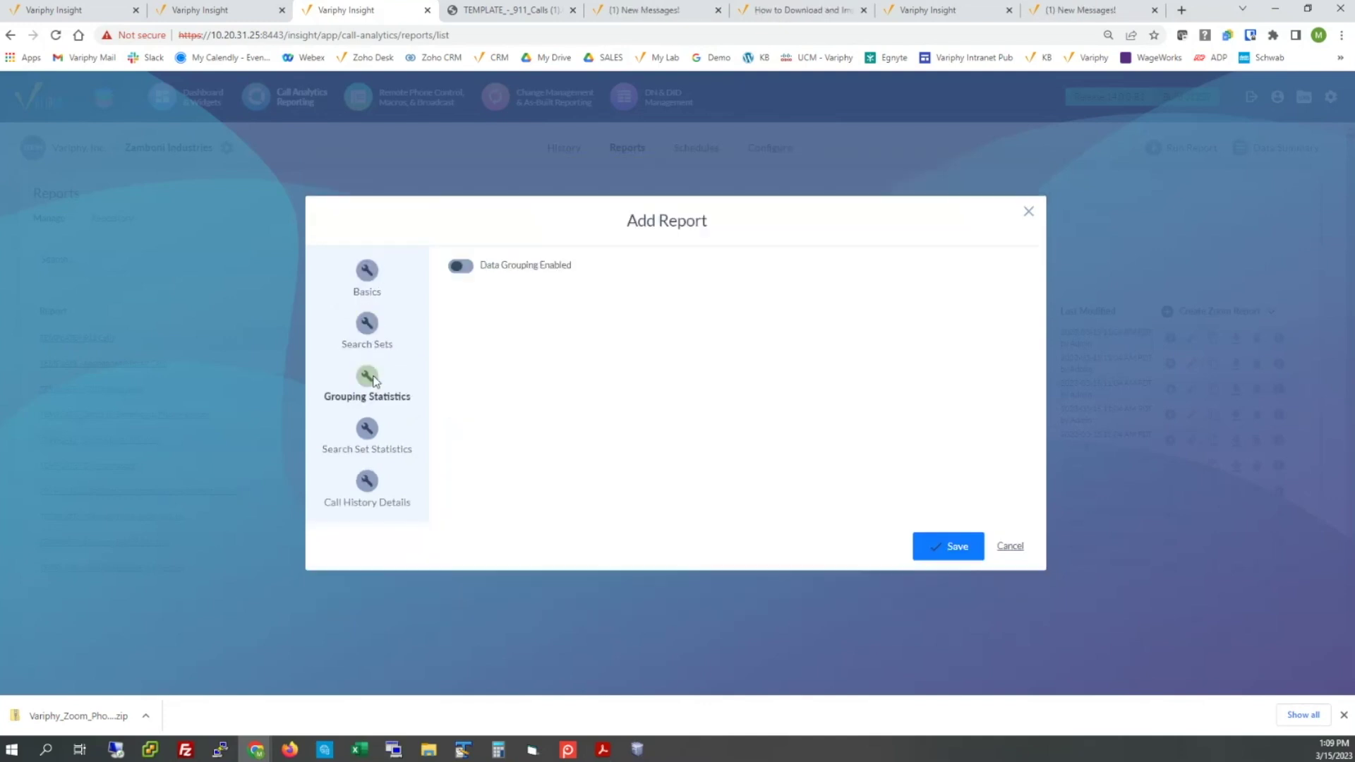
click(463, 268)
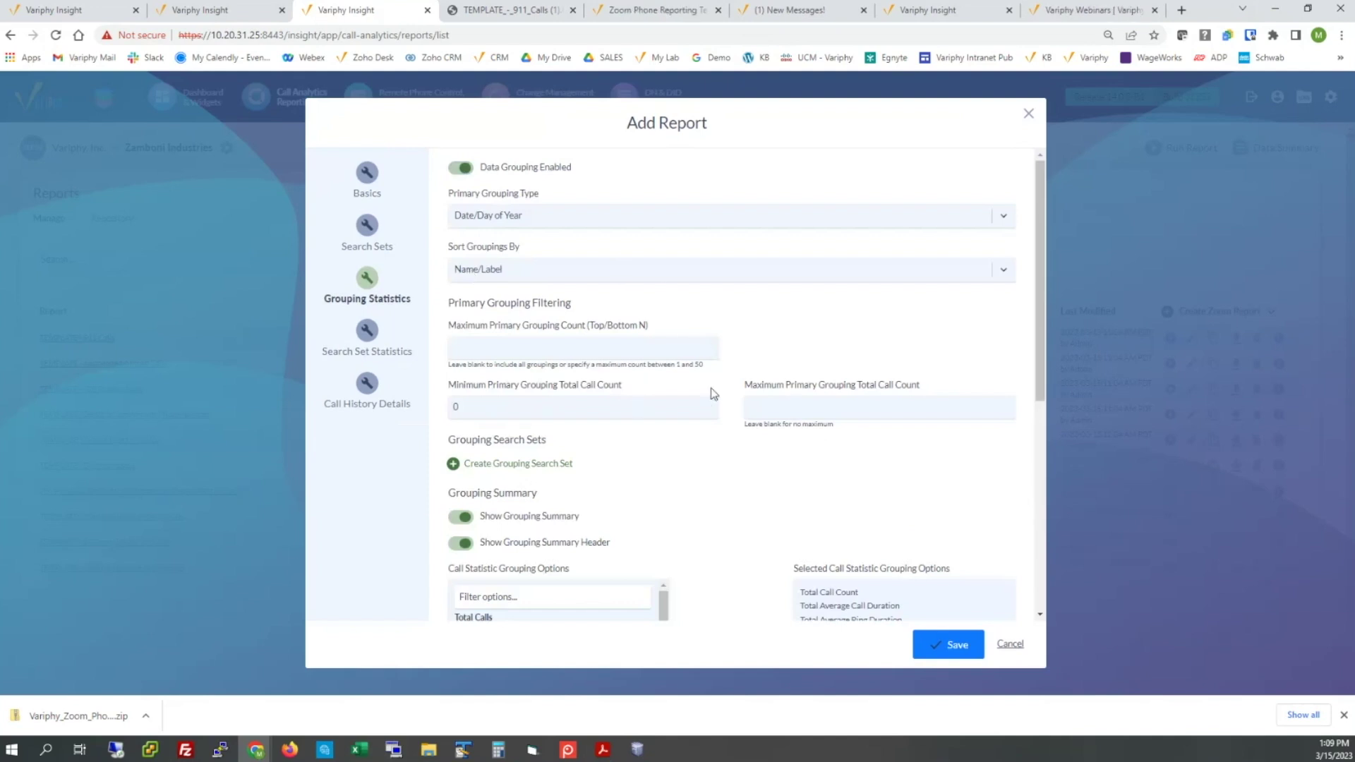
scroll(709, 393, down, 3)
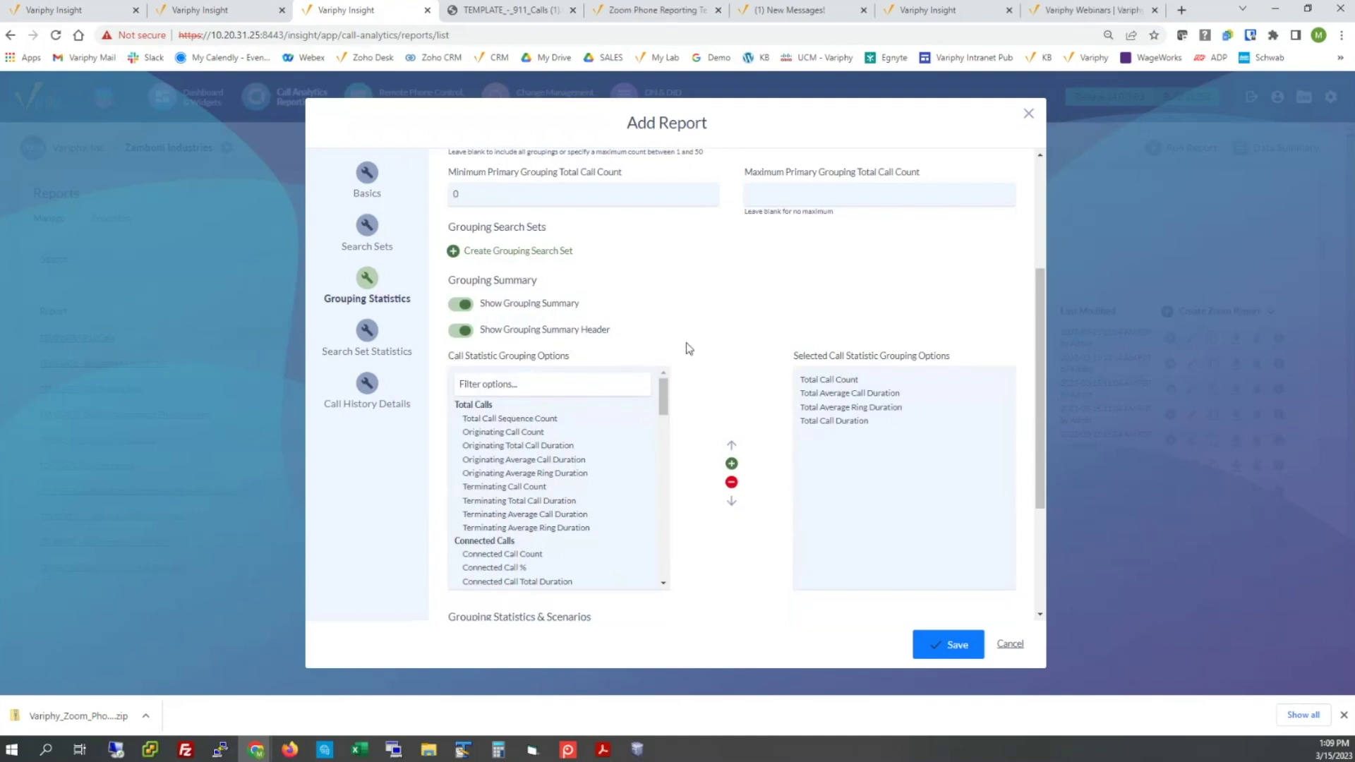
scroll(686, 341, down, 3)
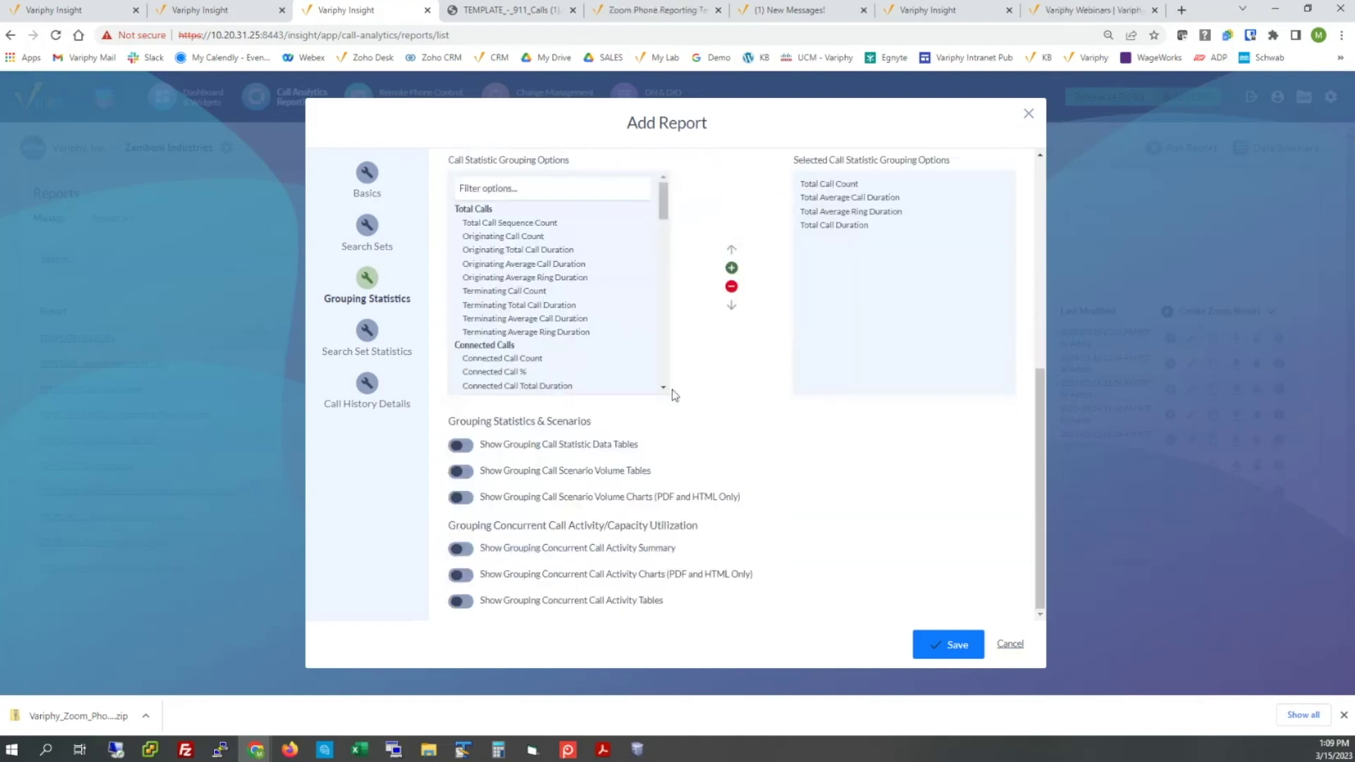
drag(567, 446, 614, 455)
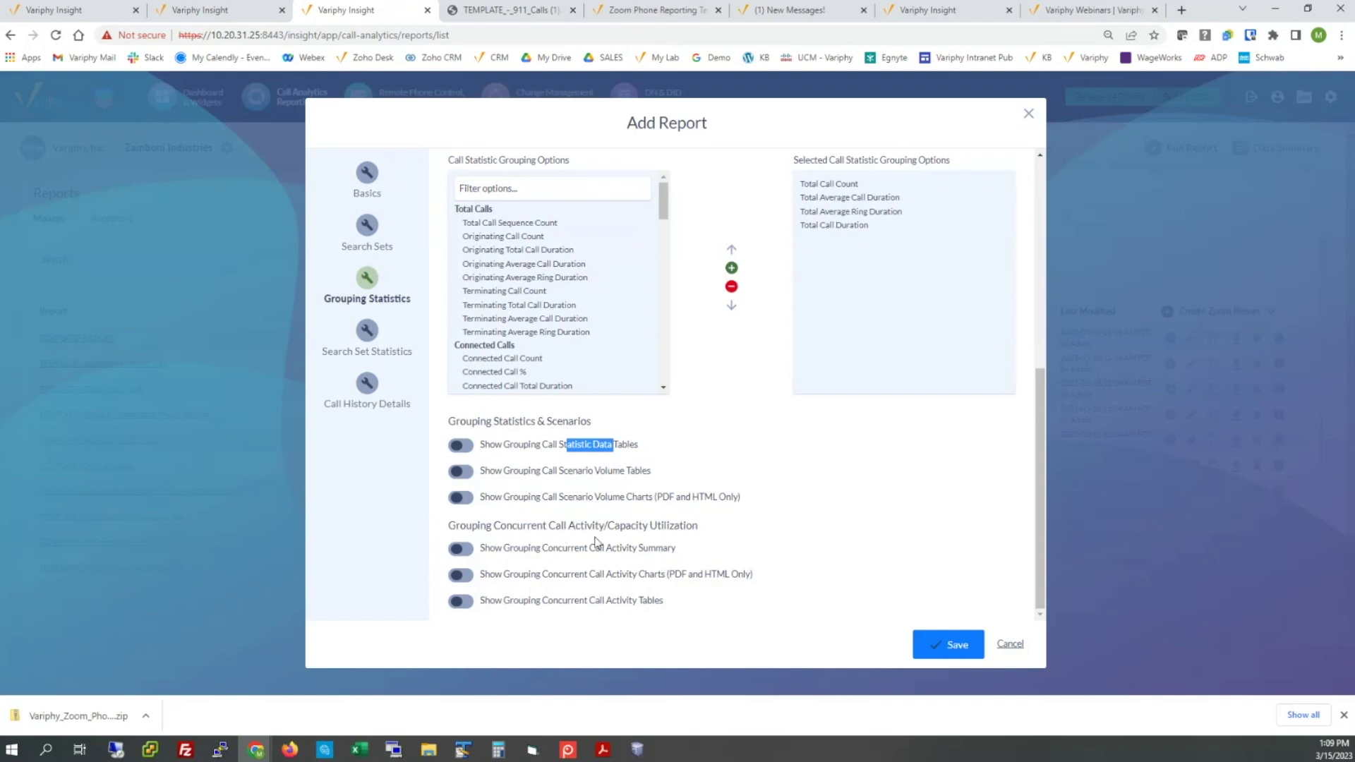
click(384, 346)
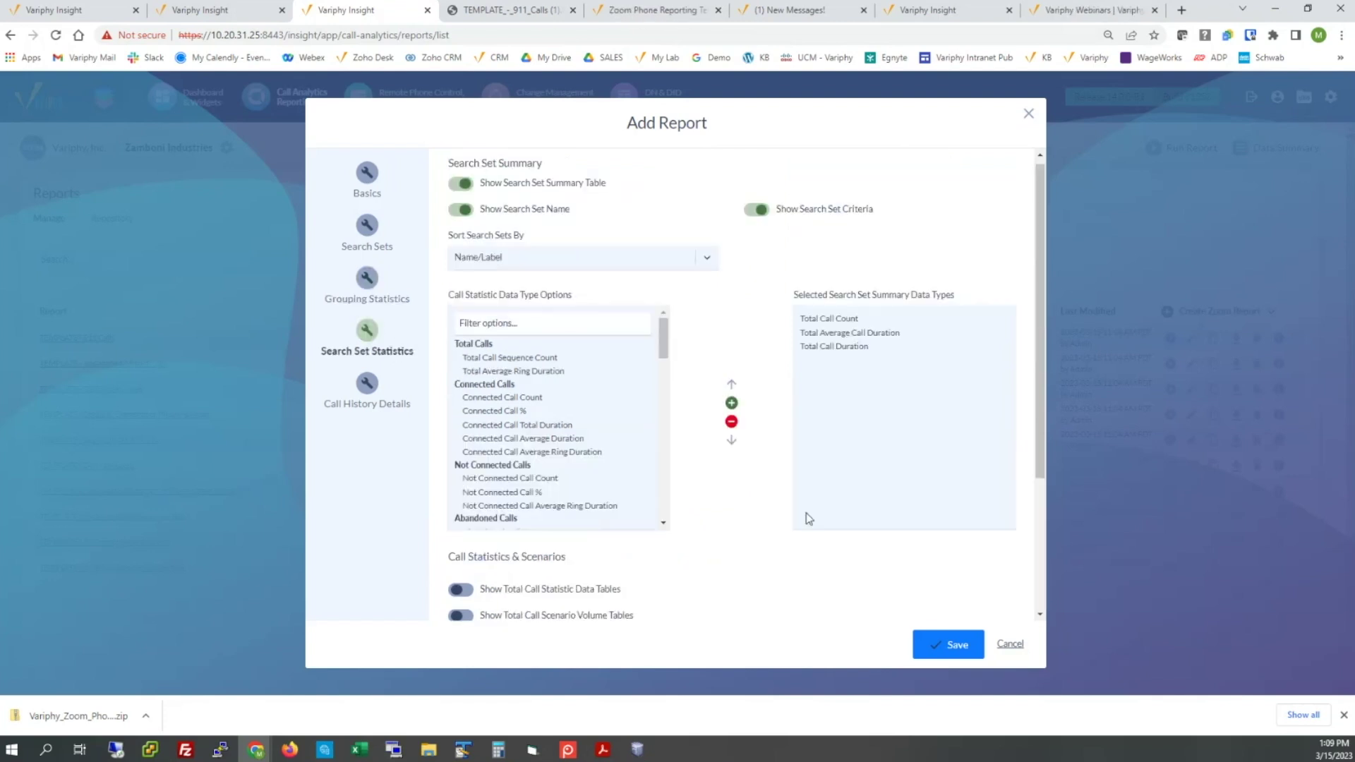
click(1011, 646)
click(1010, 645)
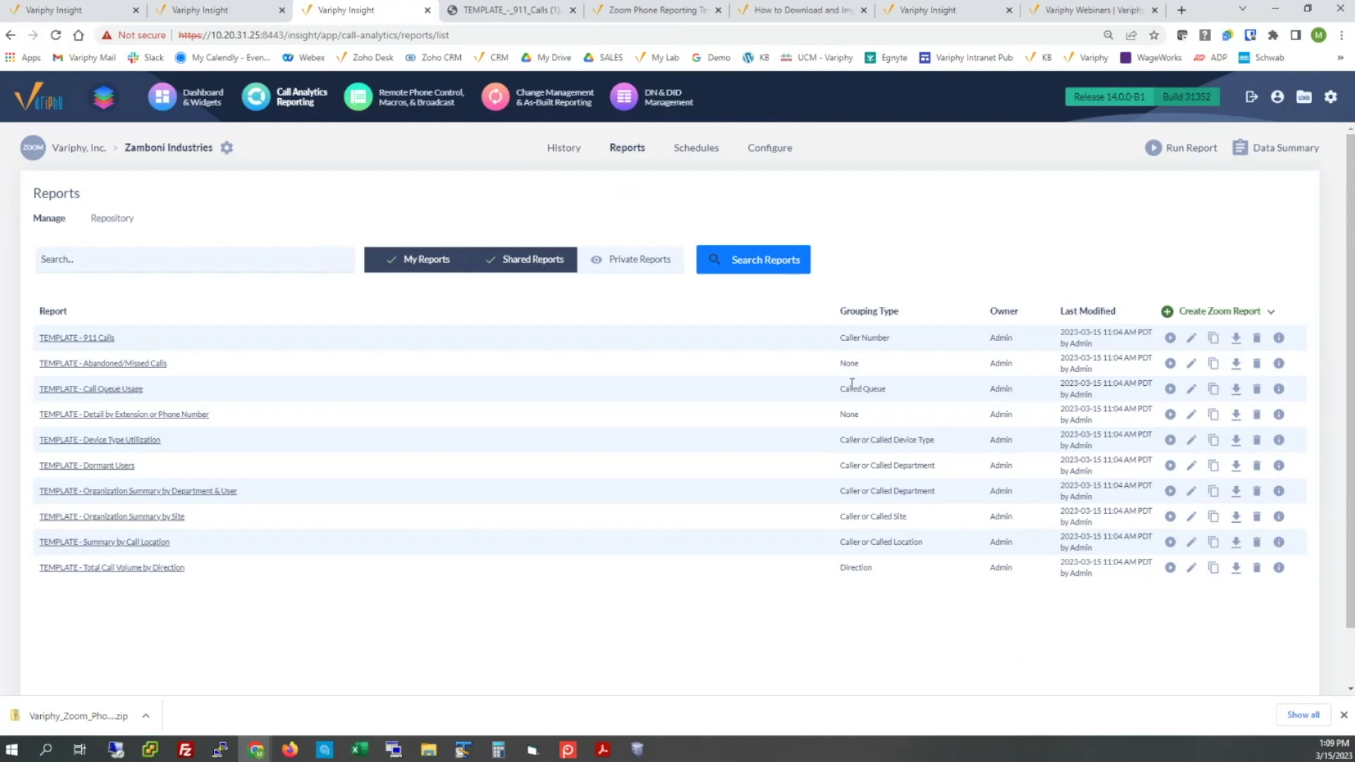
- Review the How to Download and Import Variphy Report Templates article and return to the Zoom Phone Reporting Templates article
click(760, 10)
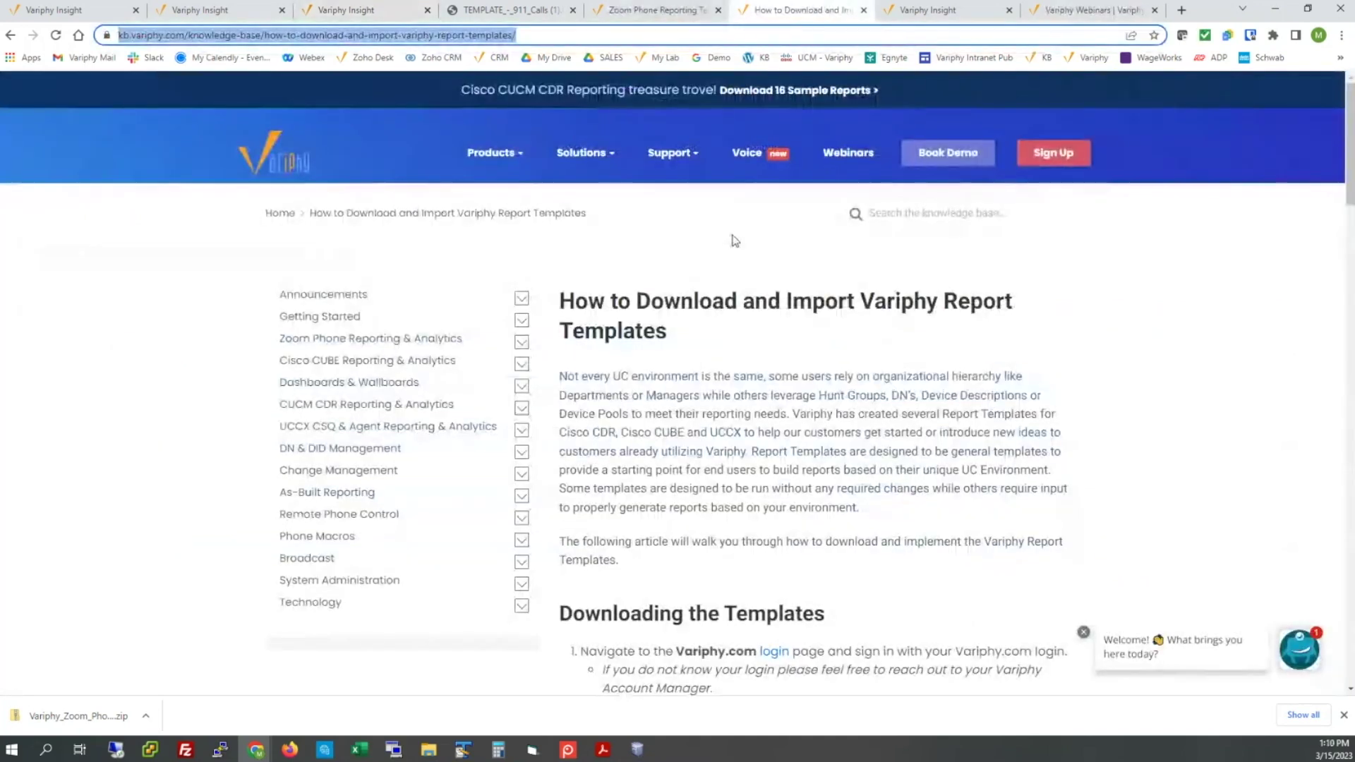
scroll(736, 248, down, 7)
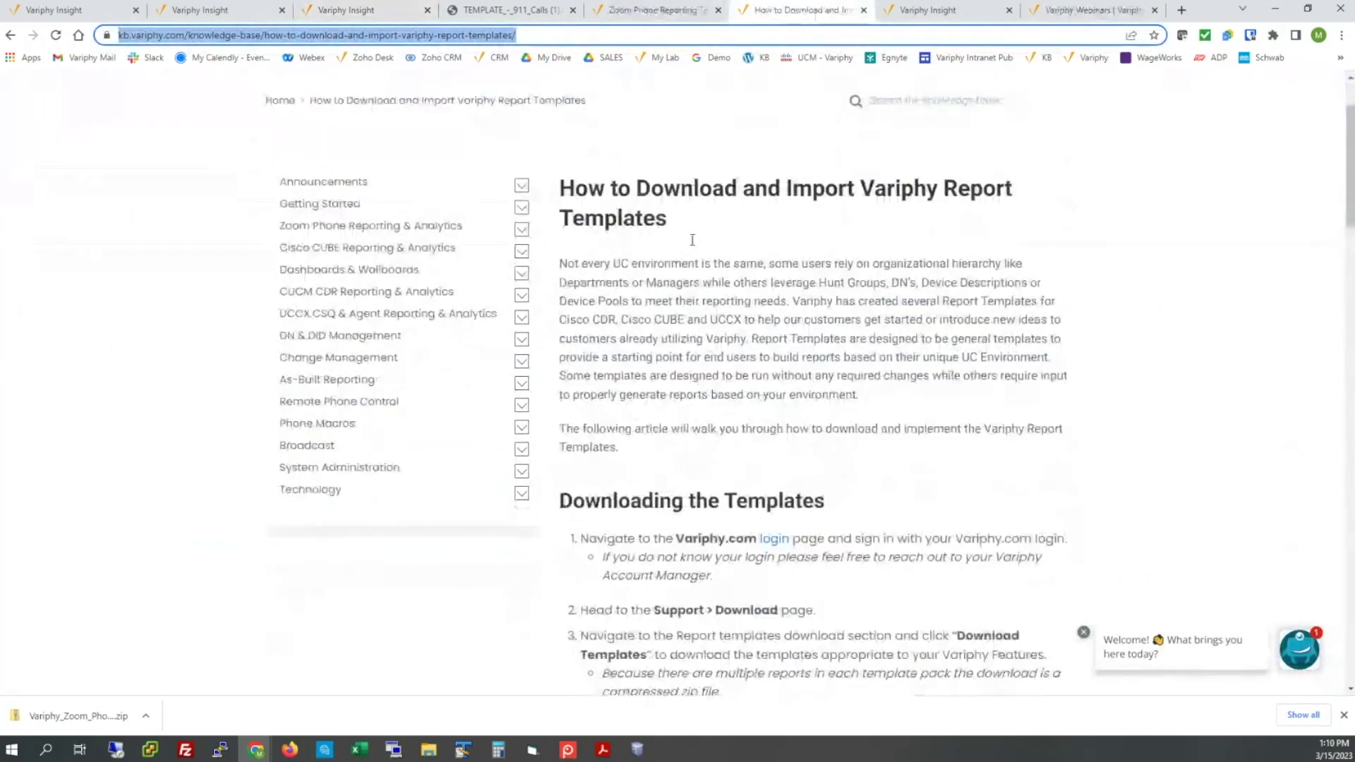
scroll(769, 329, up, 2)
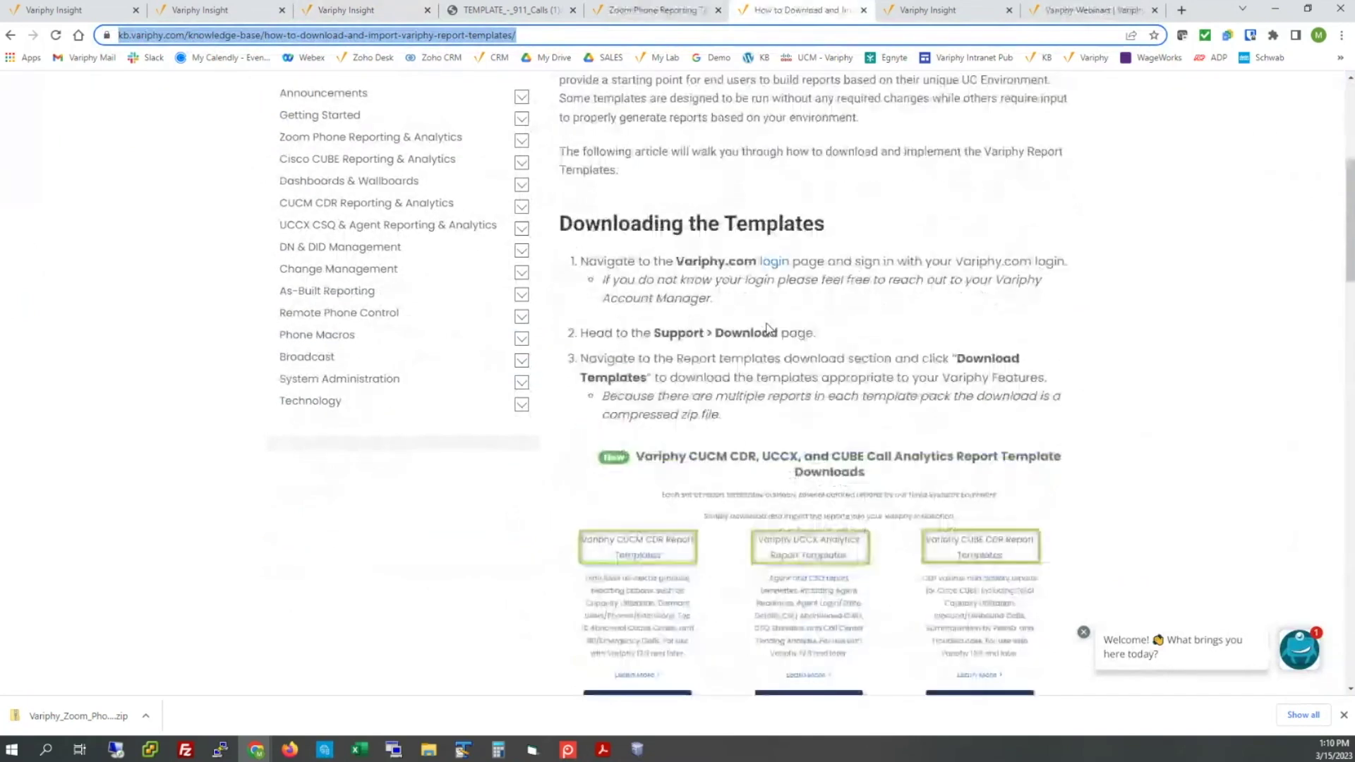
scroll(768, 329, up, 2)
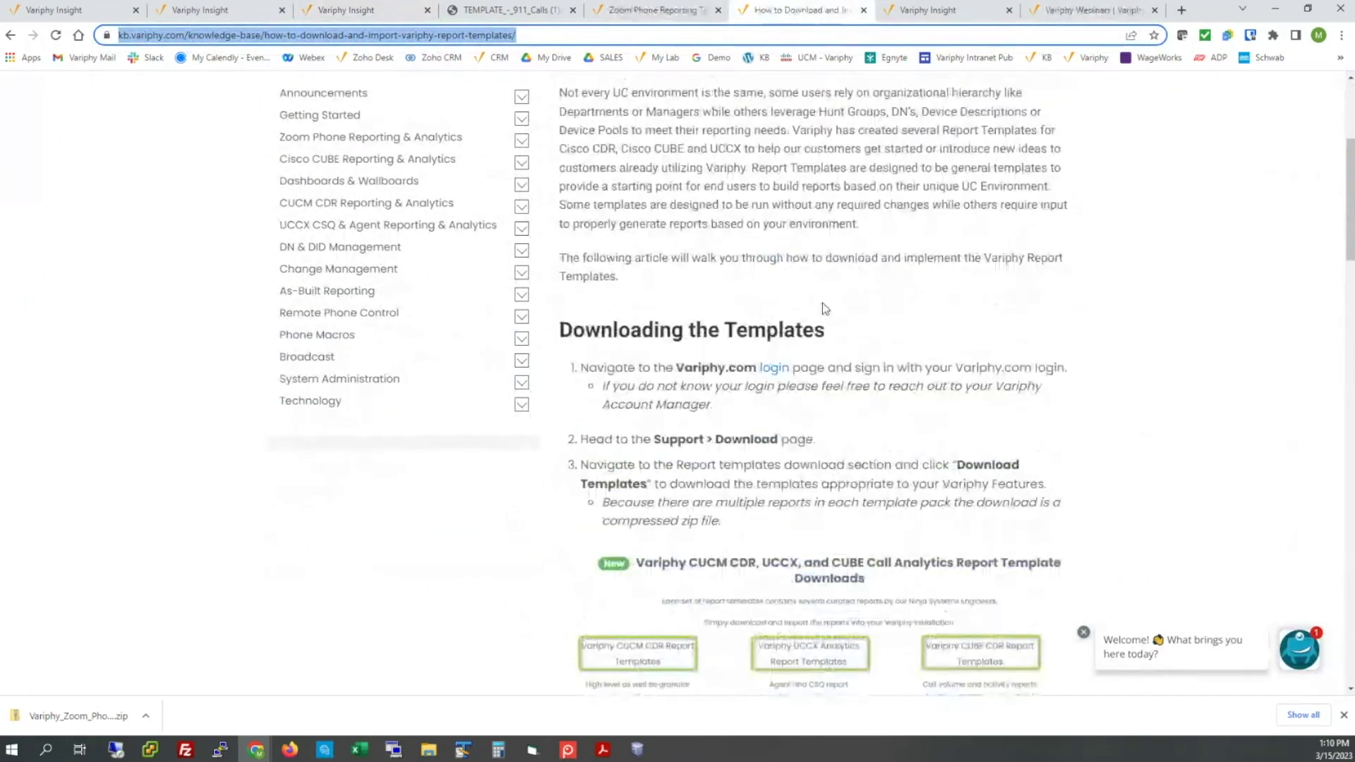
scroll(823, 309, up, 2)
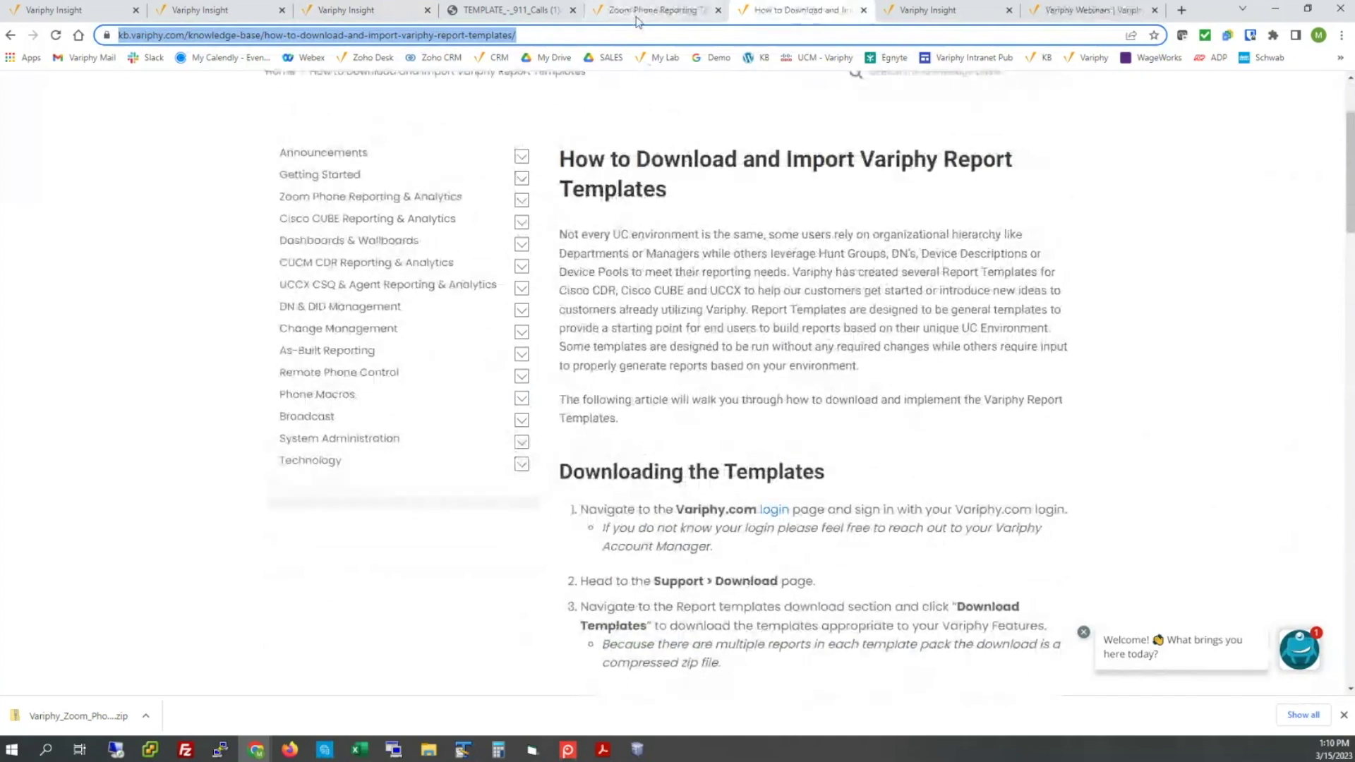
click(638, 12)
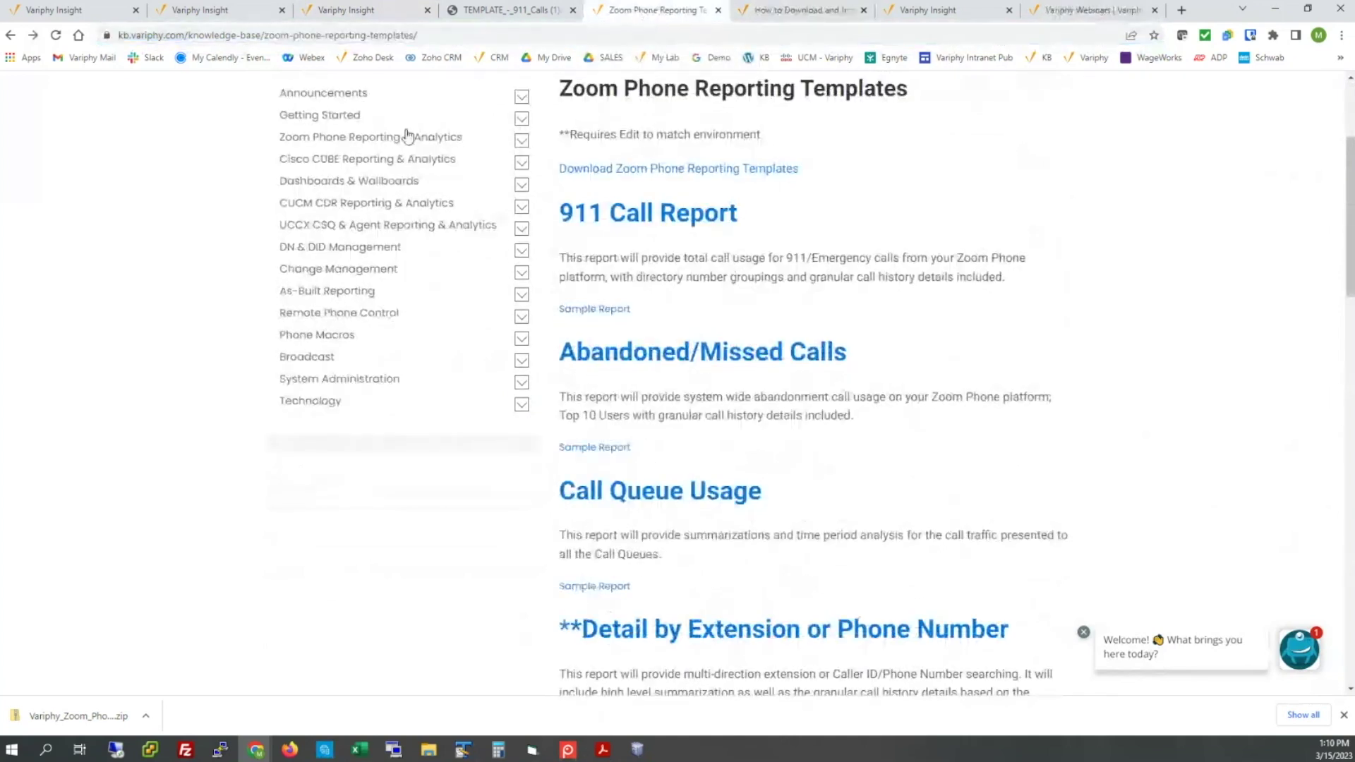
- Check the upcoming live webinars page and switch to the Variphy Insight dashboard
click(371, 11)
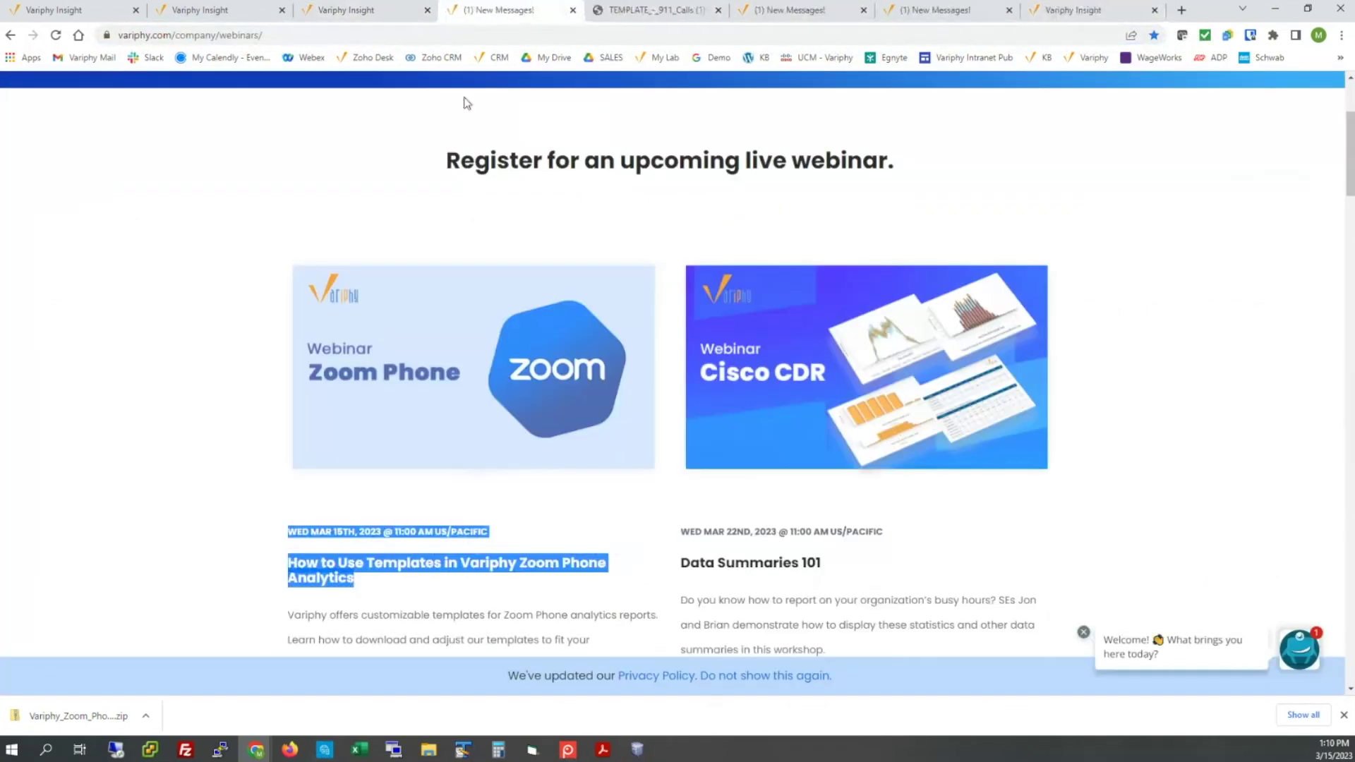
scroll(463, 102, up, 4)
click(1085, 13)
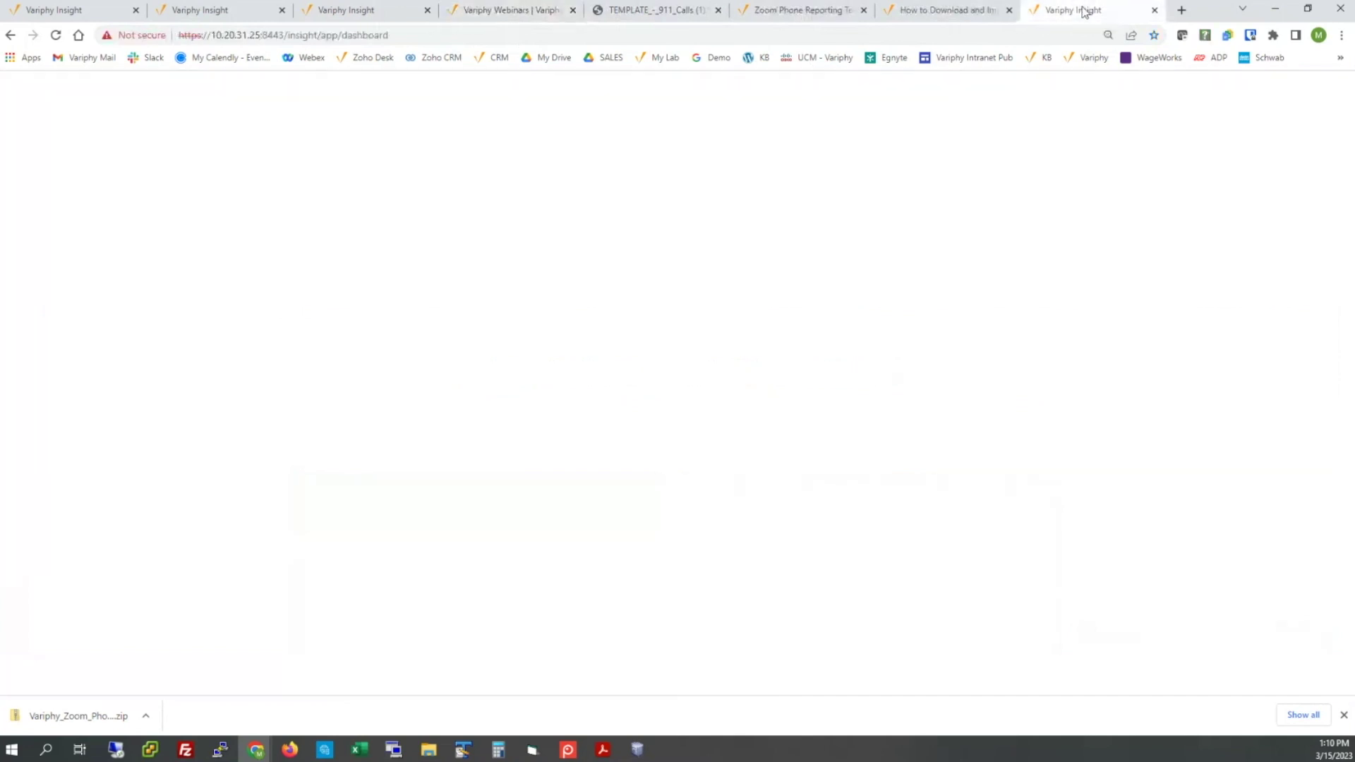
- Open the Zoom call history search in Call Analytics Reporting and set the Caller Number criterion to starts with X
drag(1085, 13, 494, 11)
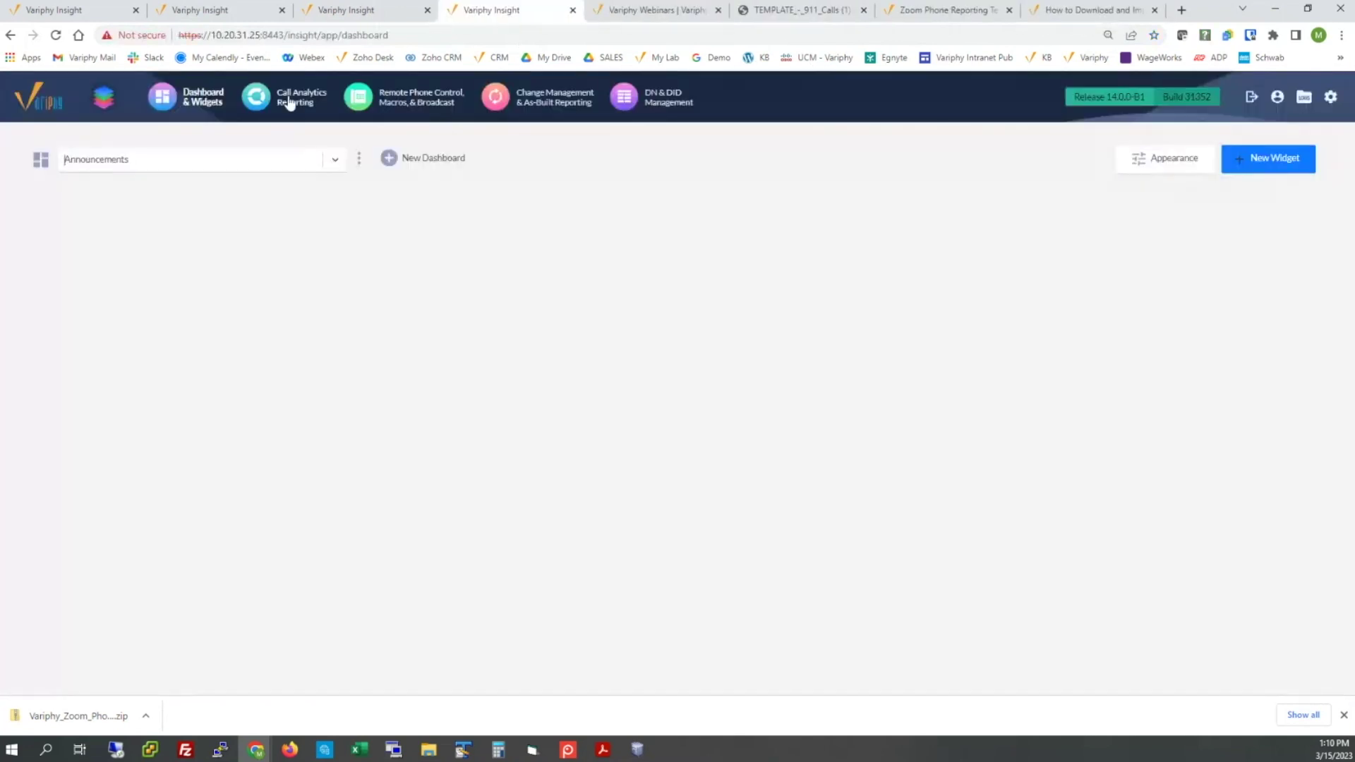
click(289, 104)
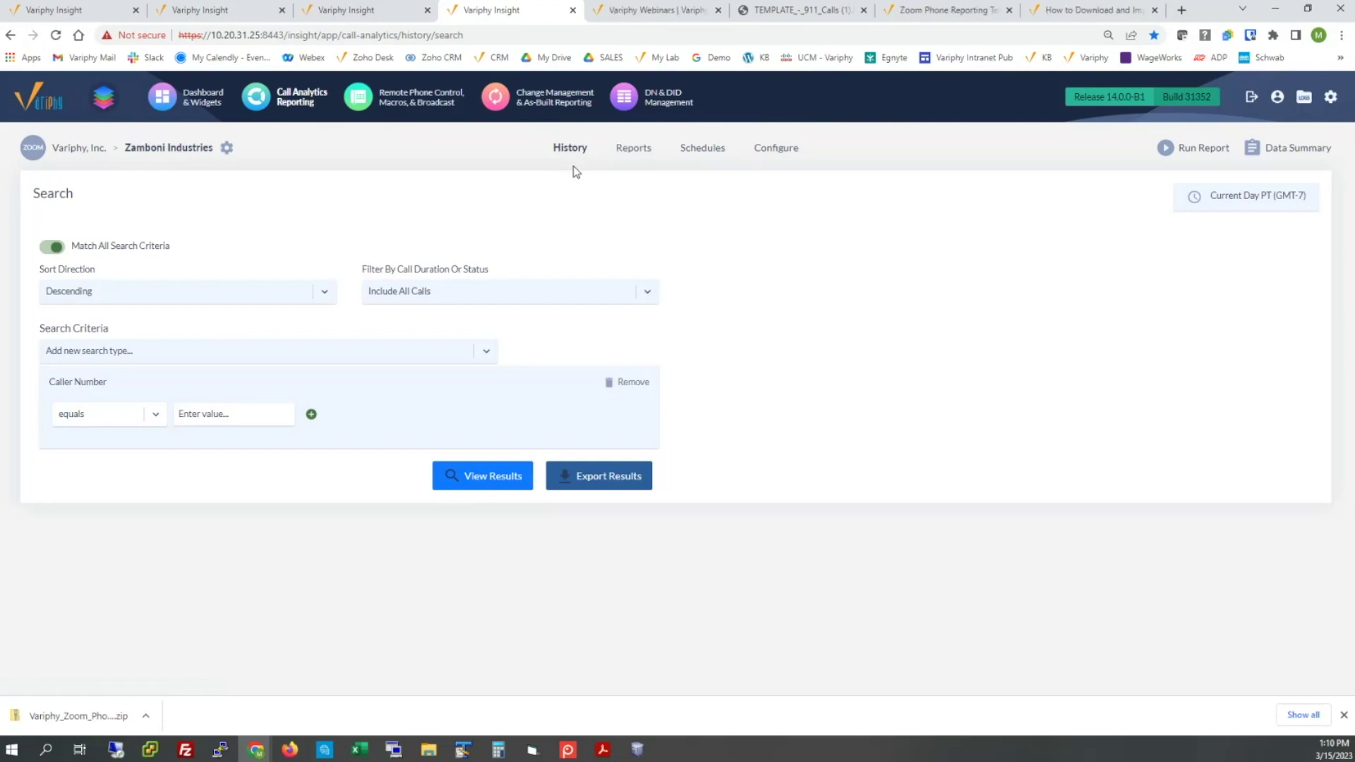
click(267, 415)
click(230, 448)
click(154, 416)
click(111, 485)
drag(49, 382, 117, 394)
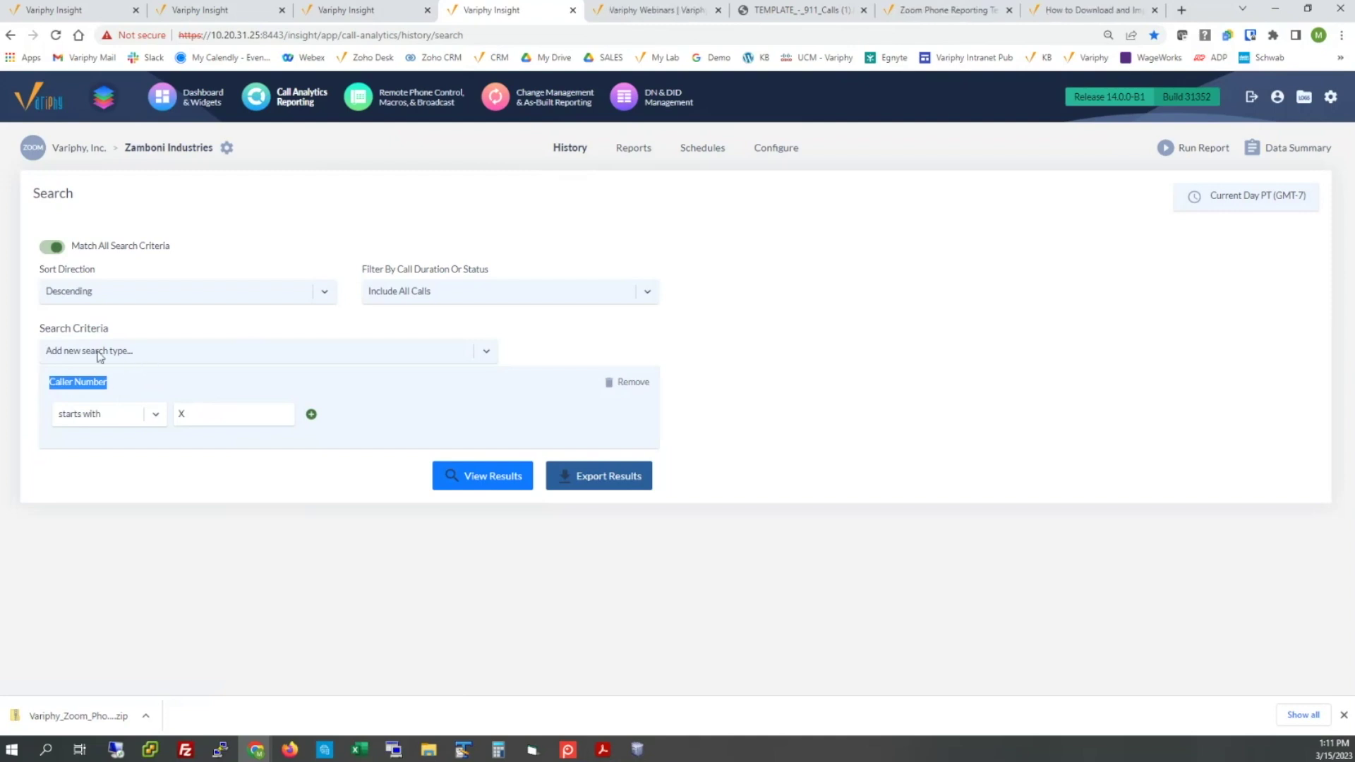
- Review the available search criteria types for the originating party, terminating party, and either party
drag(41, 328, 121, 329)
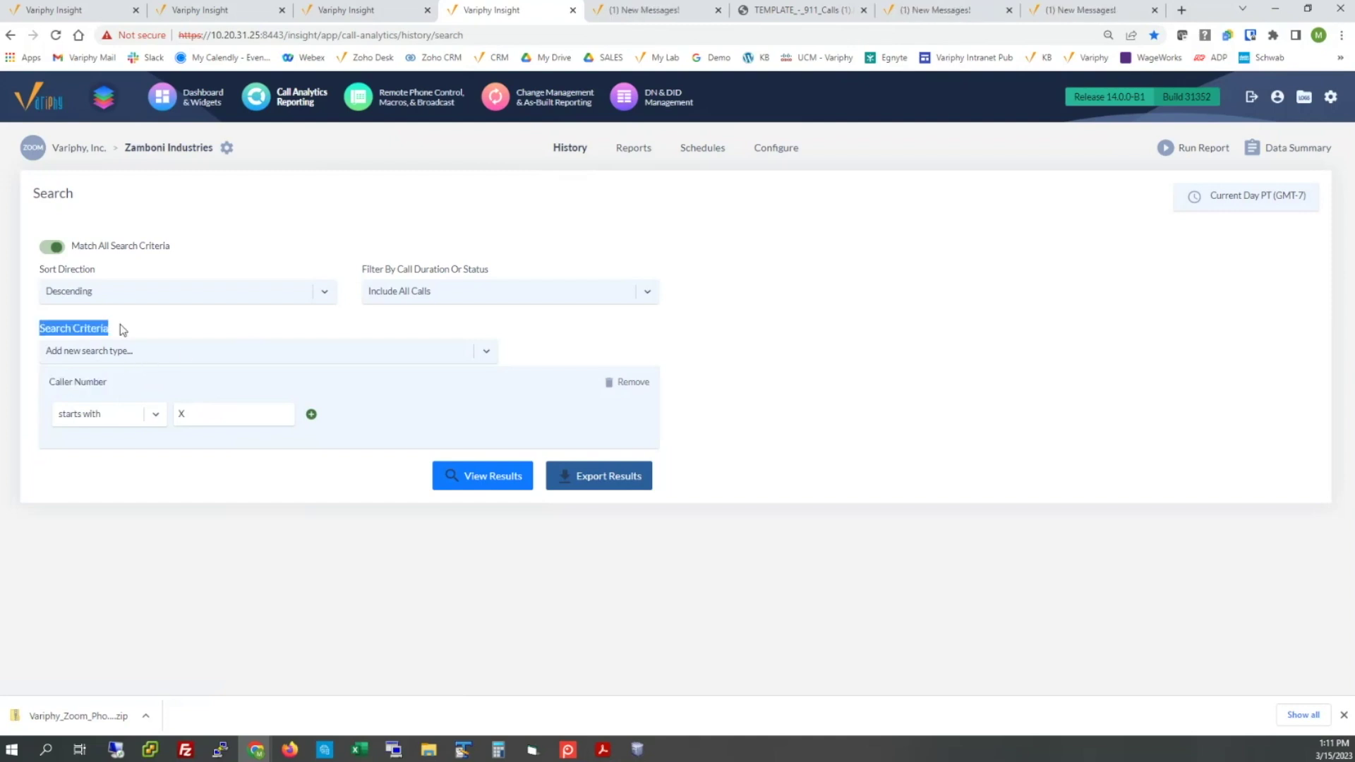
click(211, 360)
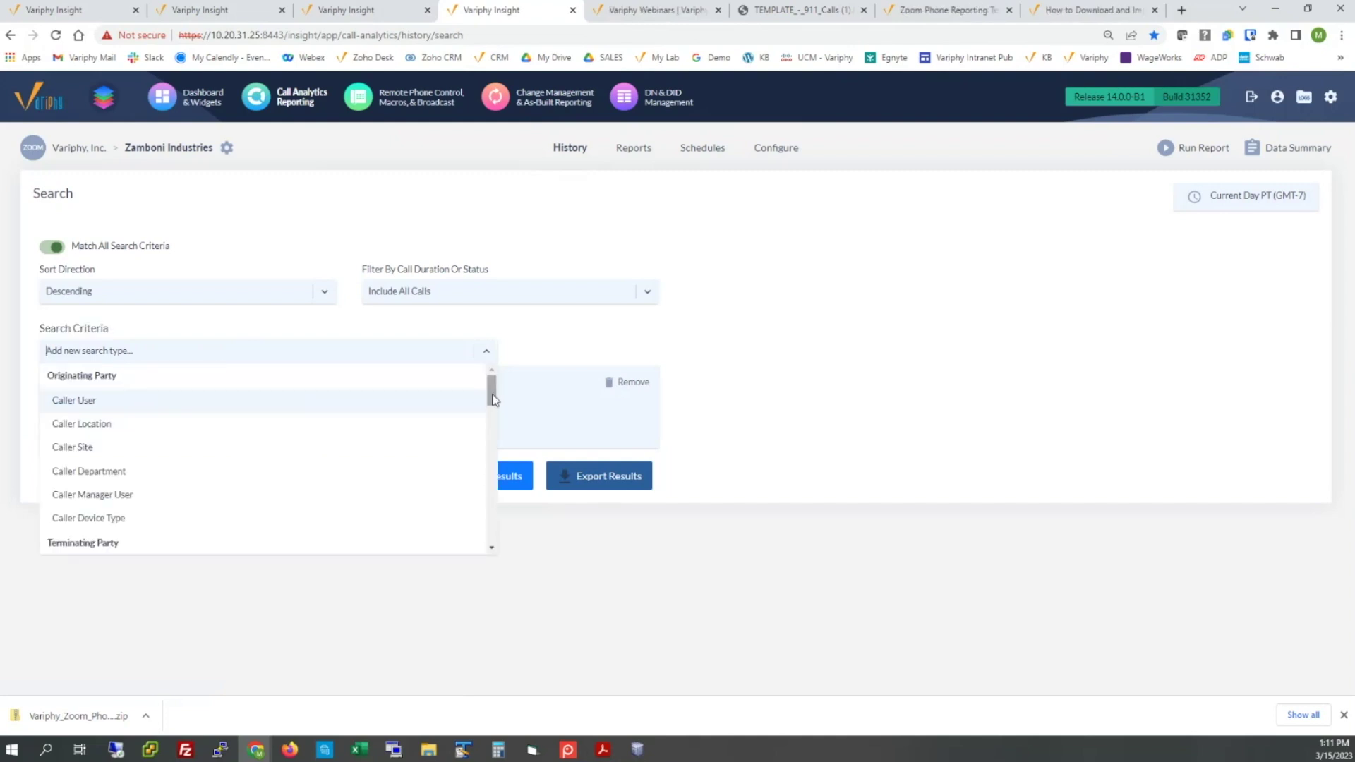
drag(492, 394, 493, 446)
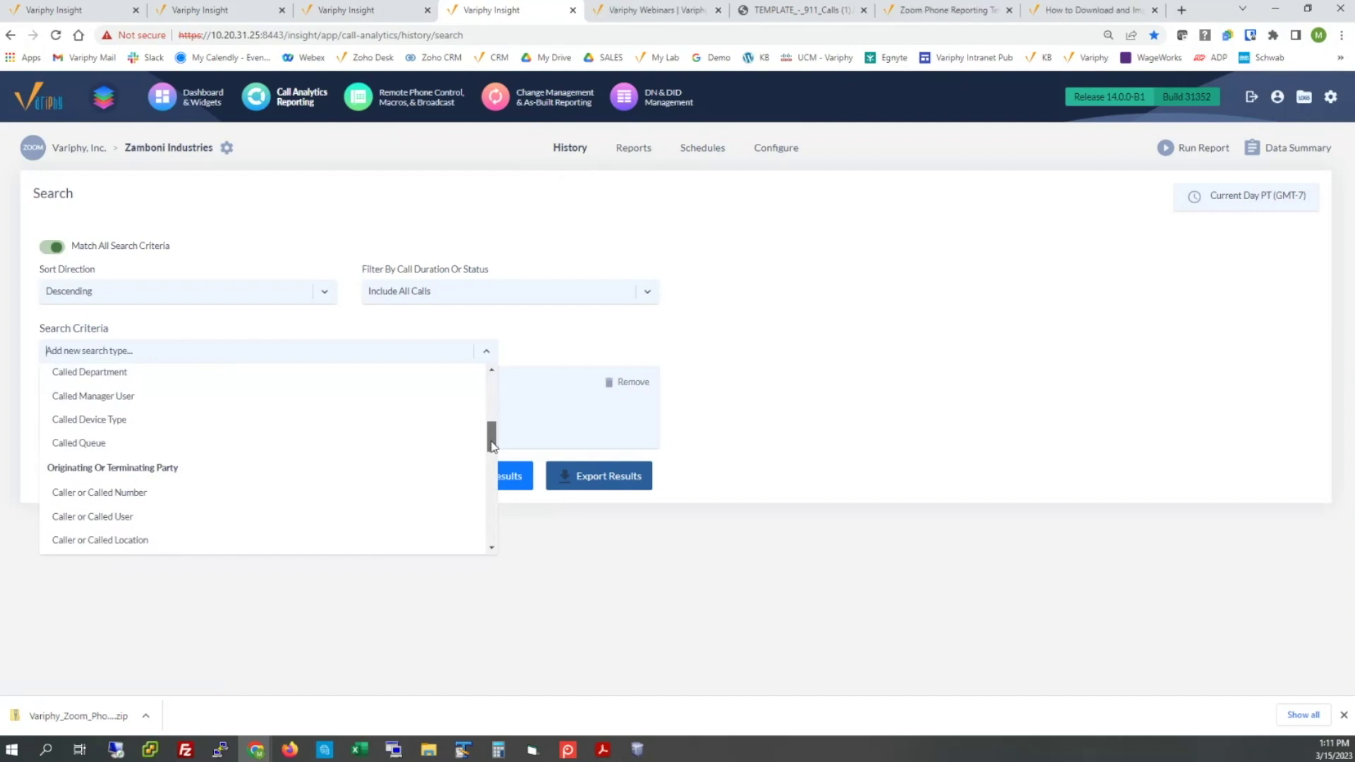
drag(492, 445, 492, 460)
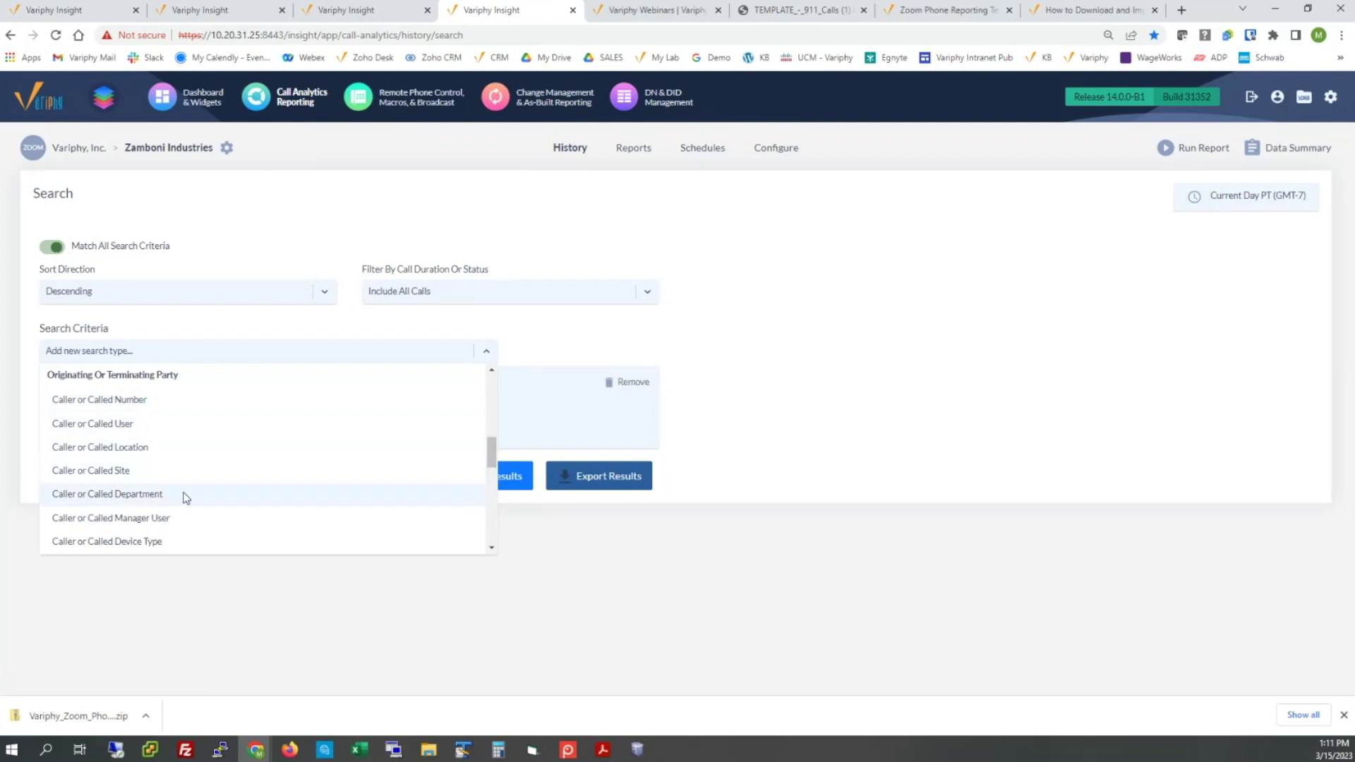
click(563, 350)
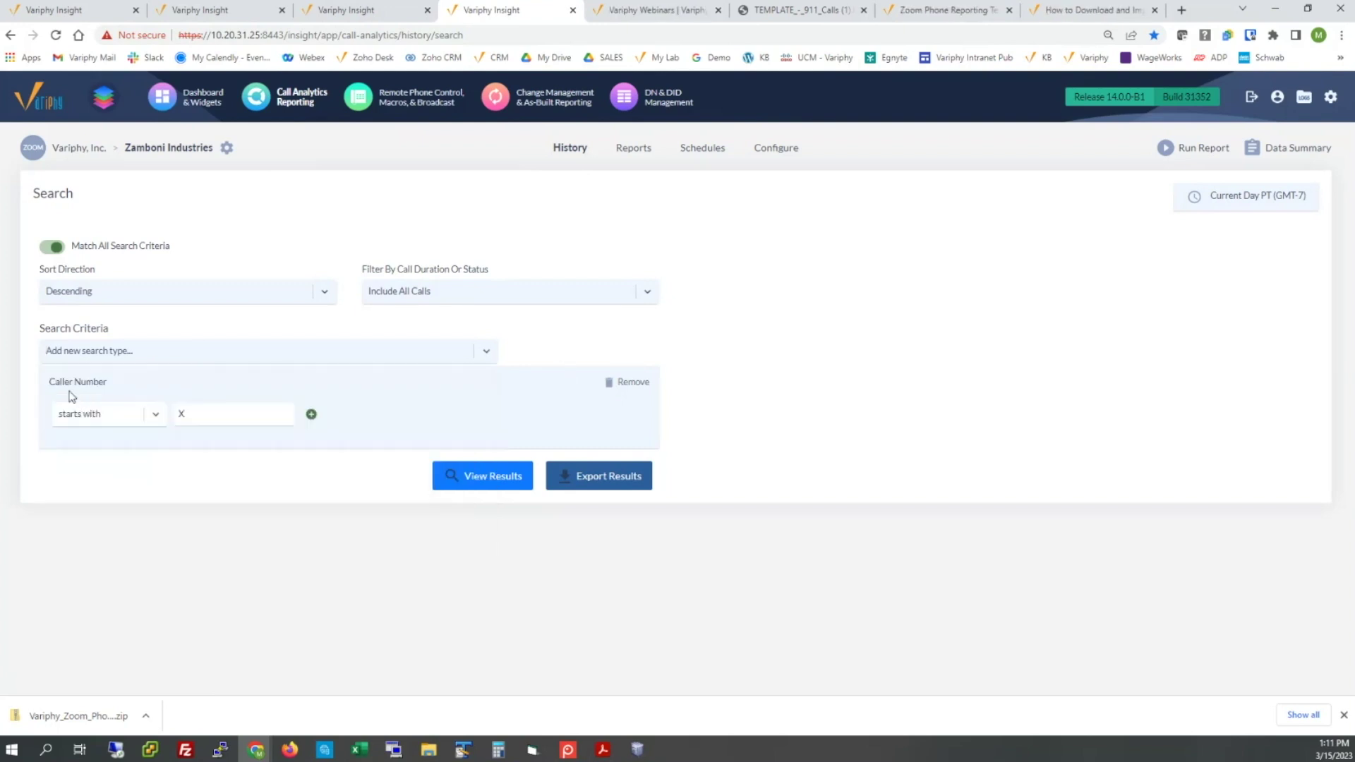
- Check the comparison operators for Caller Number and run the call history search to examine its result columns
drag(49, 383, 109, 389)
click(121, 419)
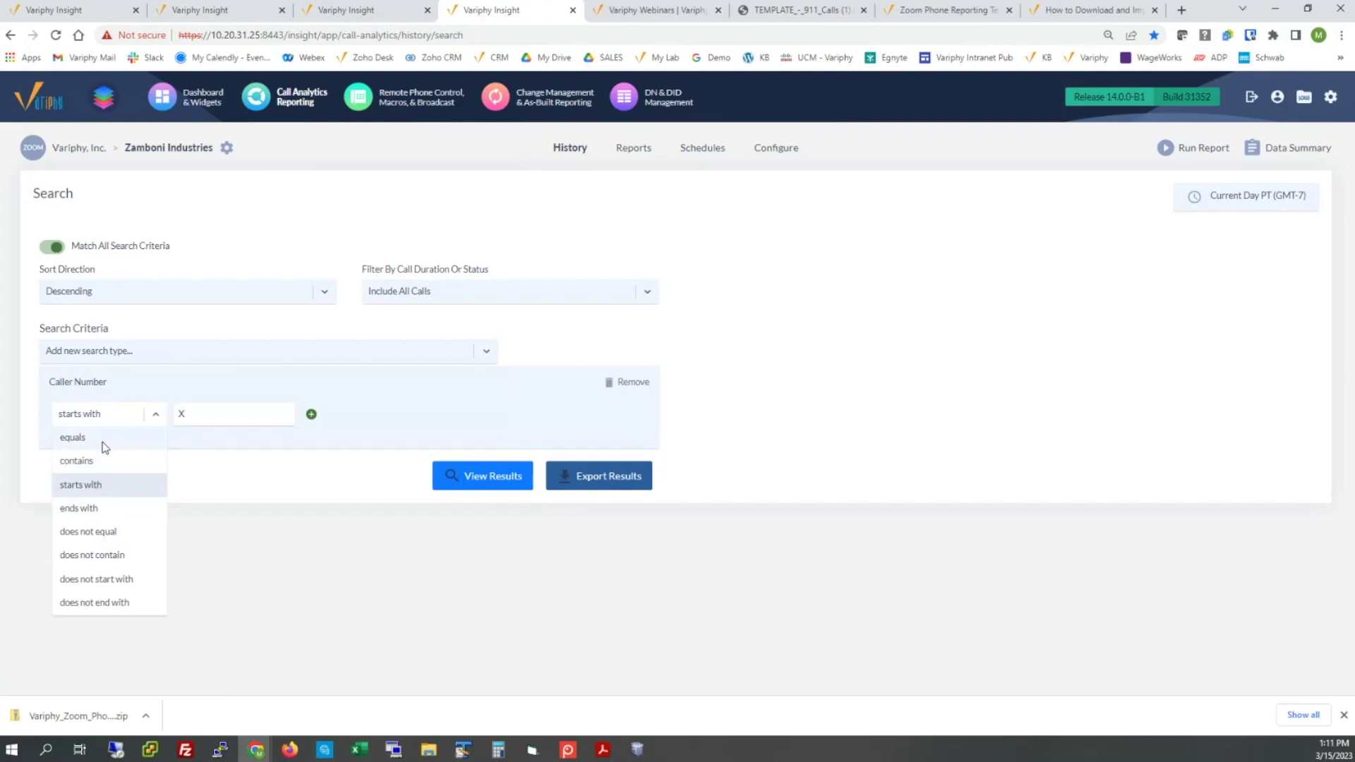
click(182, 415)
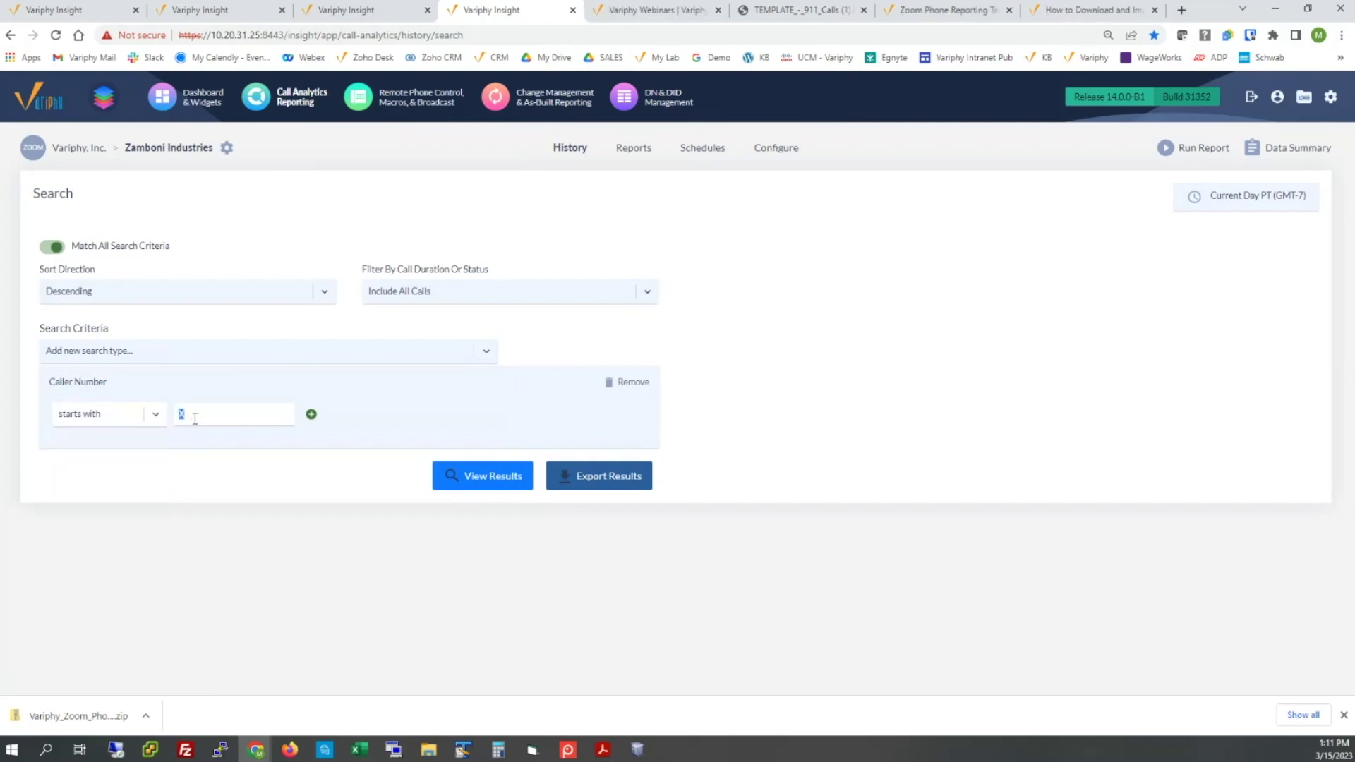
click(493, 470)
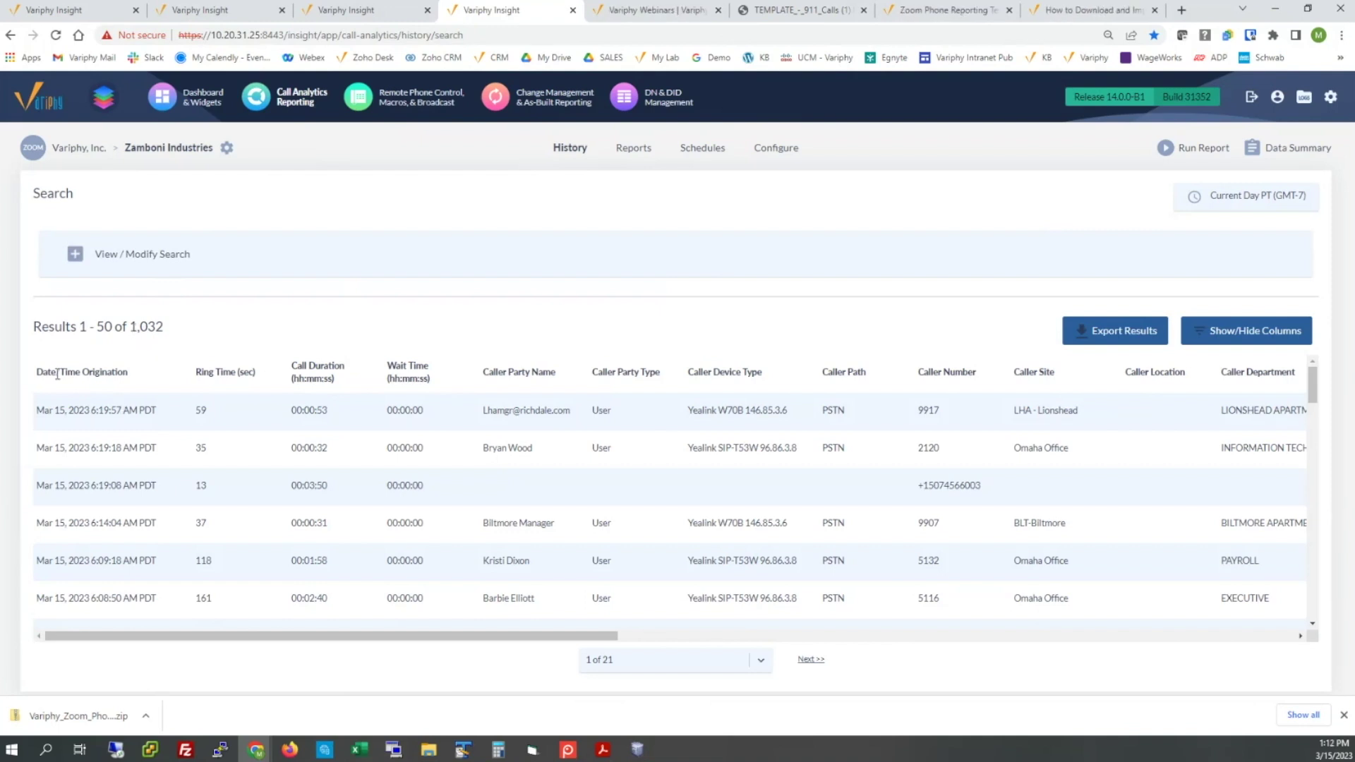
drag(57, 372, 1290, 374)
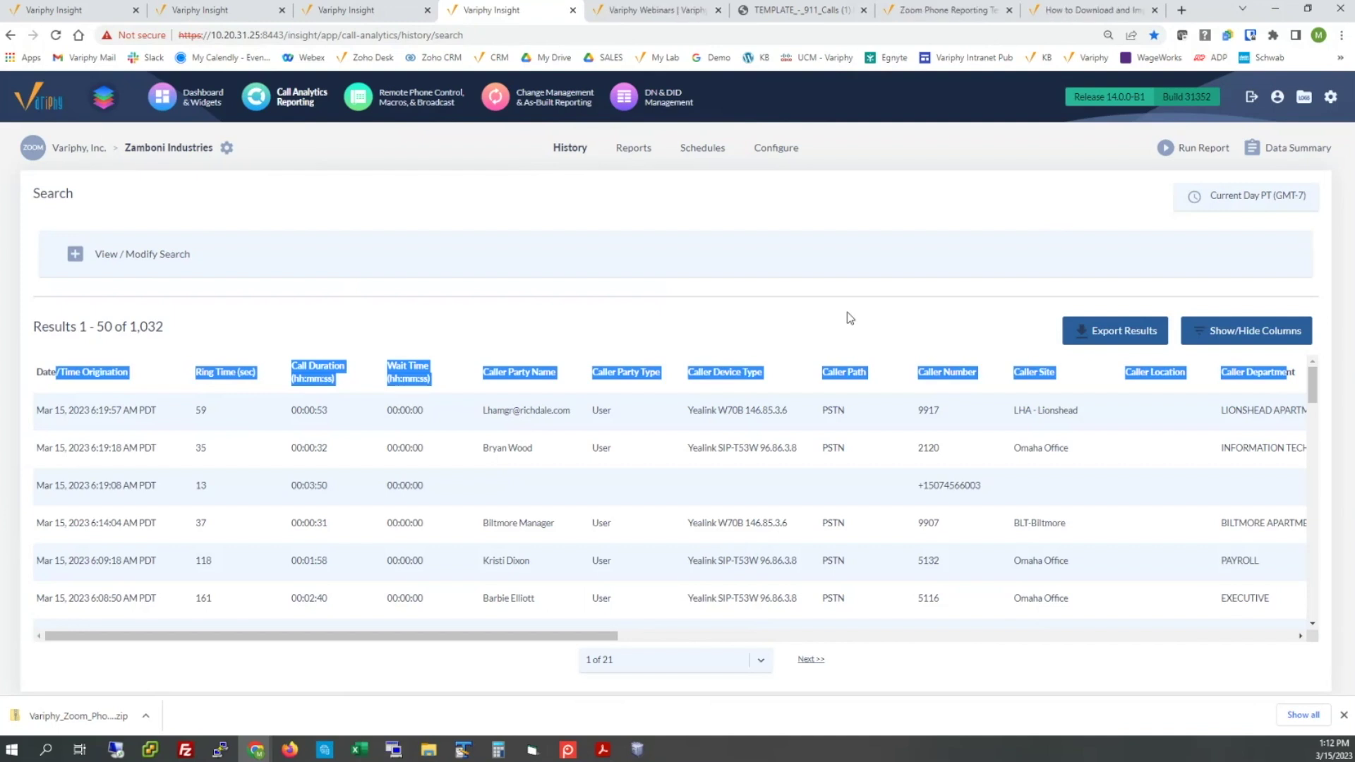
- Review the call history export settings, turn off Show Call History Record Details, and cancel the export
click(1092, 328)
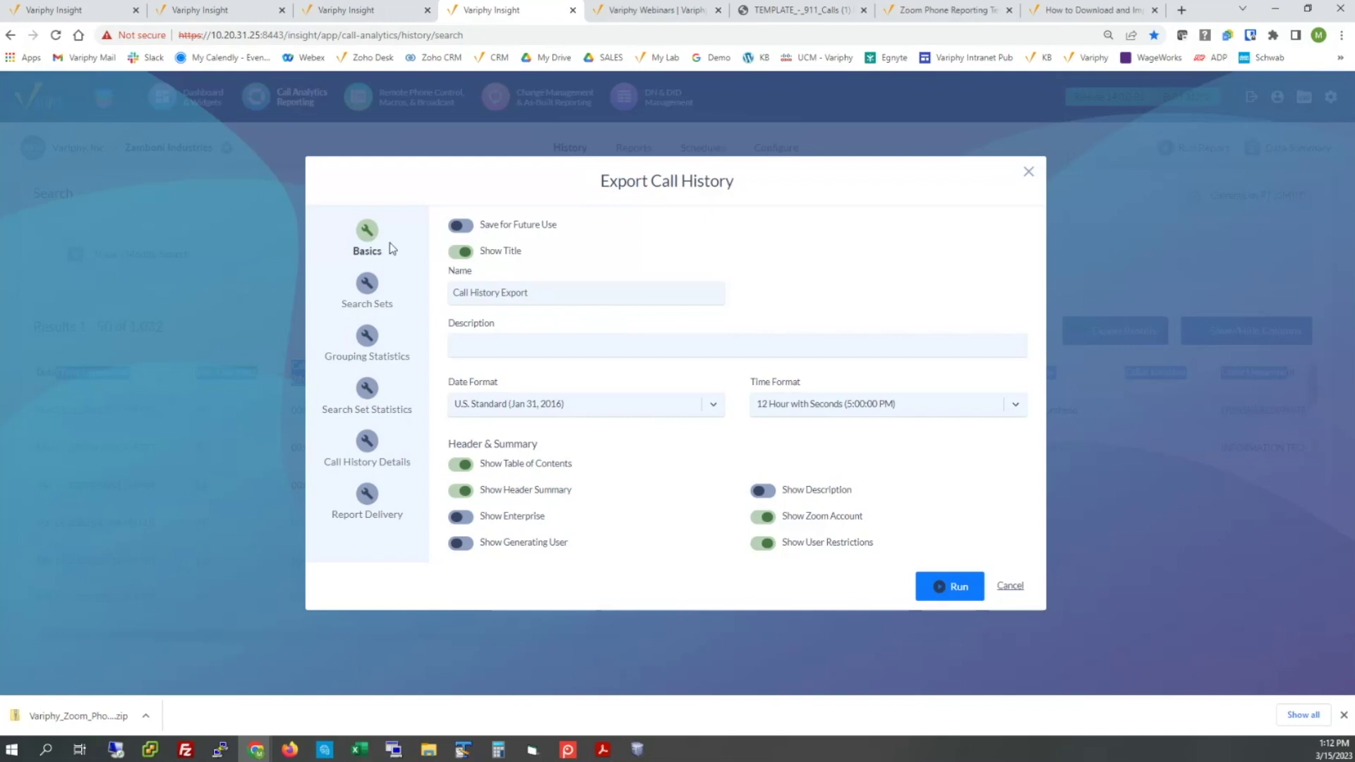
click(367, 442)
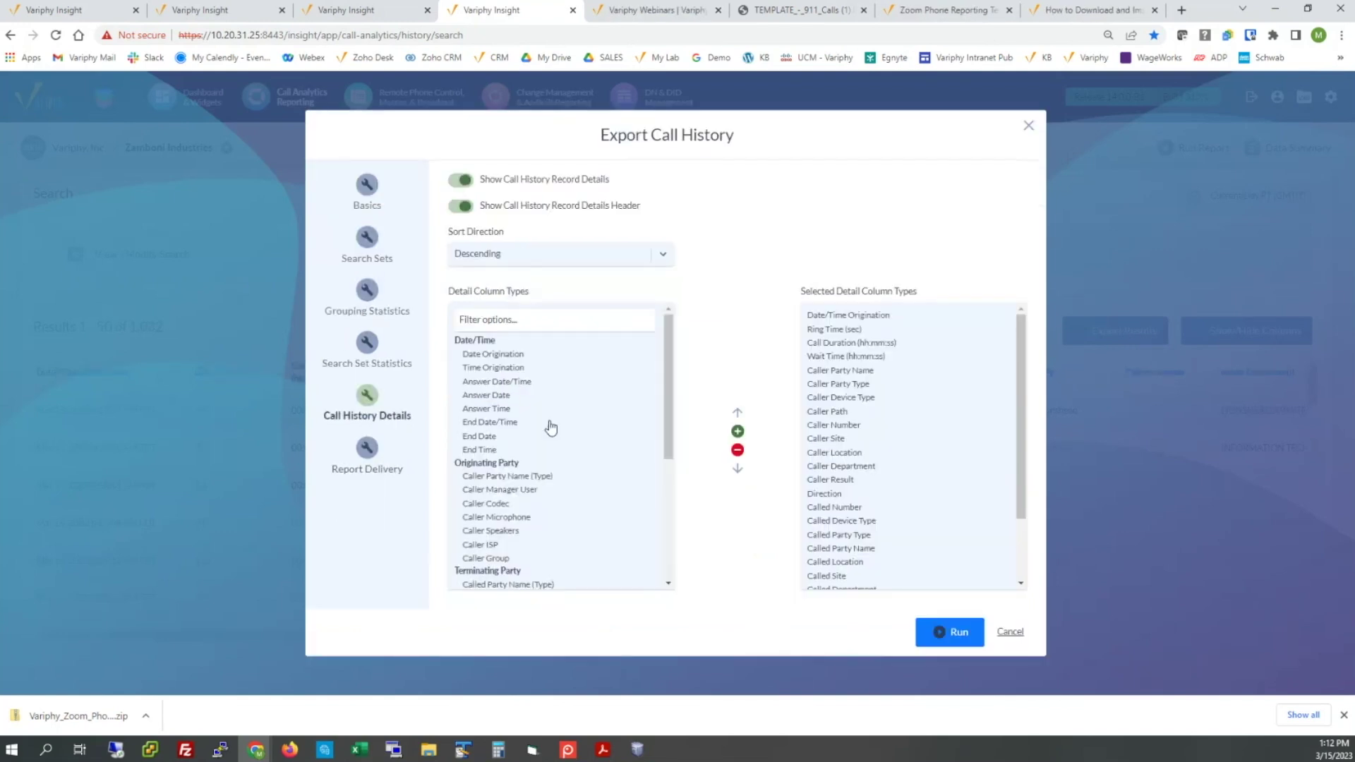
click(459, 179)
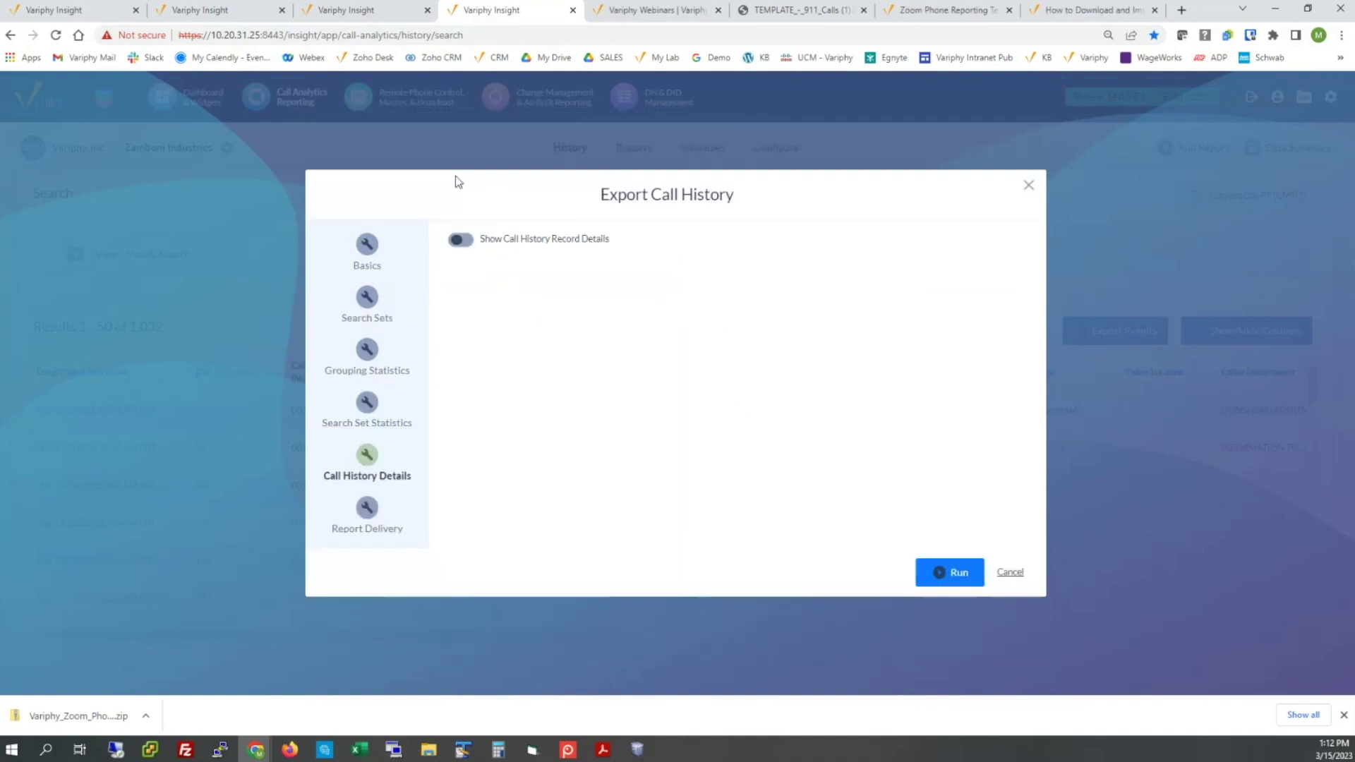
click(1011, 573)
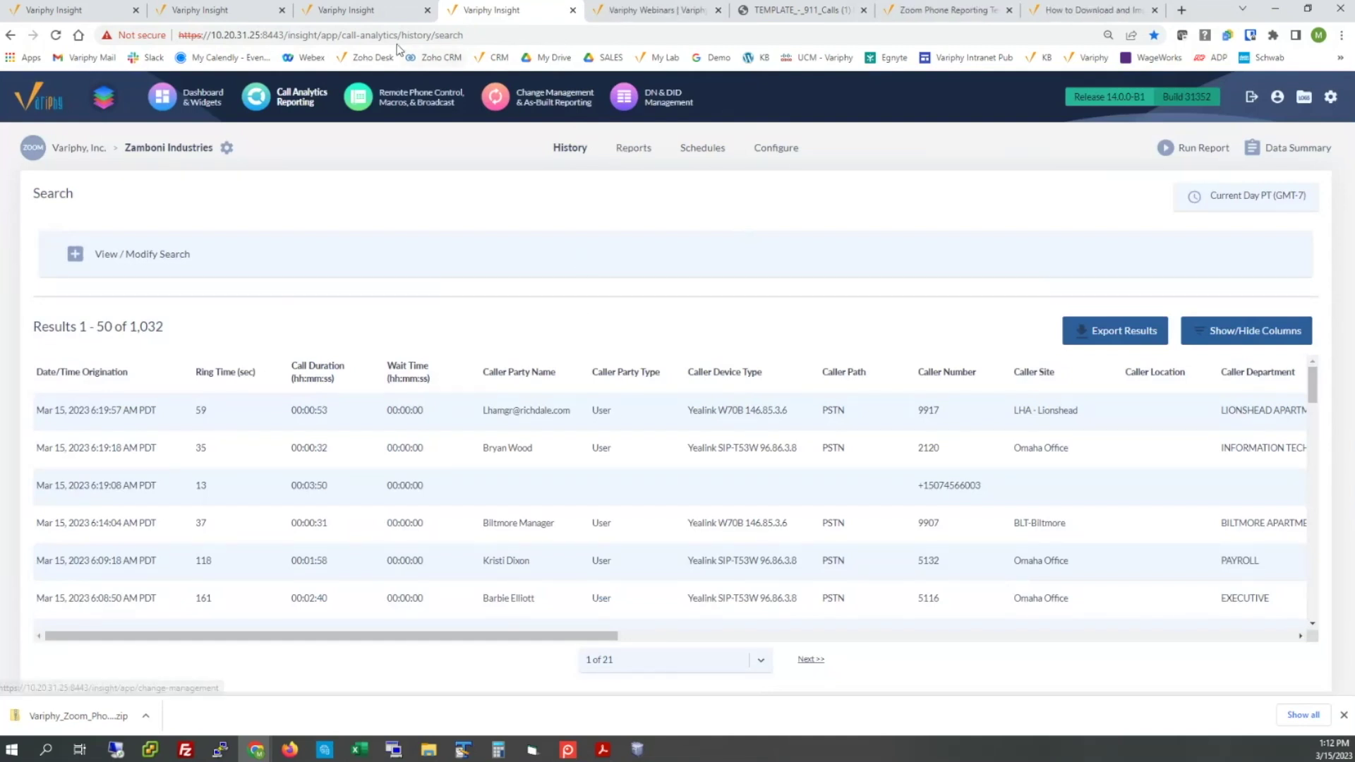
- Copy the TEMPLATE - 911 Calls report and enable Show Total Call Statistic Data Tables in its search set statistics
click(361, 14)
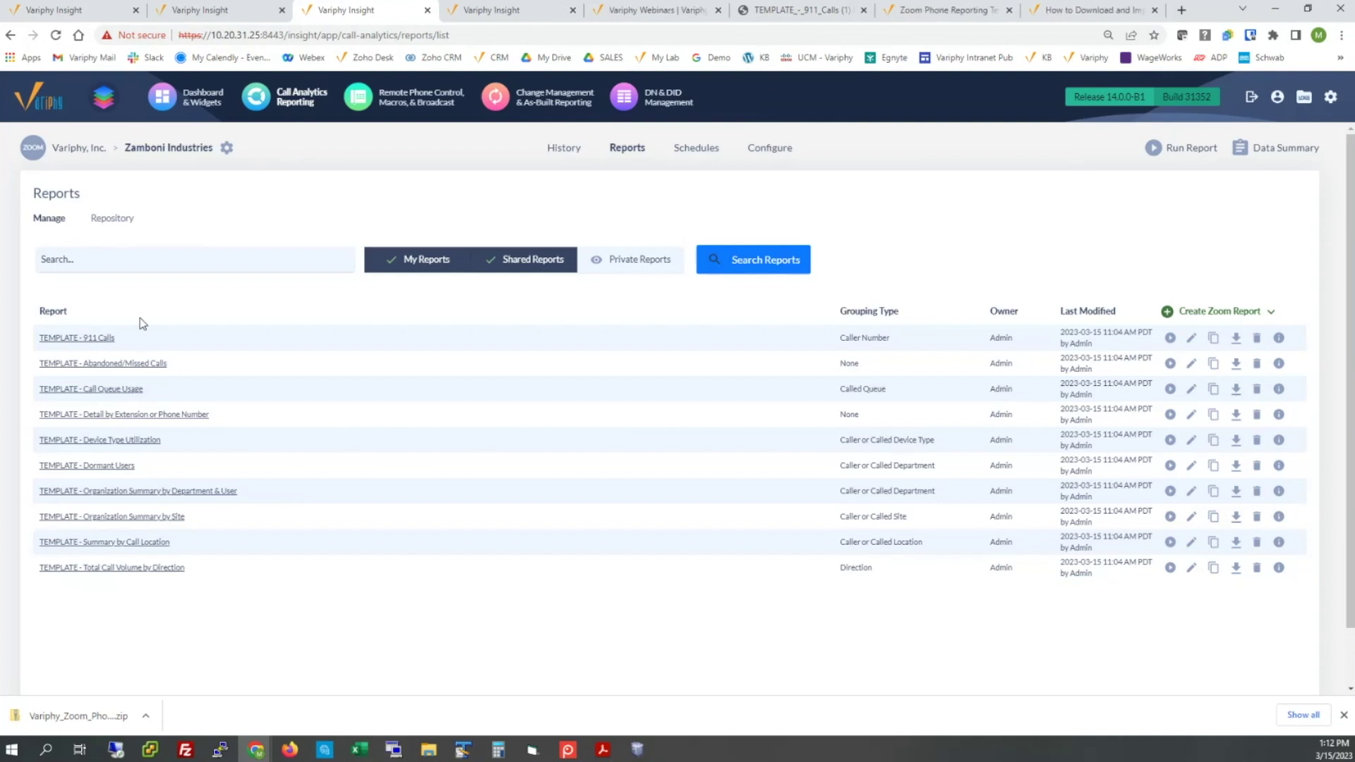
click(1215, 342)
click(1213, 338)
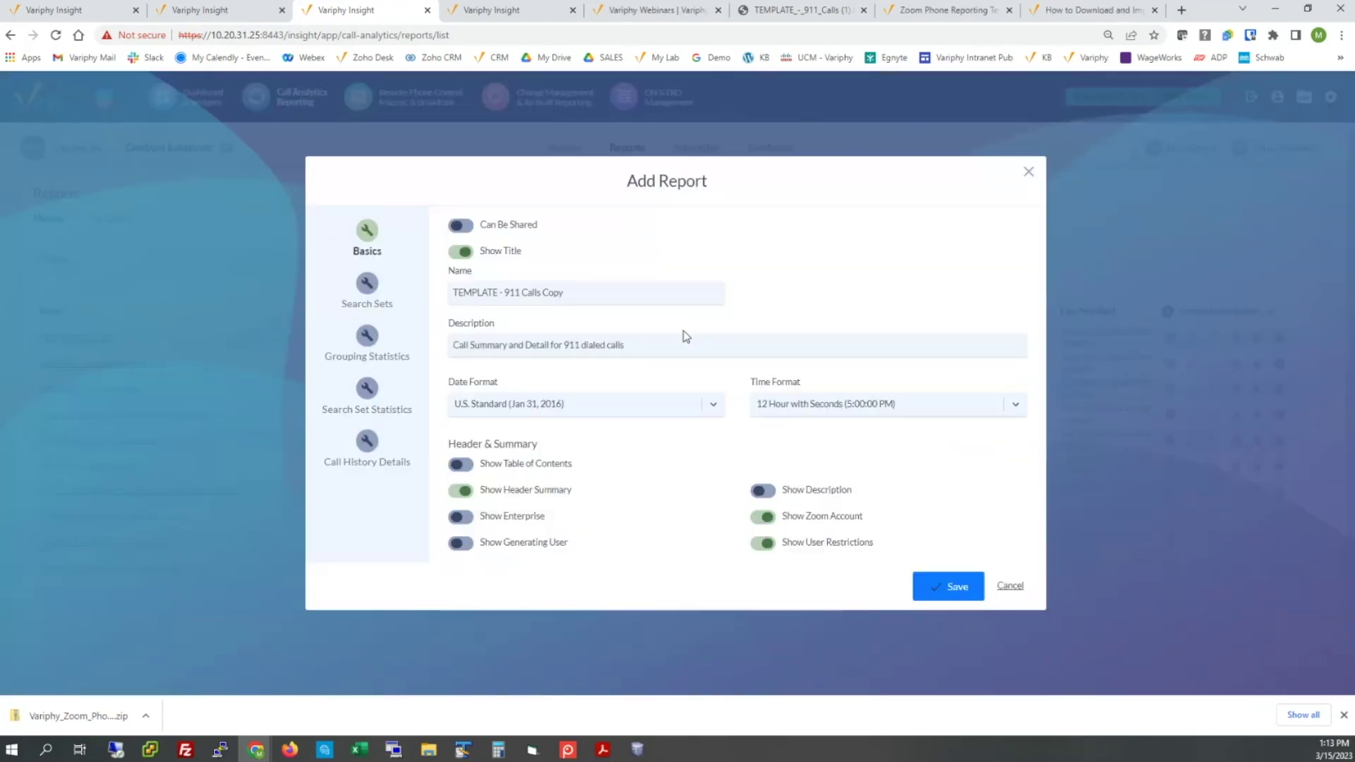
click(367, 388)
scroll(564, 459, down, 3)
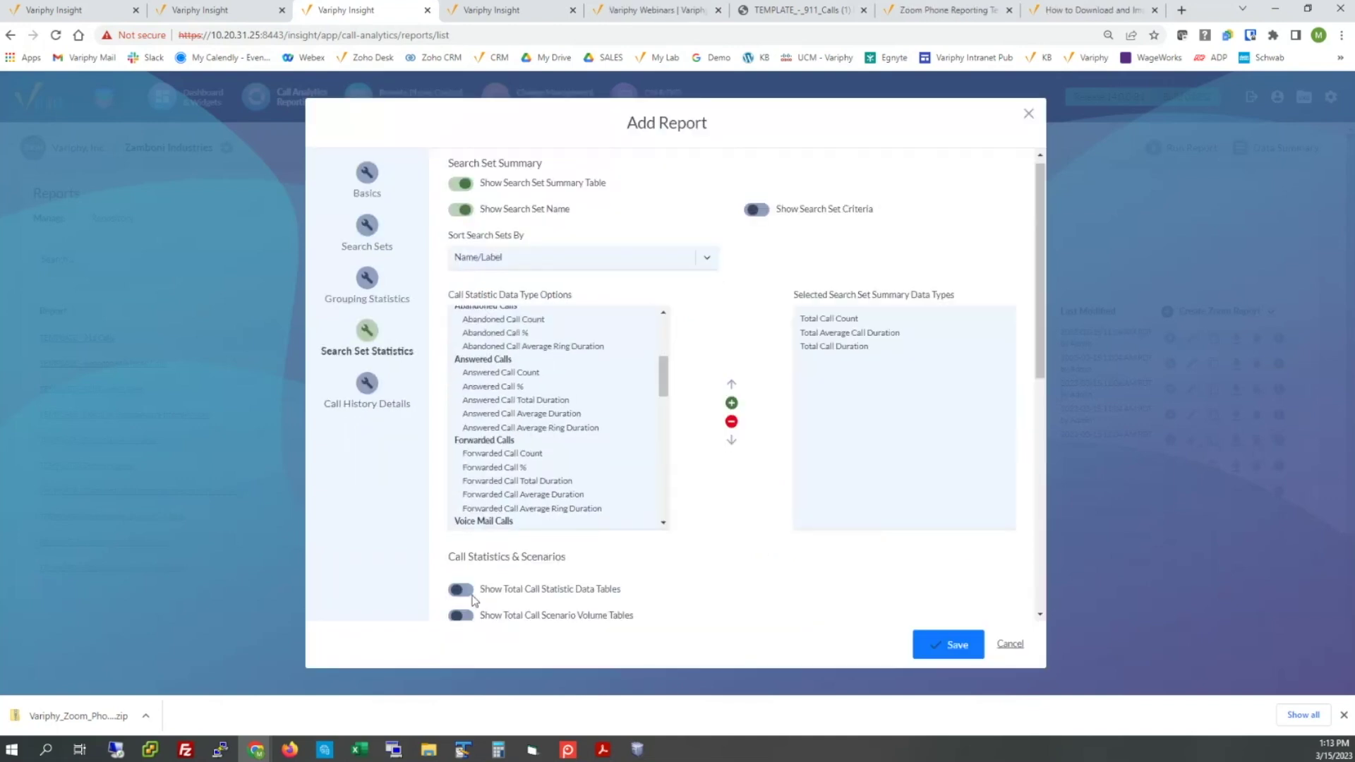
click(462, 590)
scroll(437, 550, down, 1)
scroll(437, 550, down, 3)
- Rename the copied report to a first name followed by "Test" and save it
click(370, 184)
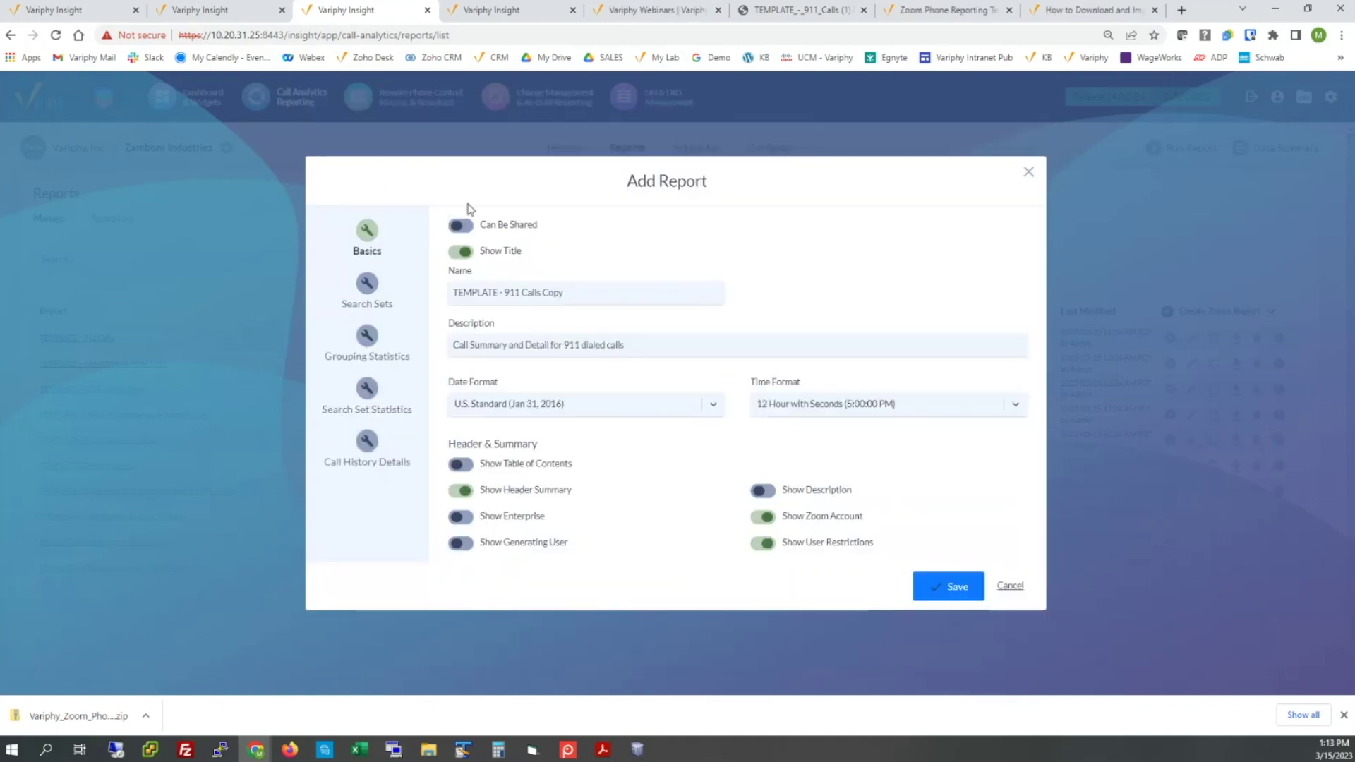
drag(541, 292, 587, 293)
key(ctrl+a)
text(att)
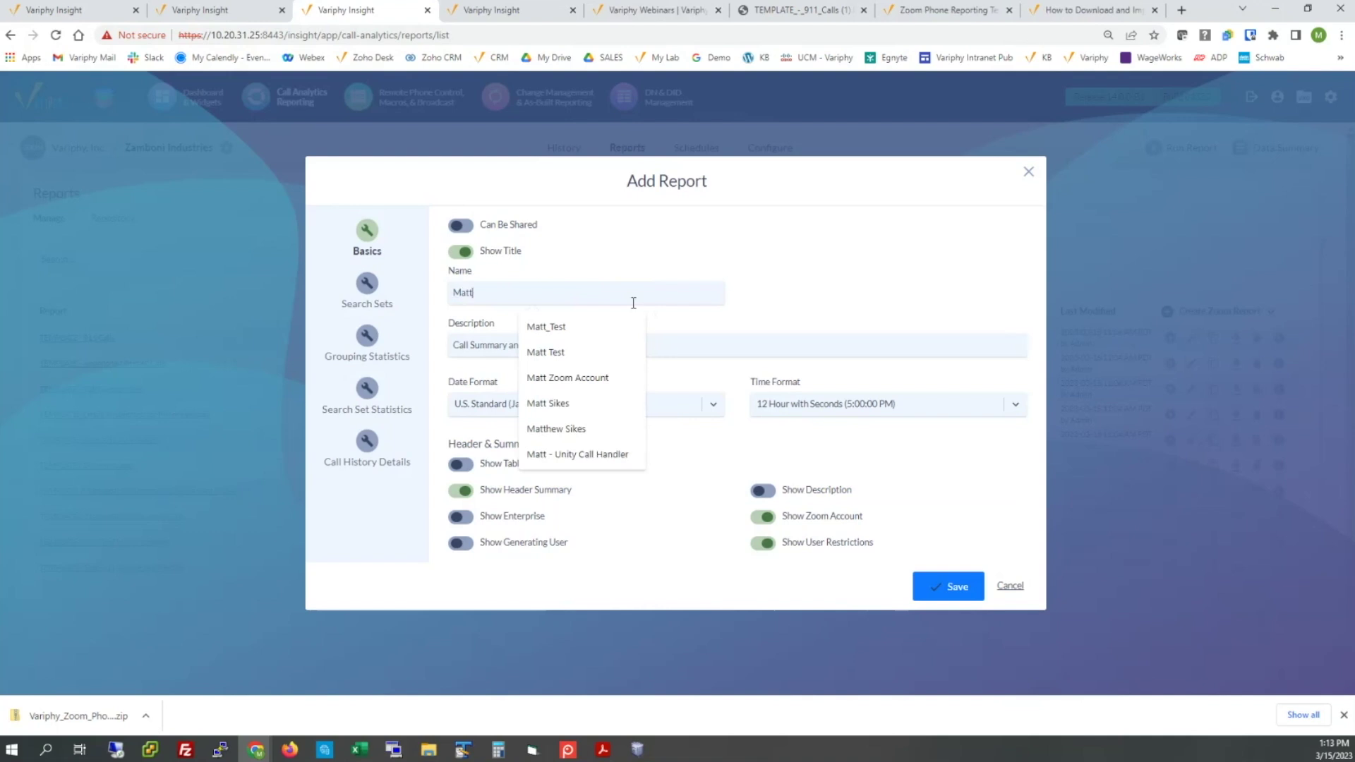
text( Test)
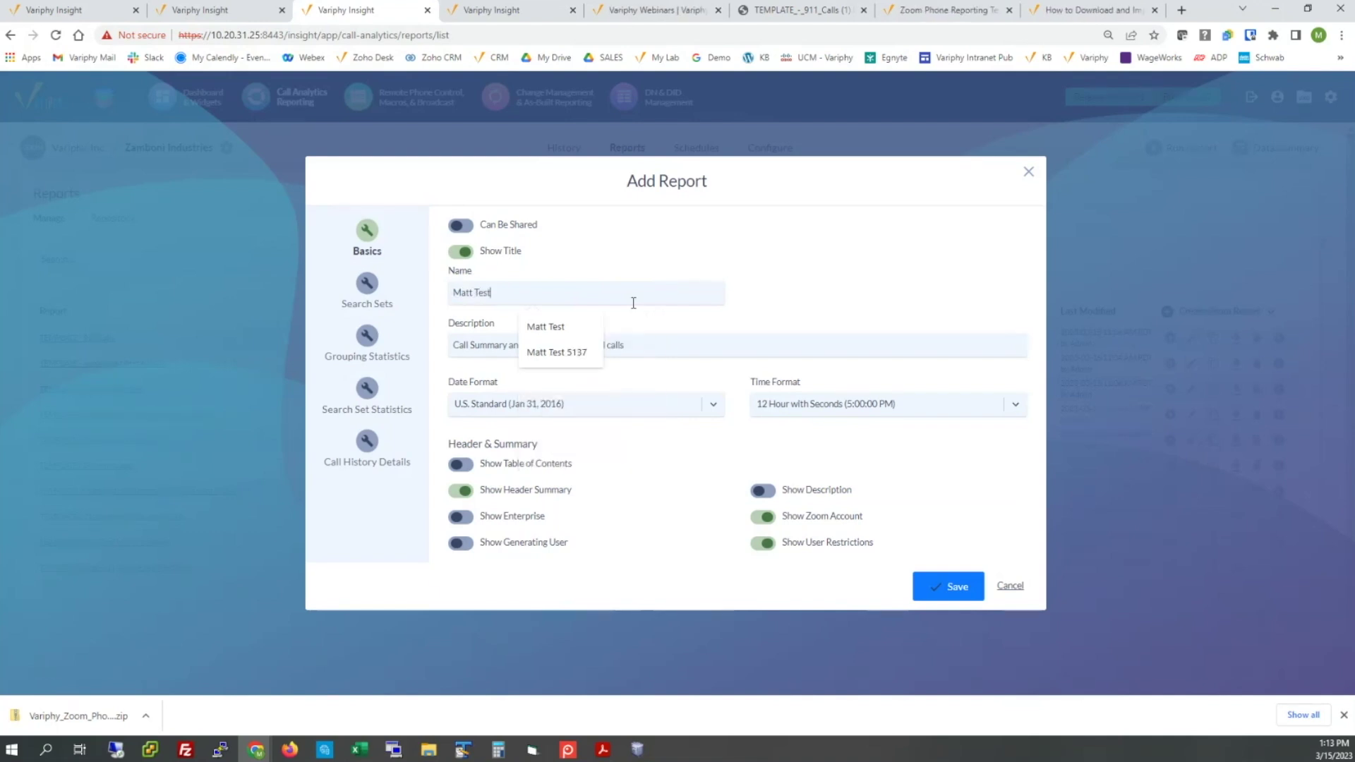
click(960, 575)
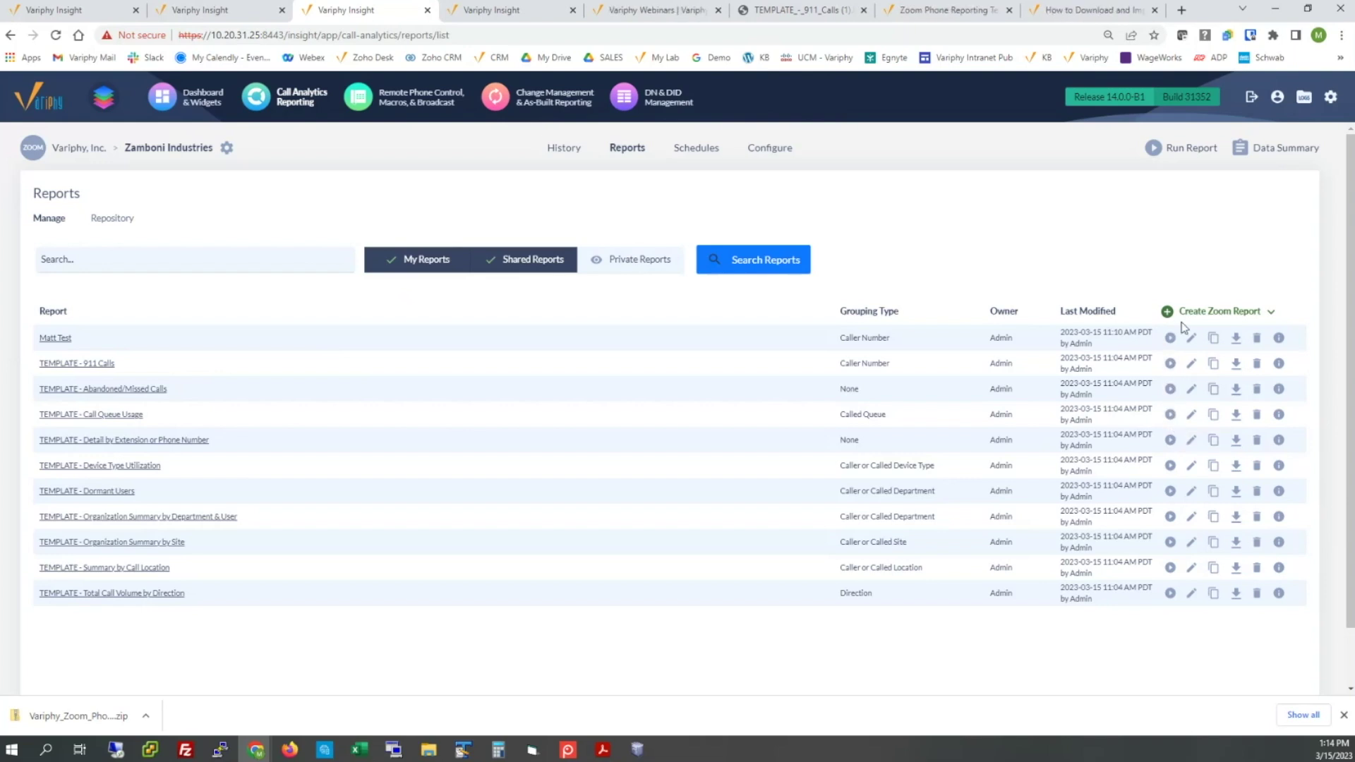
- Check the label set, file output format and delivery options for running the new report, and cancel the run
click(1156, 149)
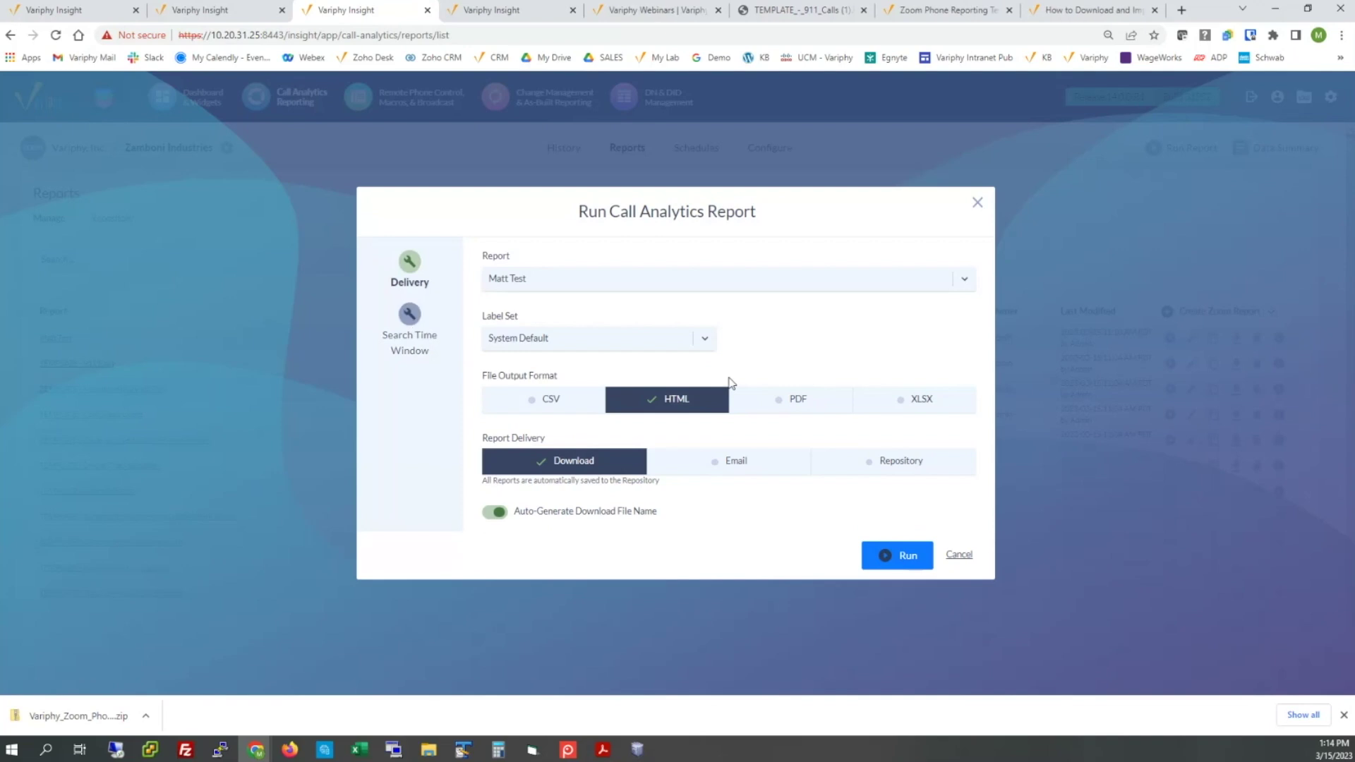
click(959, 554)
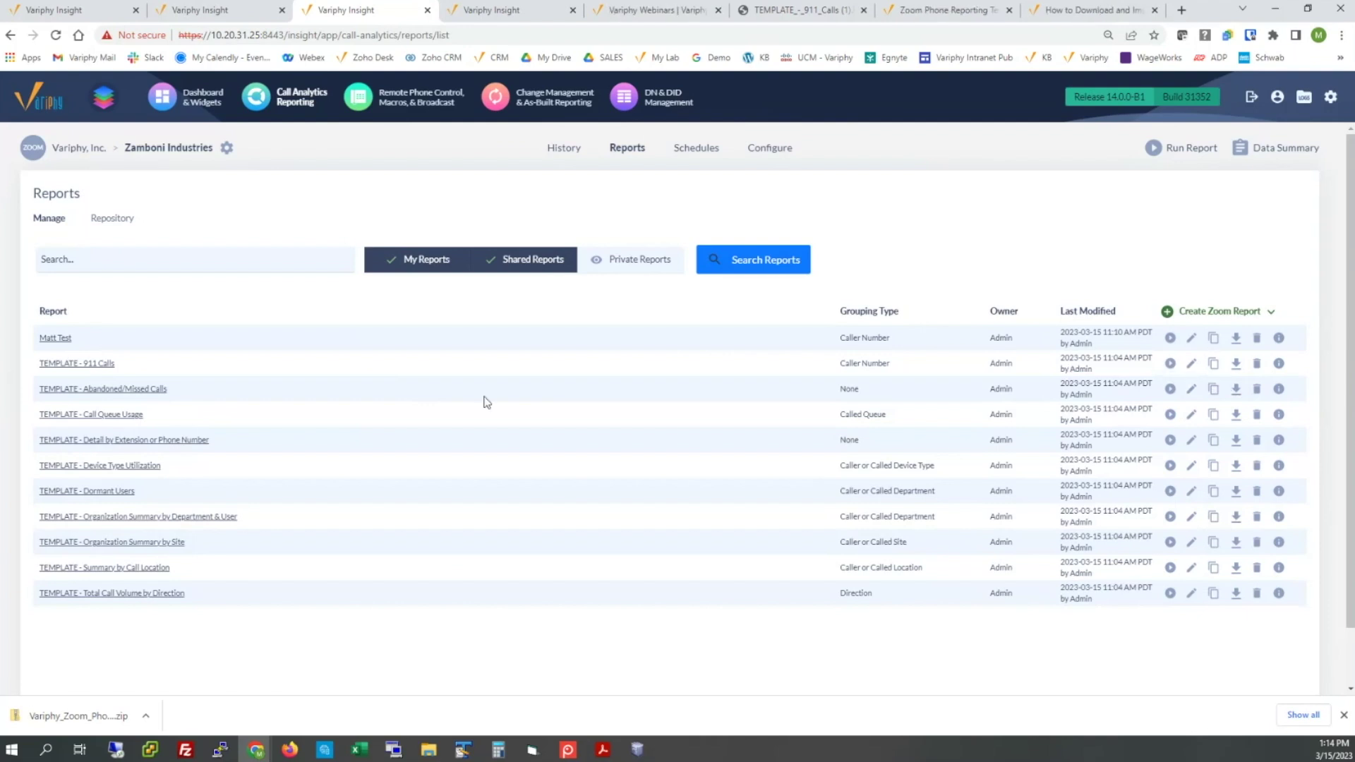
- Switch to Adobe Acrobat Reader and view the TEMPLATE - 911 Calls PDF report enlarged
mouse_move(596, 754)
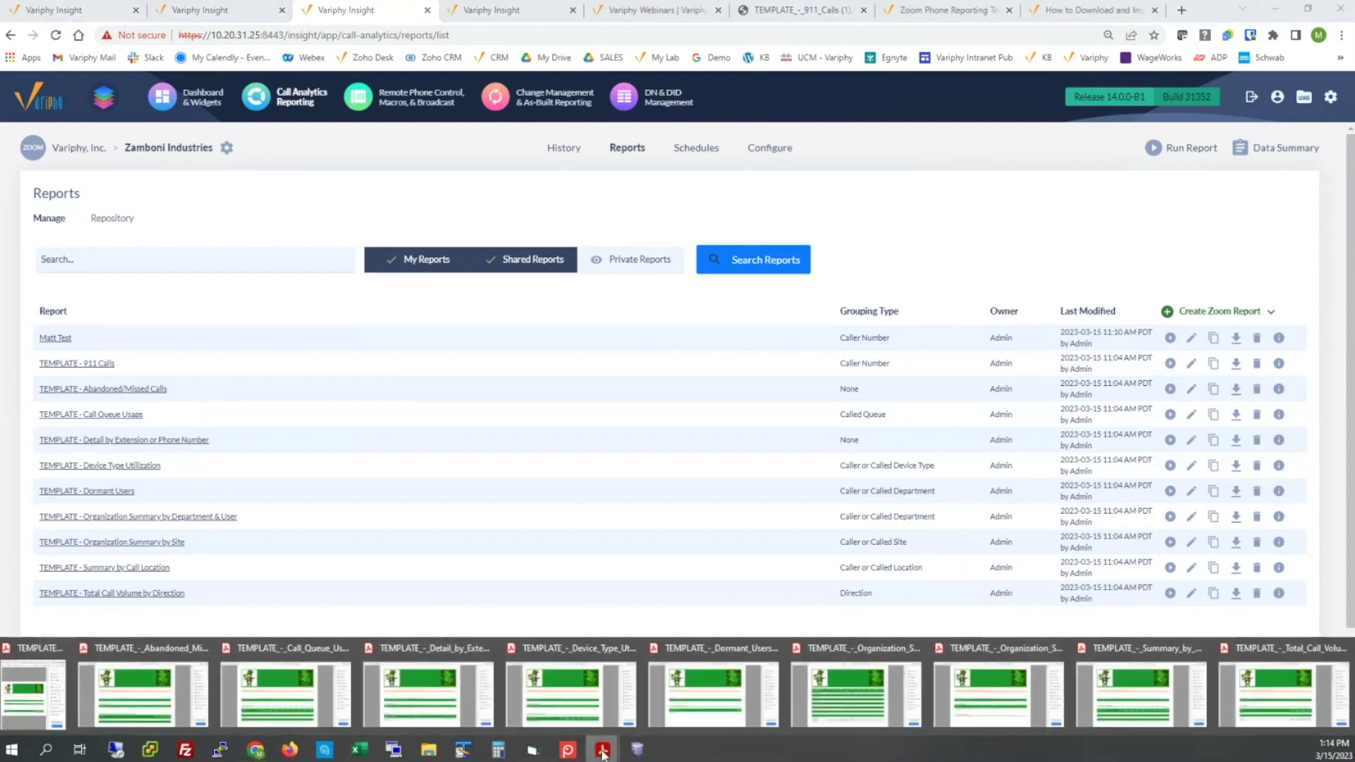
click(58, 675)
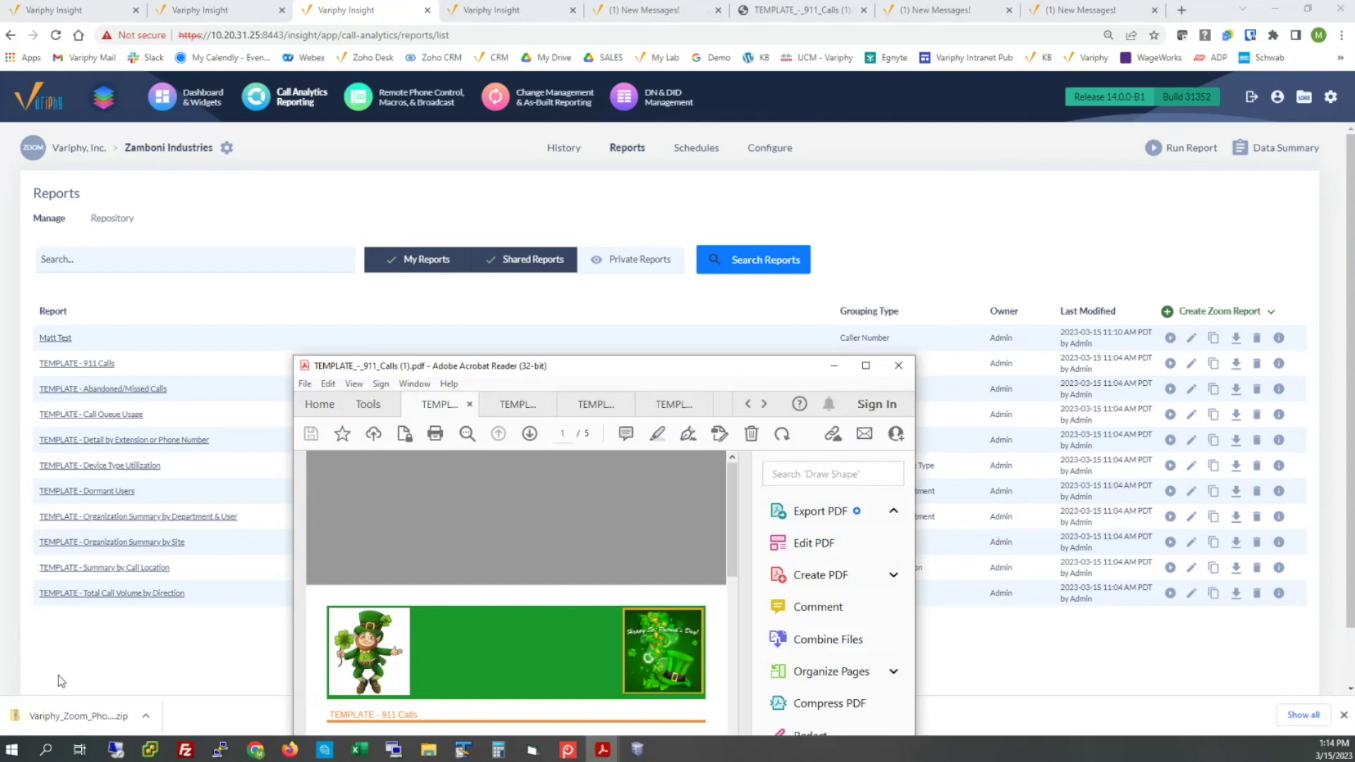
click(866, 366)
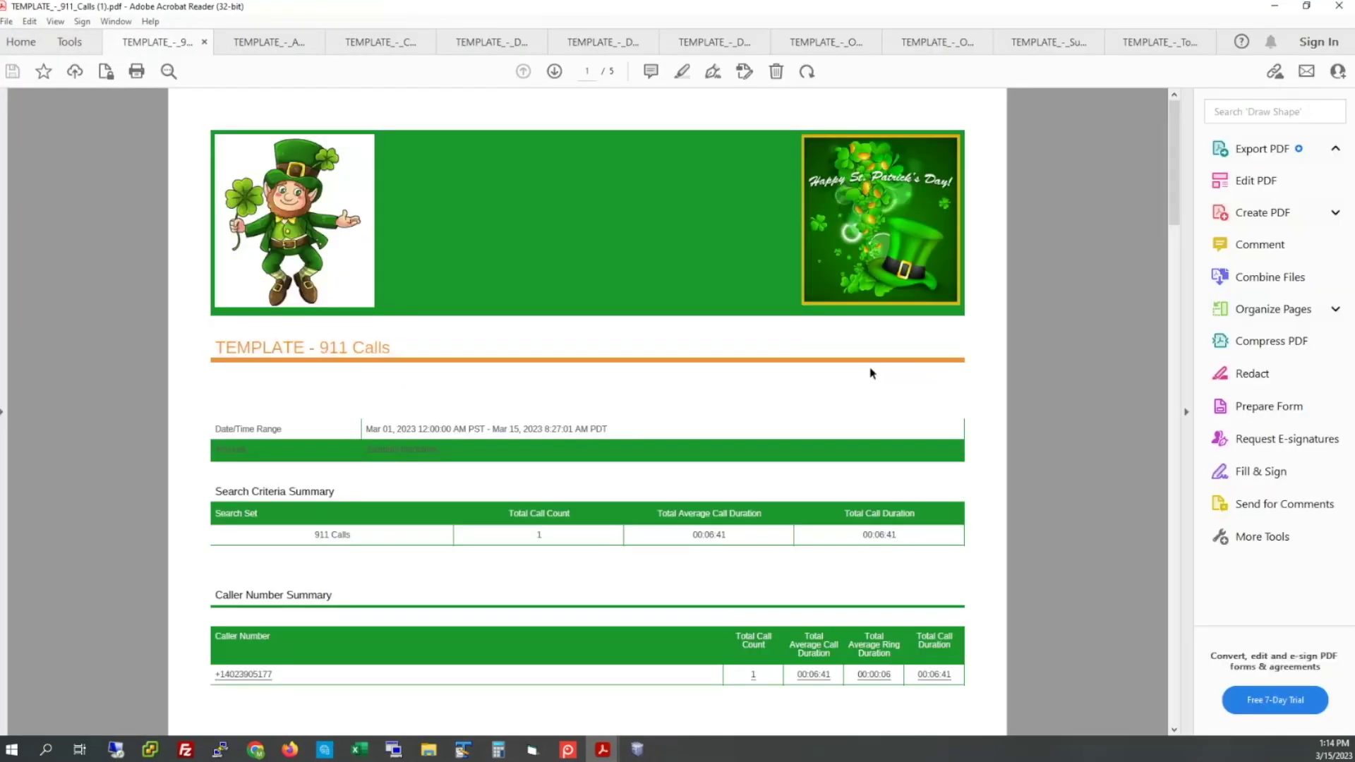
double_click(1152, 9)
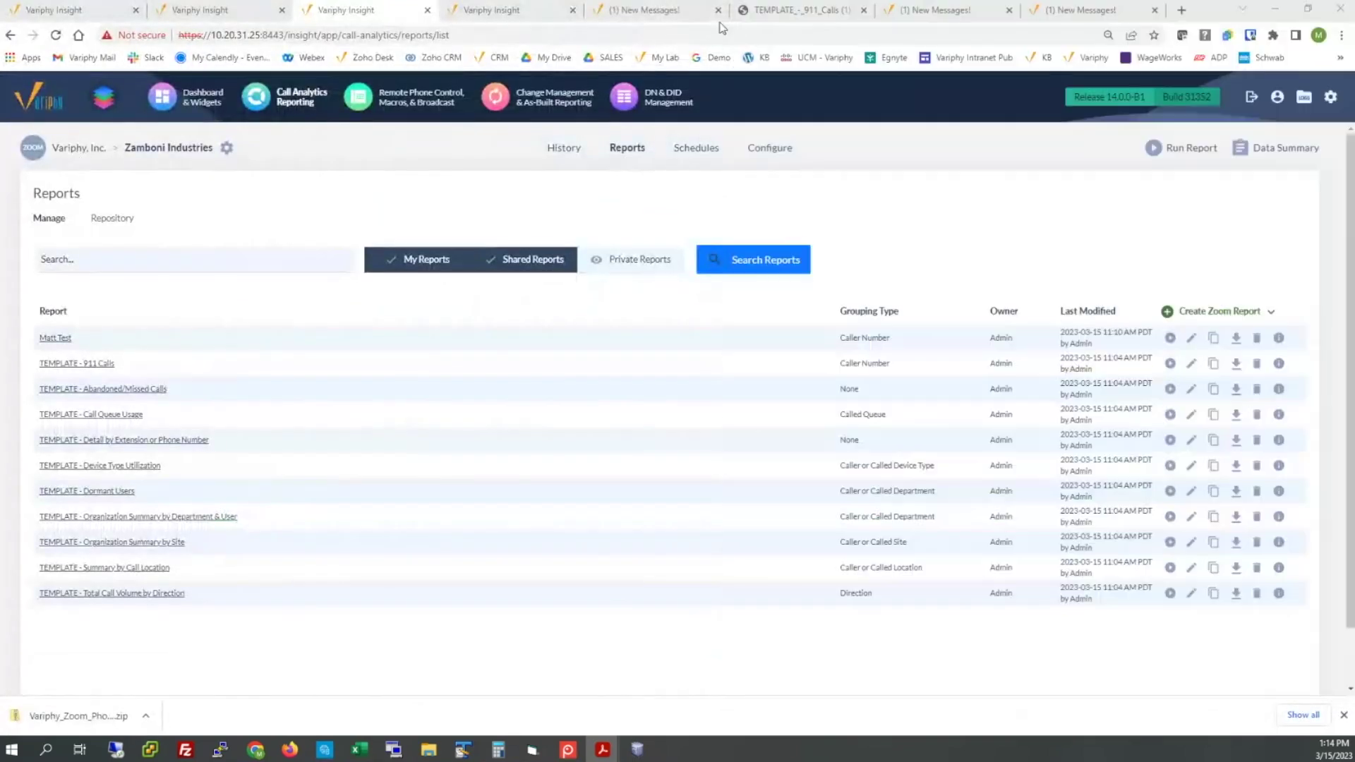
- Return to the browser and view the downloaded TEMPLATE - 911 Calls HTML report
click(677, 22)
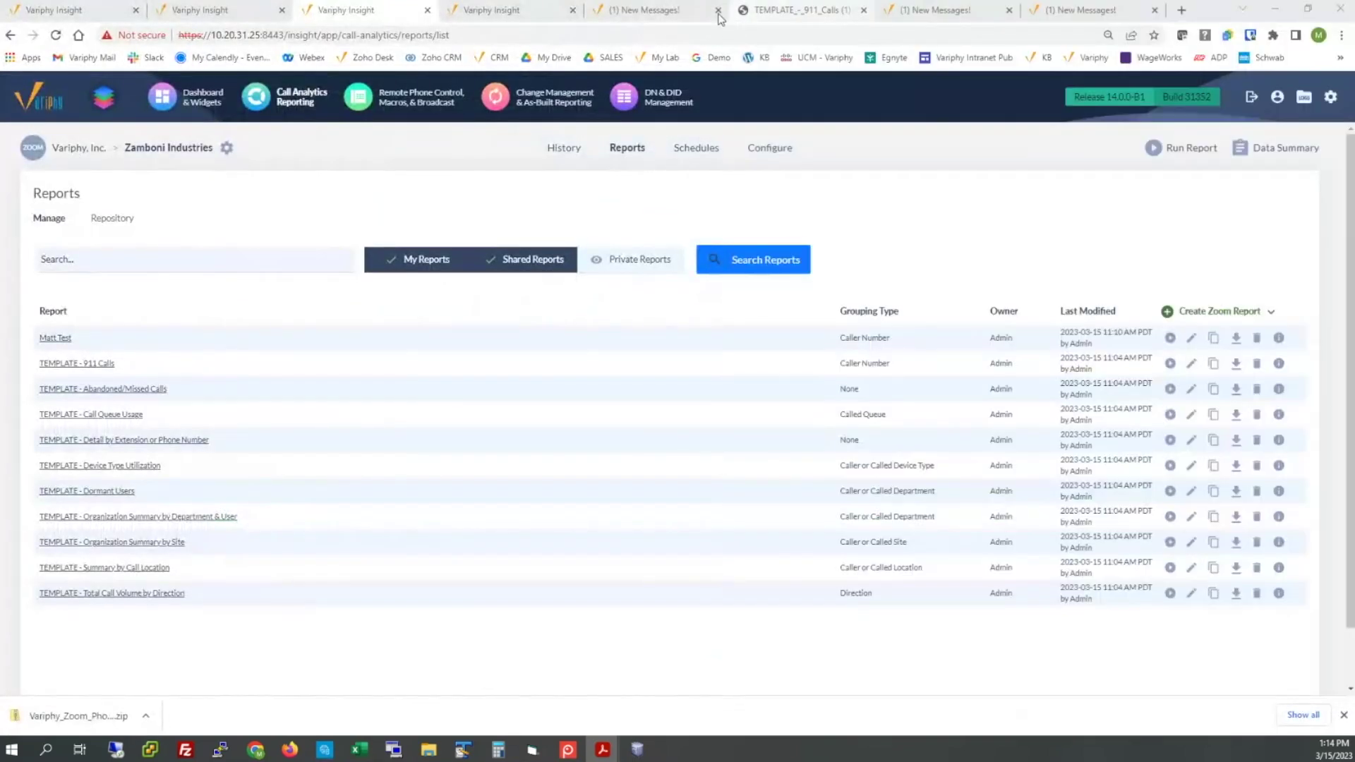
click(661, 12)
click(494, 10)
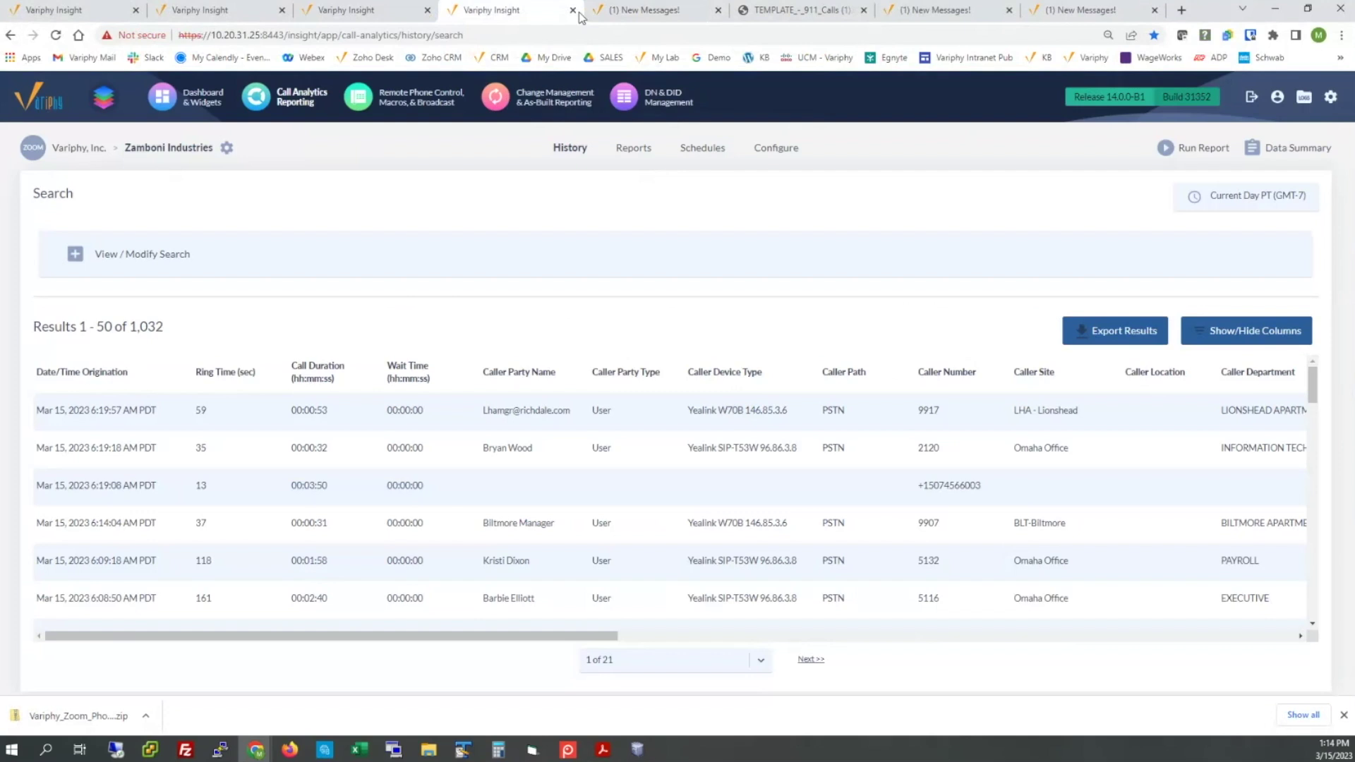
click(801, 12)
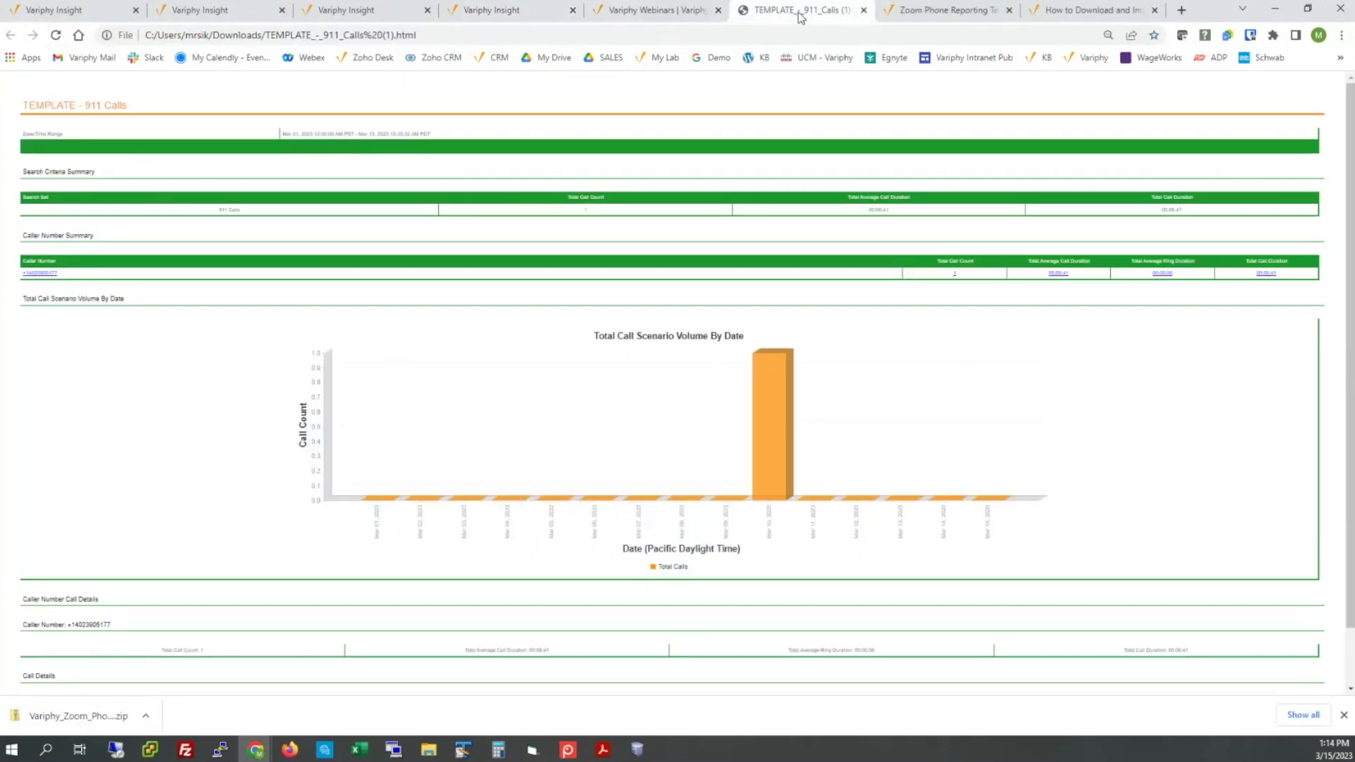
- View the Zoom Phone Reporting Templates knowledge base page and its report descriptions
click(625, 14)
click(923, 14)
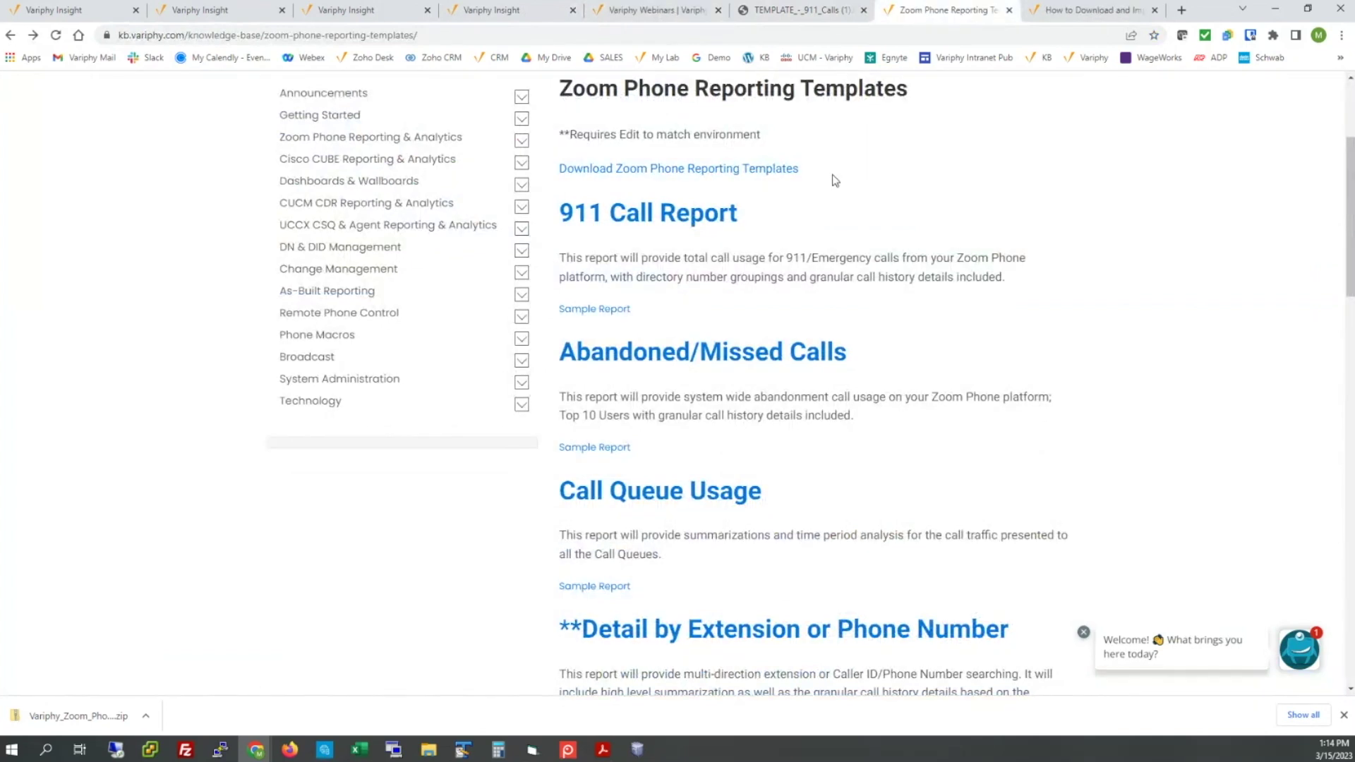
scroll(833, 184, down, 1)
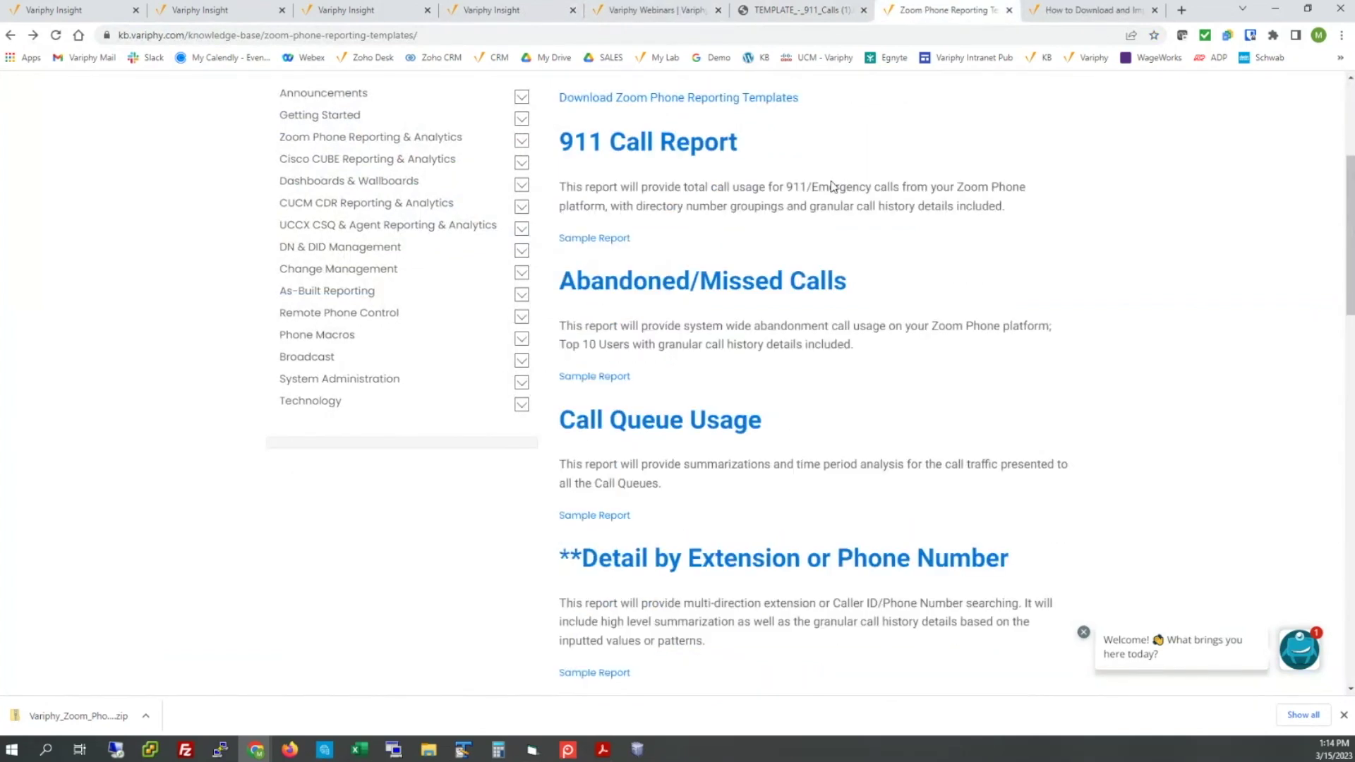
- Switch to Adobe Acrobat Reader, maximize it, and review the 911 Calls report's date range, summaries and call volume chart
key(alt+Tab)
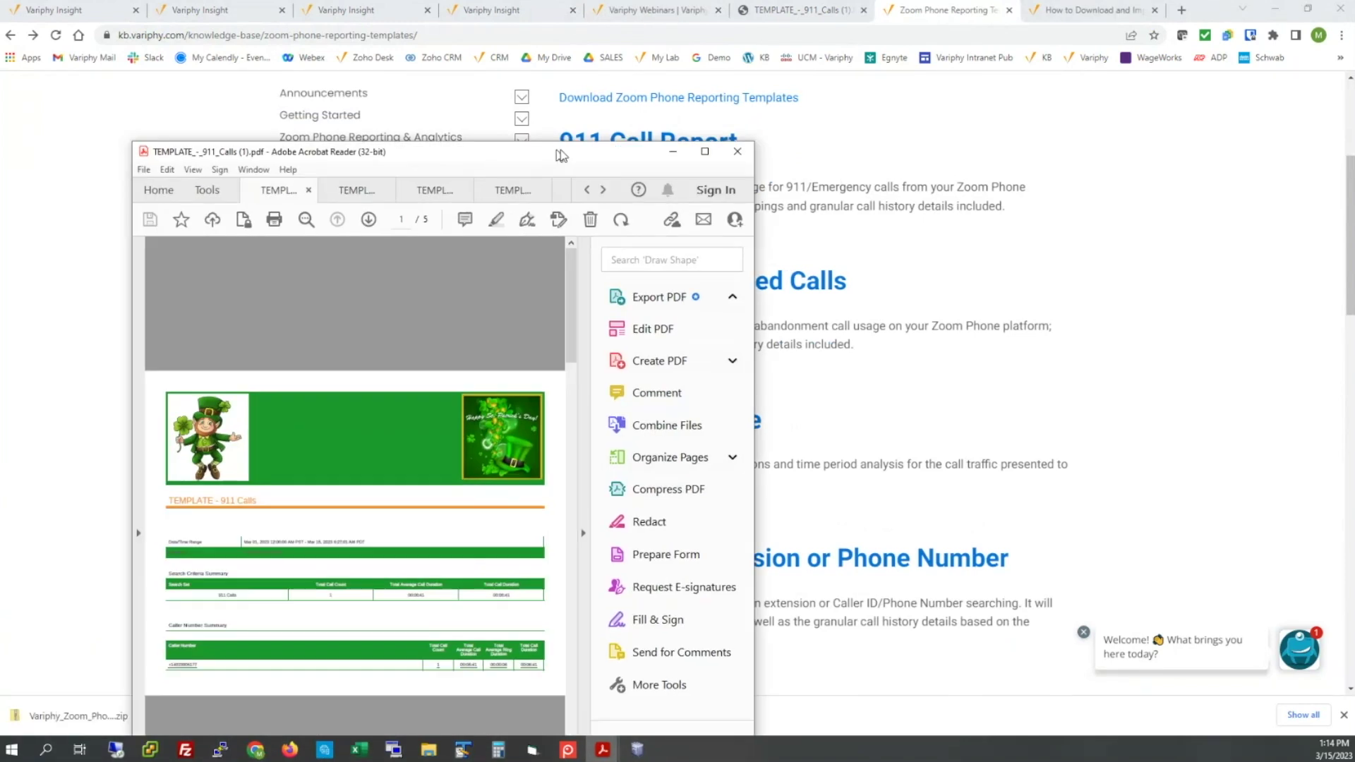
click(704, 151)
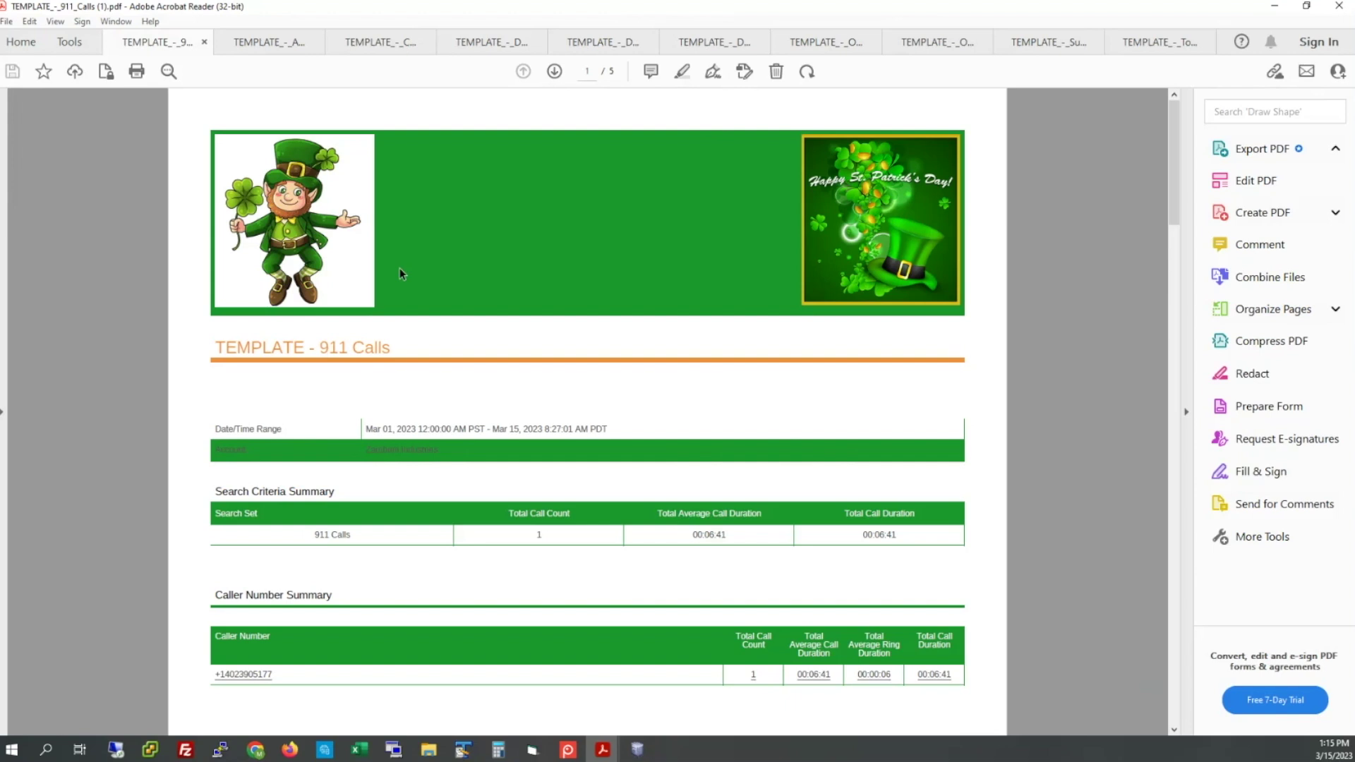
drag(365, 427, 540, 418)
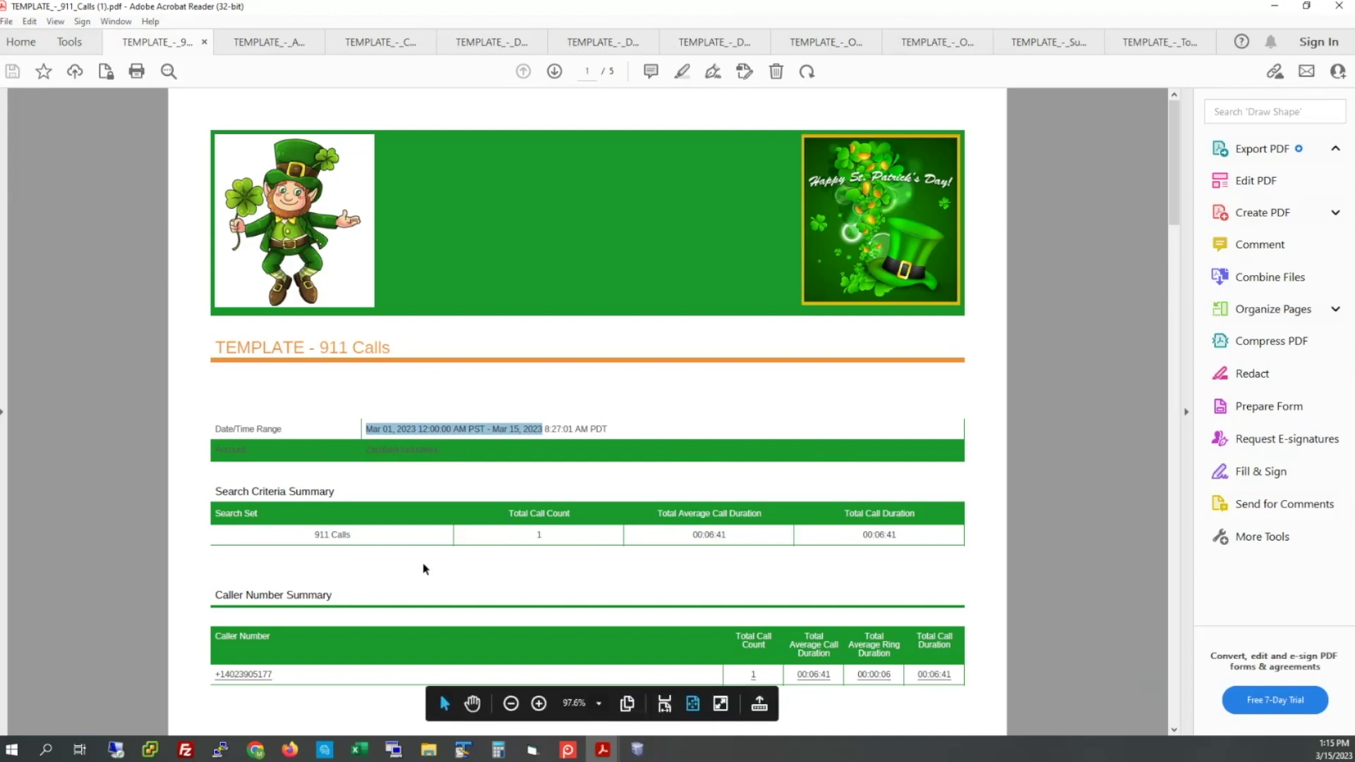
scroll(423, 569, down, 1)
scroll(423, 569, up, 1)
scroll(671, 539, down, 10)
scroll(670, 539, up, 3)
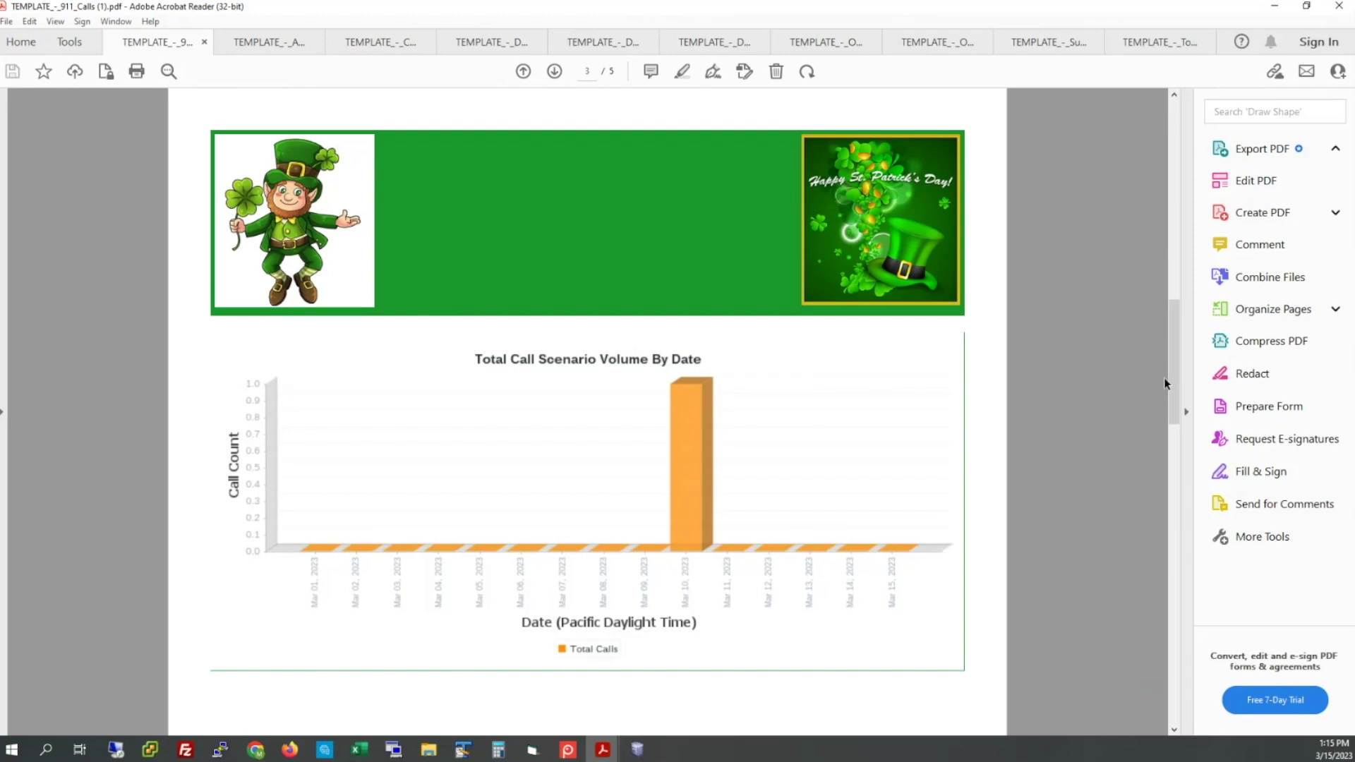
drag(1170, 382, 1148, 186)
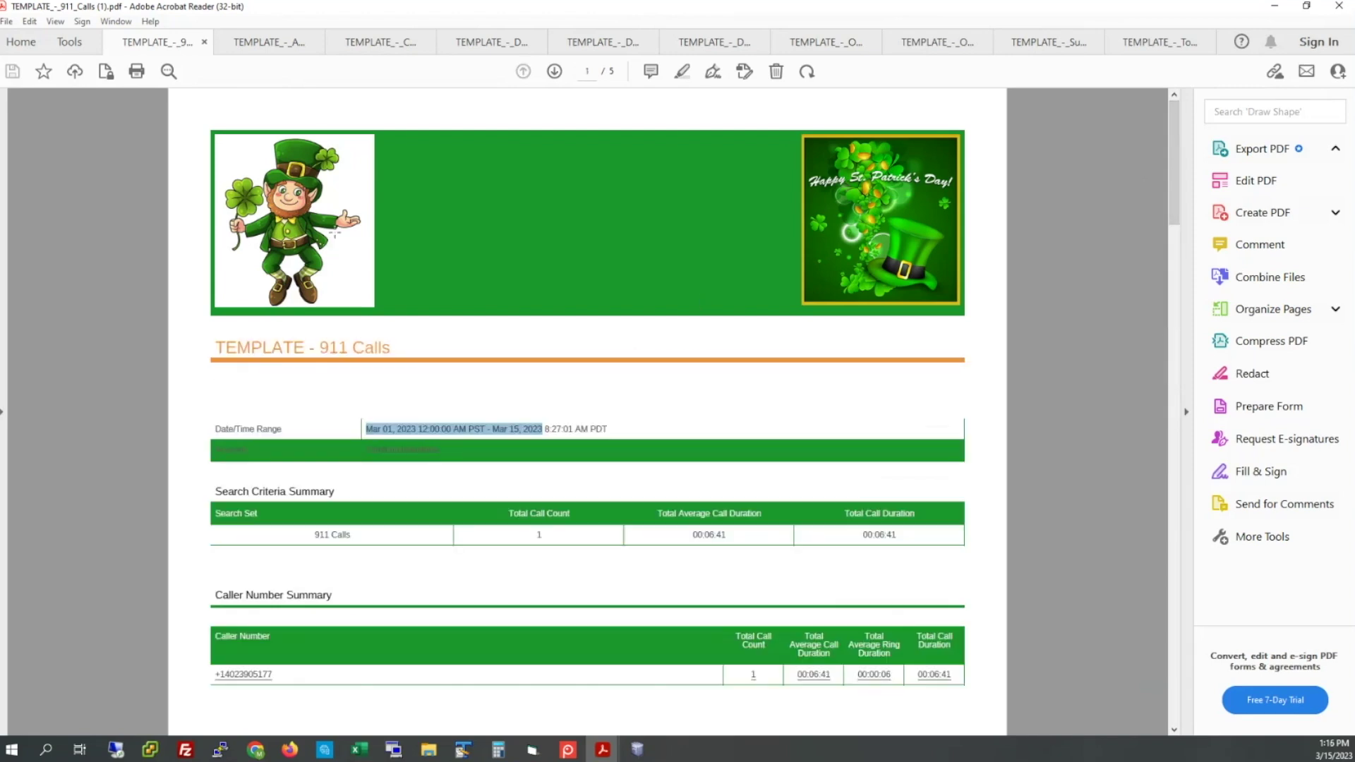
- Open the Abandoned/Missed Calls PDF and examine its abandoned call count, average ring duration and weekly call statistics
click(269, 42)
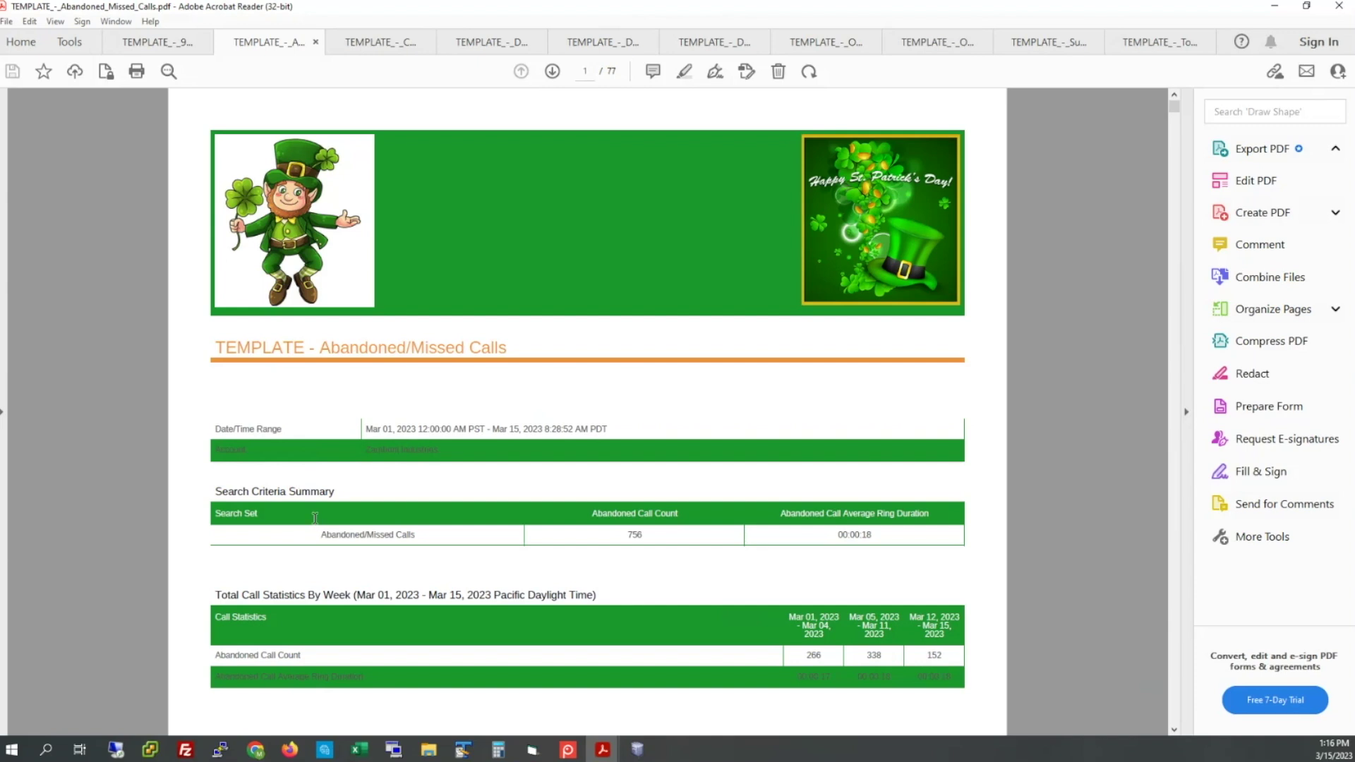
drag(635, 534, 649, 535)
click(783, 561)
drag(842, 535, 873, 535)
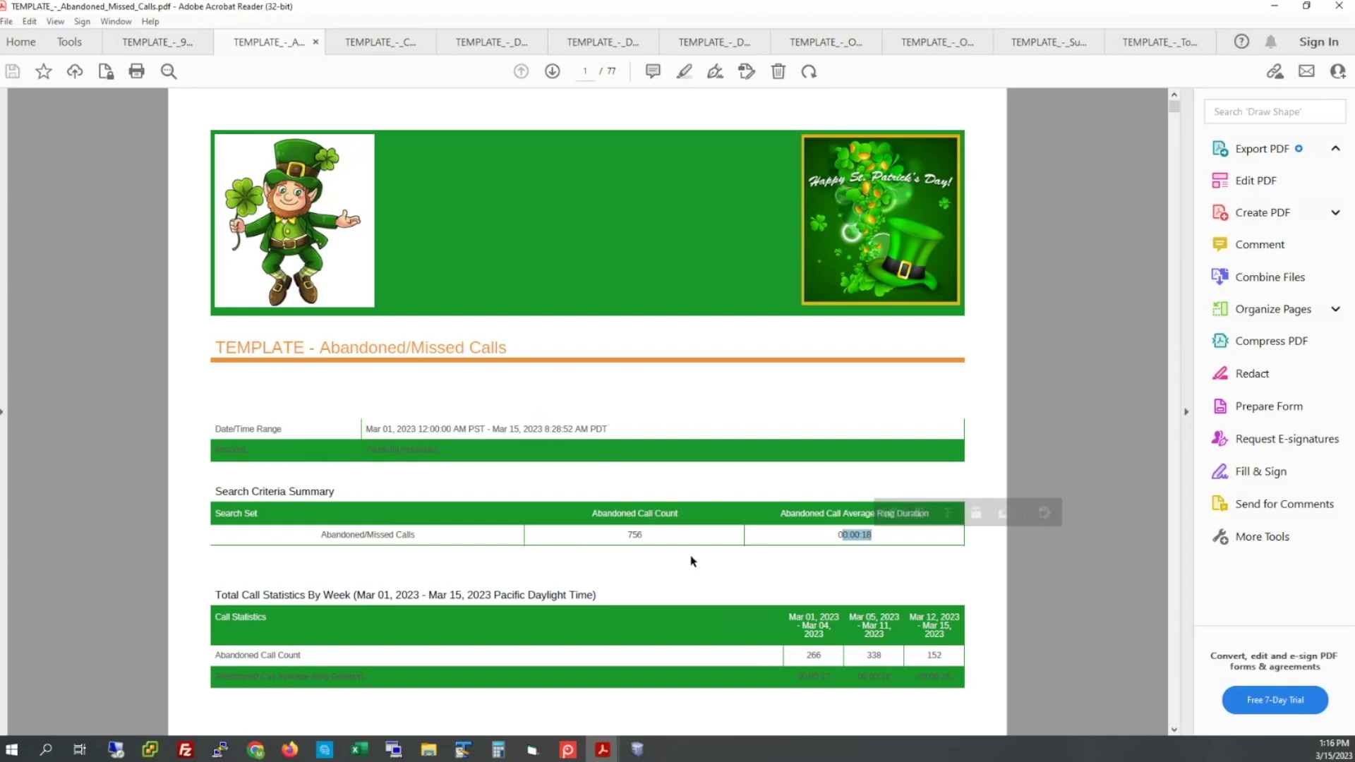
click(704, 574)
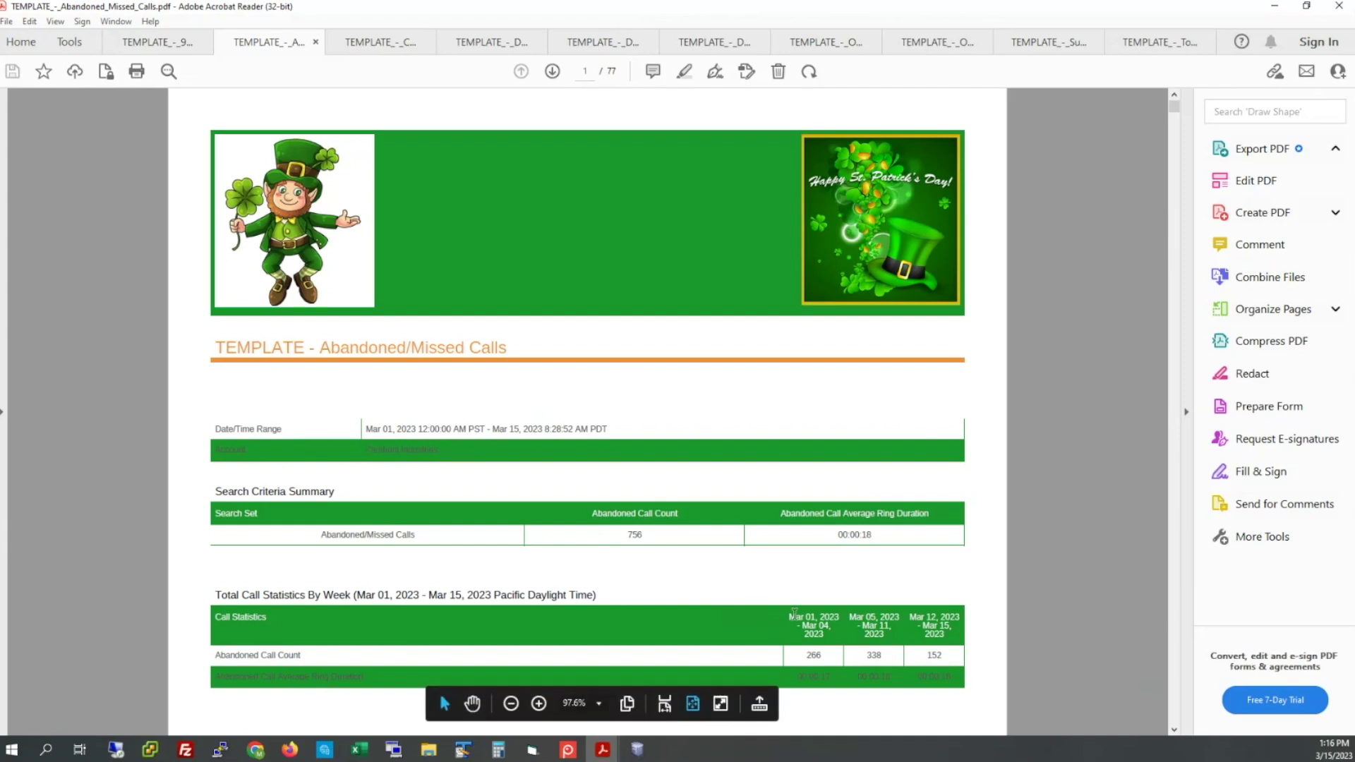
drag(787, 616, 823, 639)
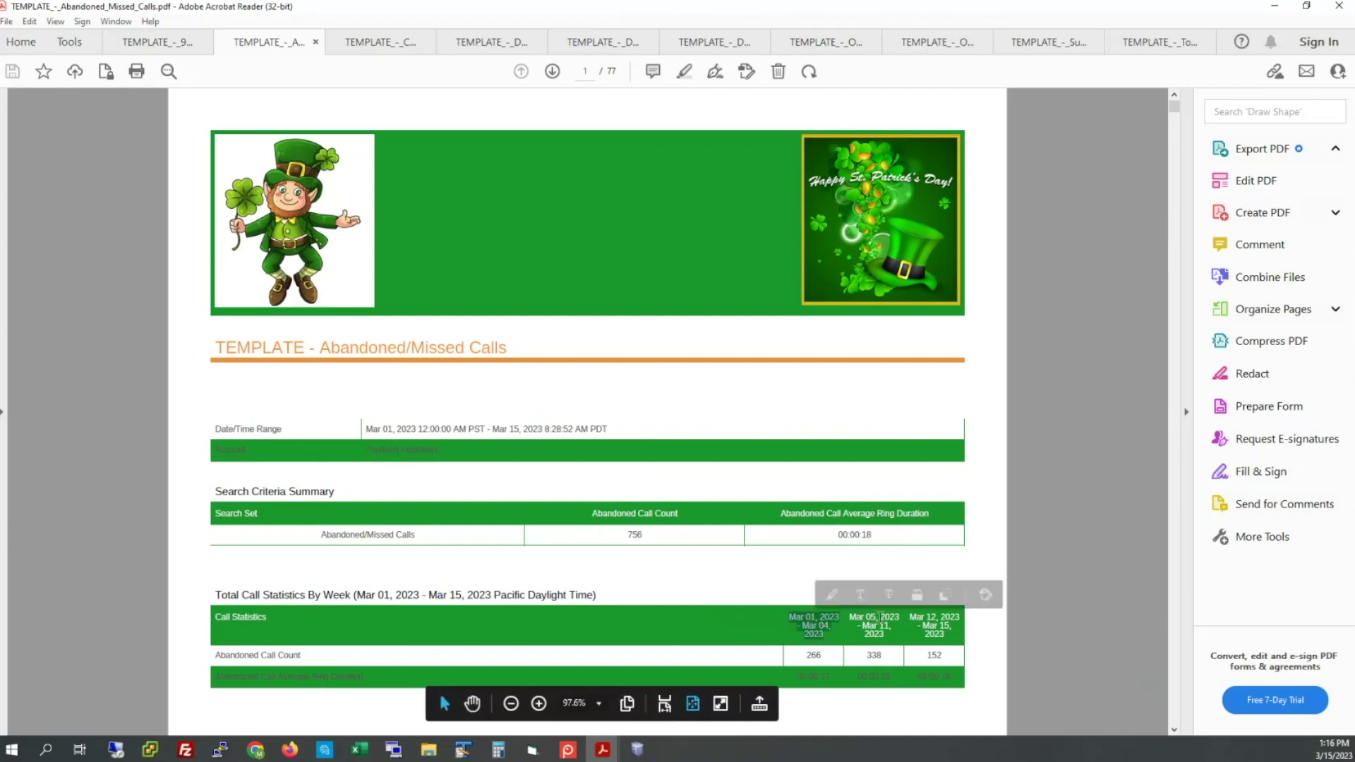
click(595, 561)
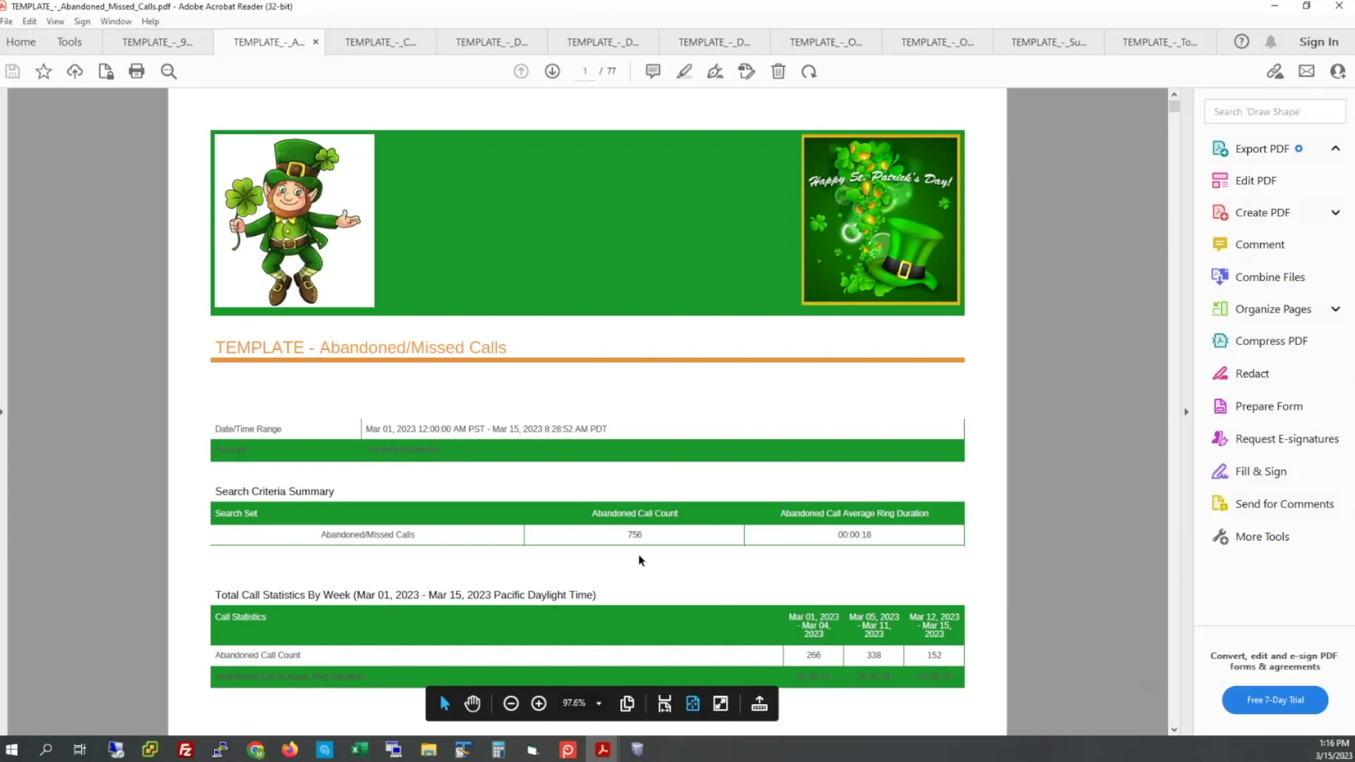
- Review the Abandoned/Missed Calls report's call volume by date chart and hour-of-day section, and return to its first page
scroll(641, 561, down, 1)
scroll(641, 561, down, 1)
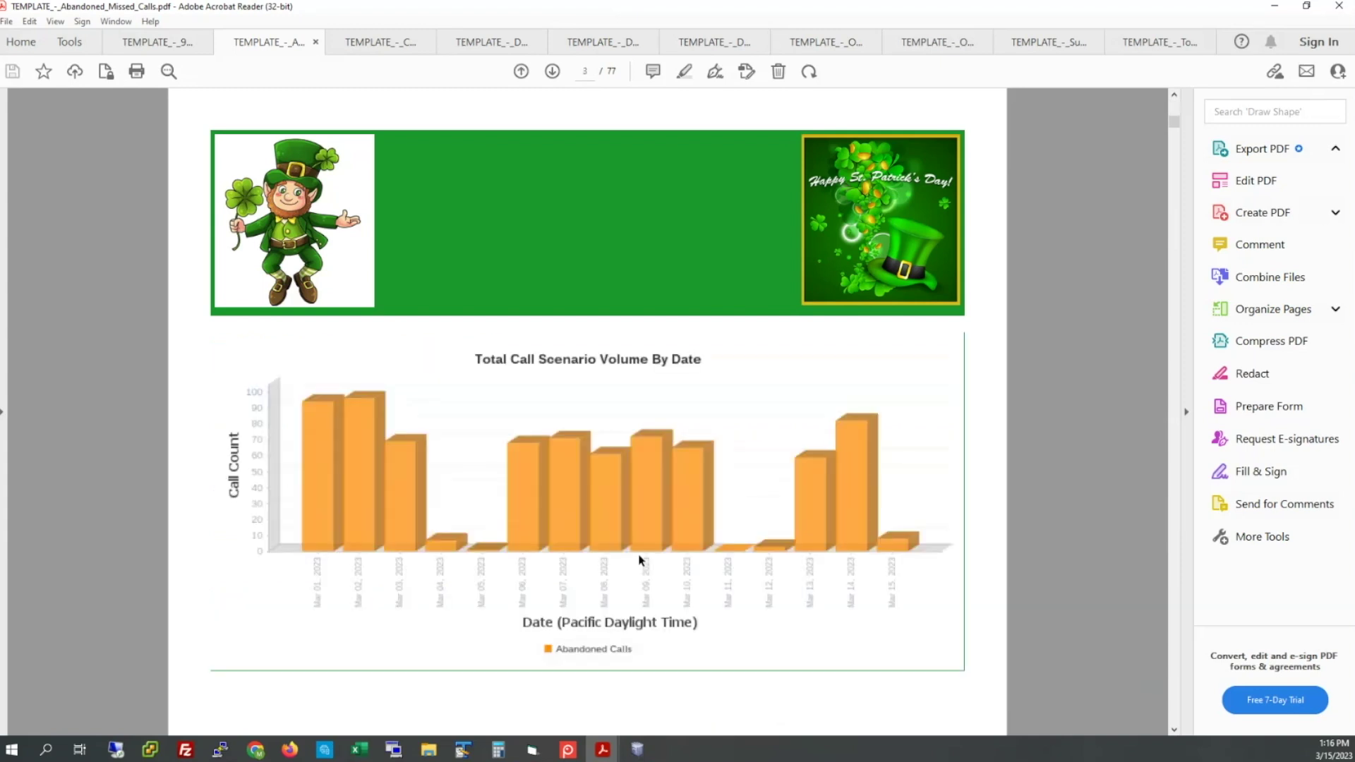
scroll(641, 561, down, 1)
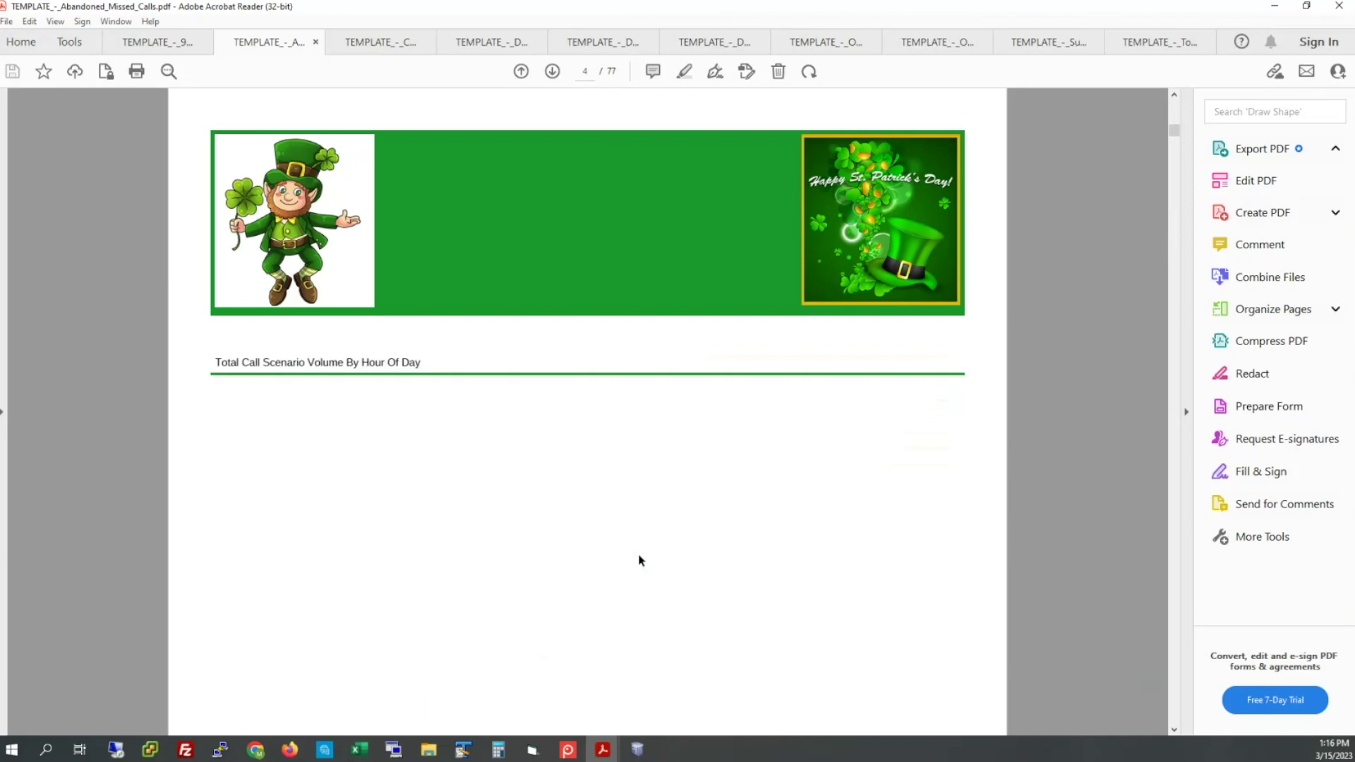
key(Home)
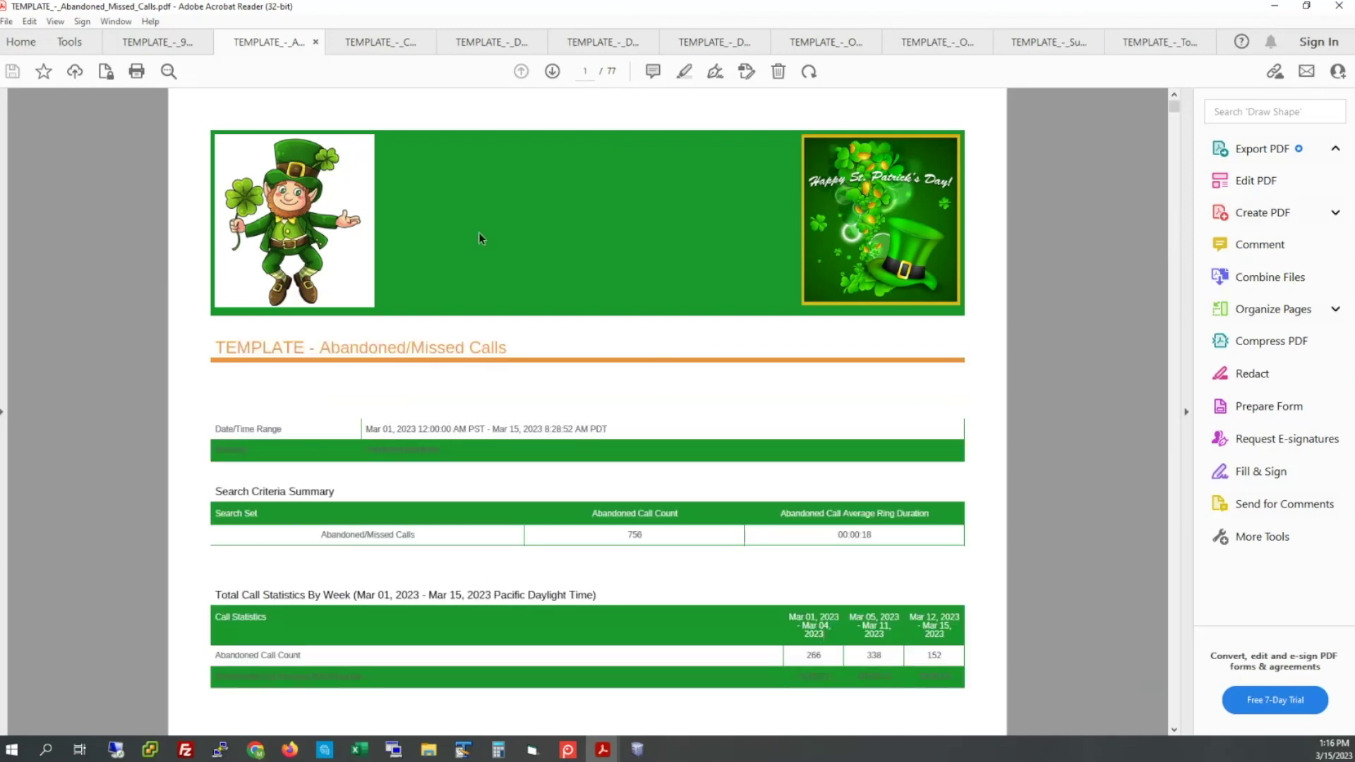
- Open the Call Queue Usage PDF and examine the Called Queue Summary columns and the totals row
click(388, 48)
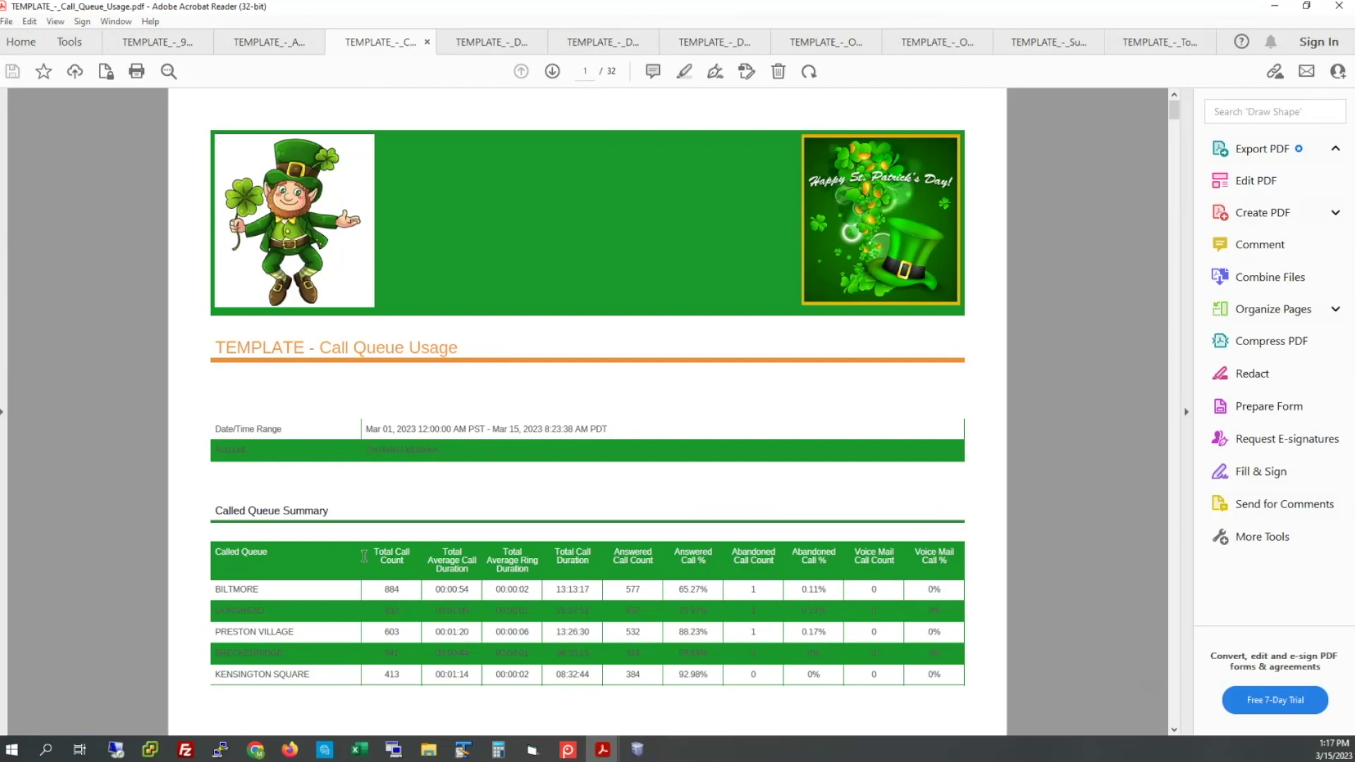
mouse_move(366, 555)
mouse_down()
mouse_move(825, 551)
mouse_move(944, 571)
mouse_up()
drag(369, 552, 518, 570)
click(497, 506)
scroll(860, 483, down, 3)
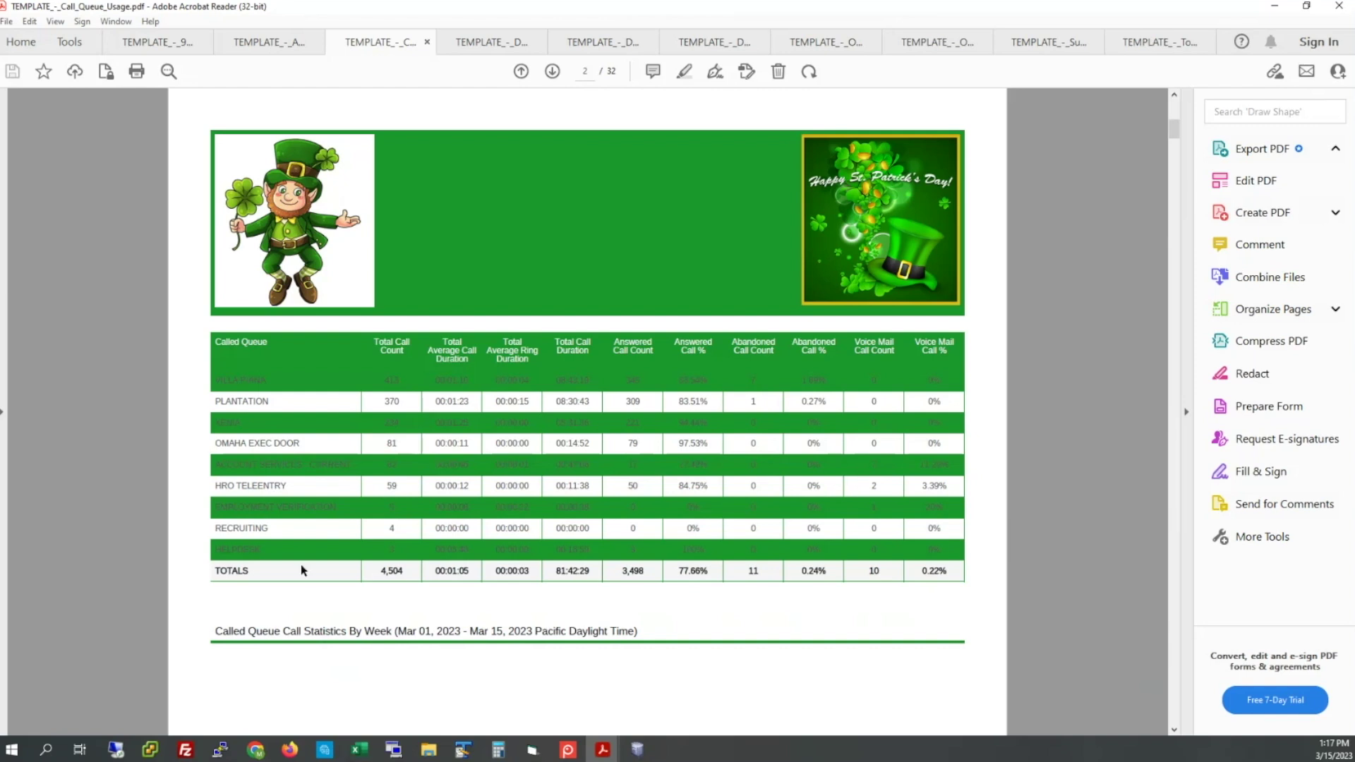
drag(216, 570, 910, 607)
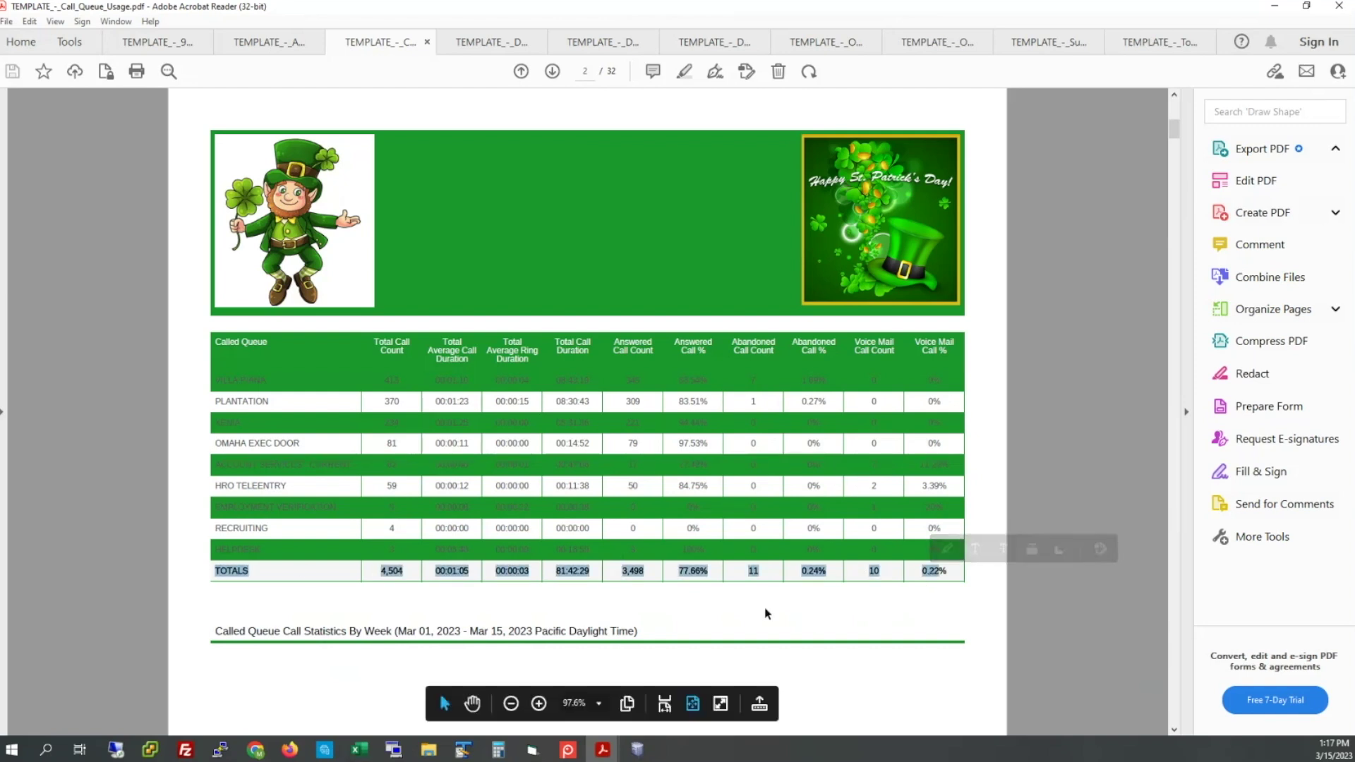
- Review the weekly call queue statistics and the per-queue call volume charts, and return to the report's first page
key(Page_Down)
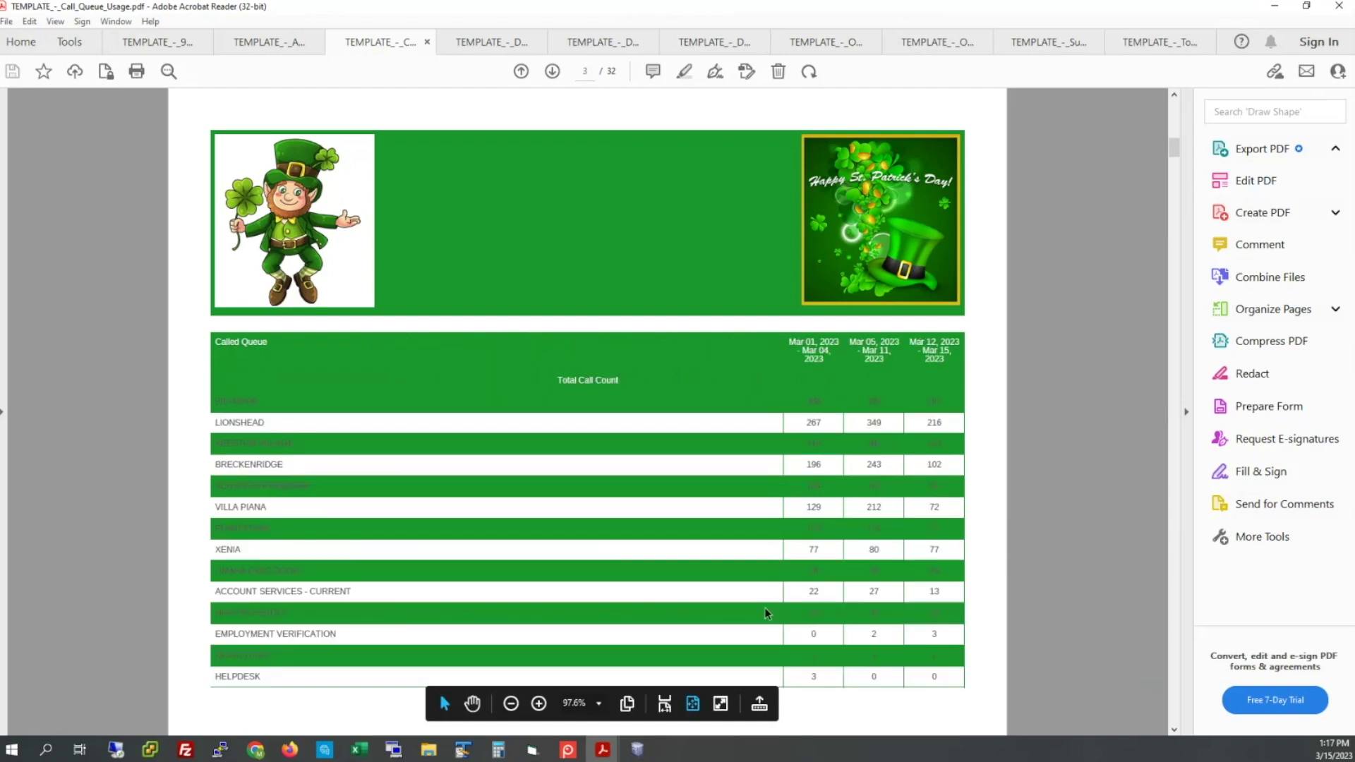
key(Page_Down)
key(Page_Down)
key(Page_Down)
key(Page_Up)
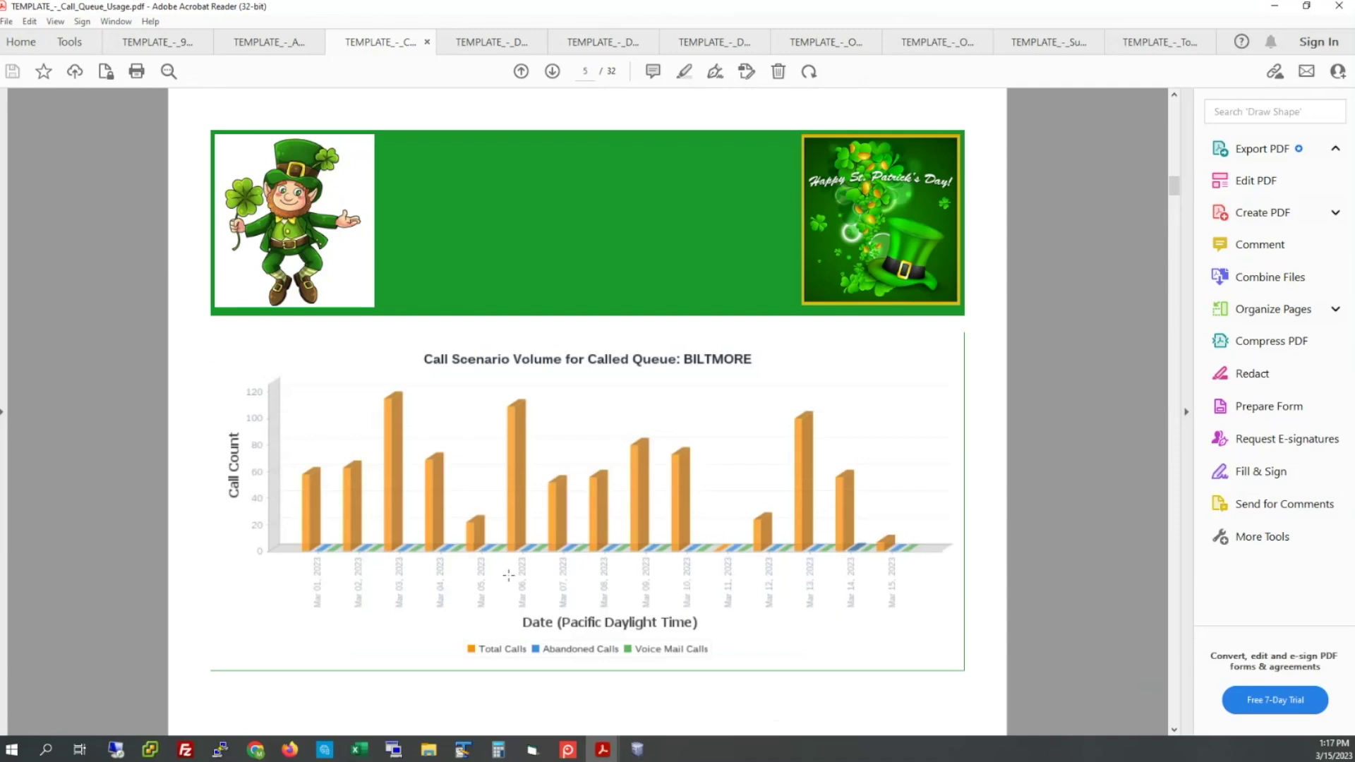
key(Page_Down)
key(Page_Down)
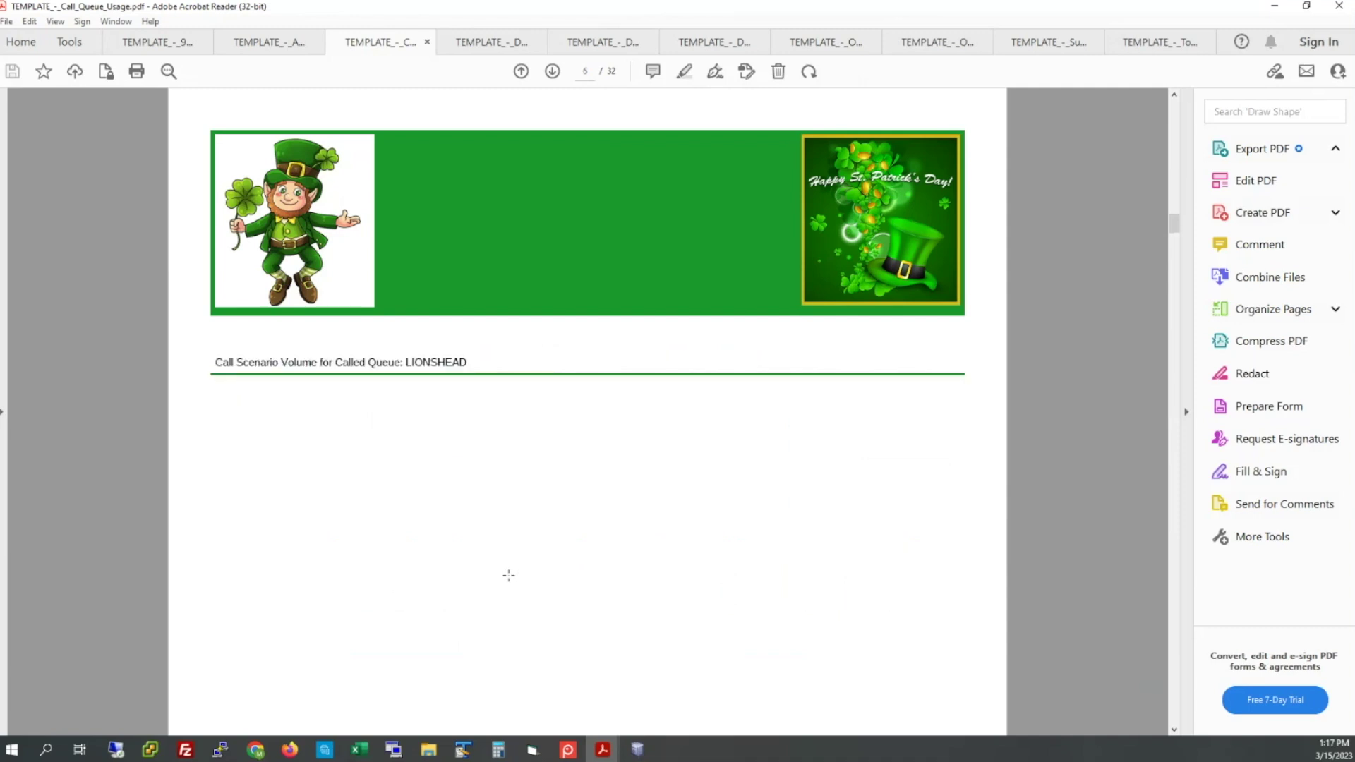
key(Page_Down)
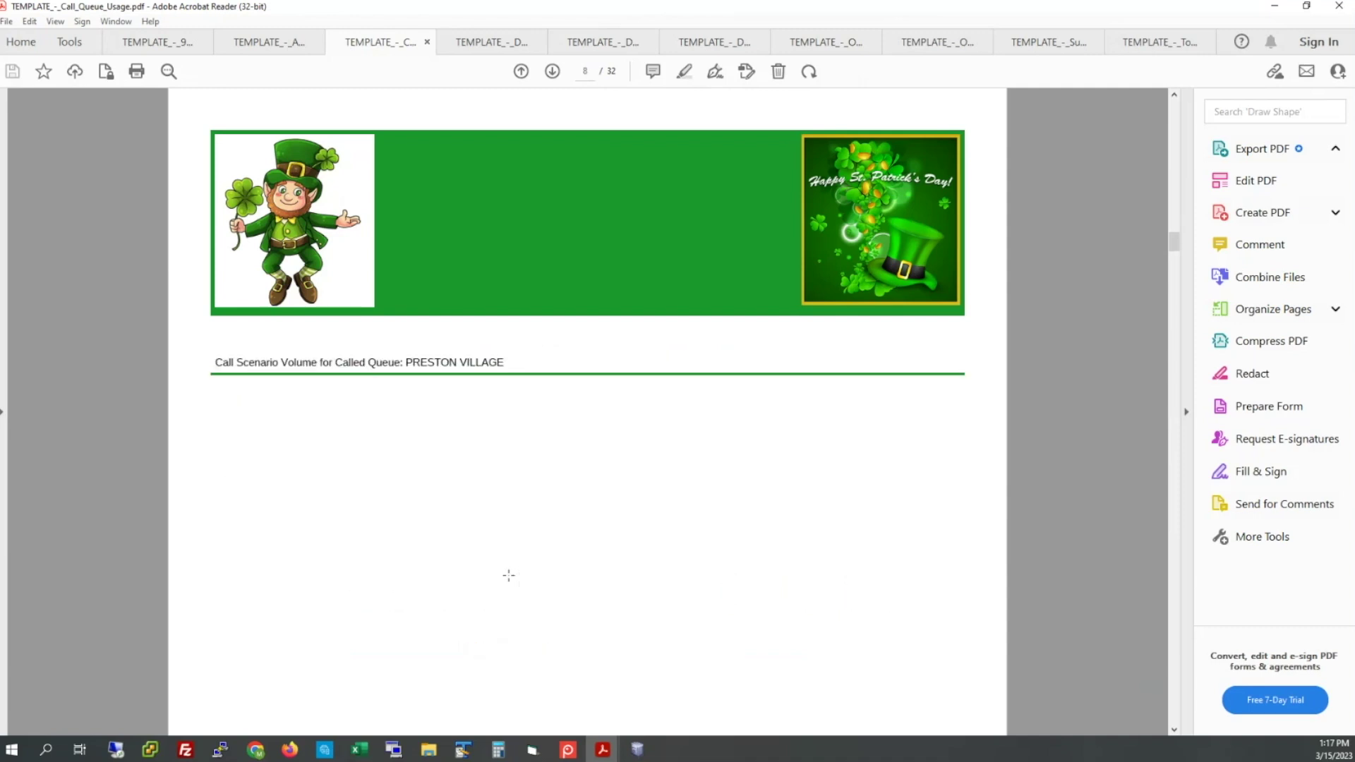
key(Page_Down)
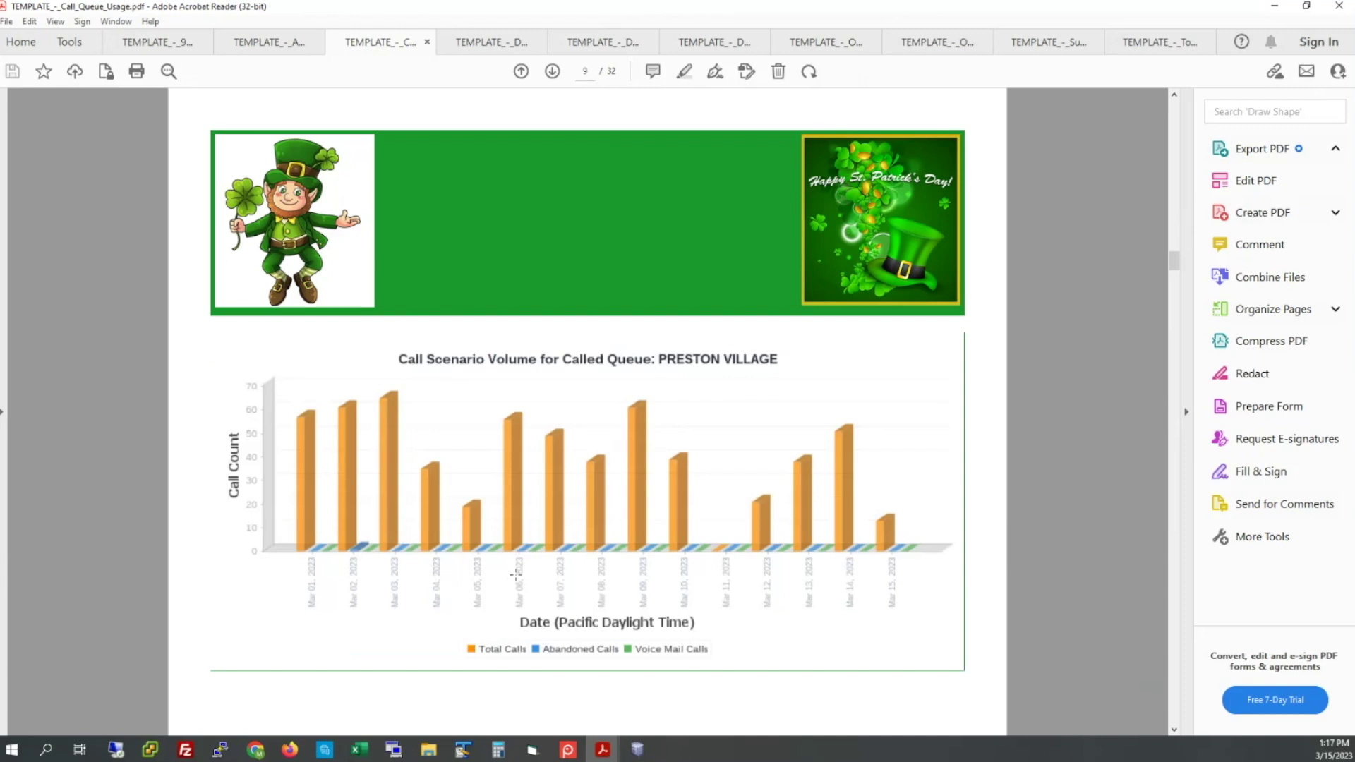
key(Home)
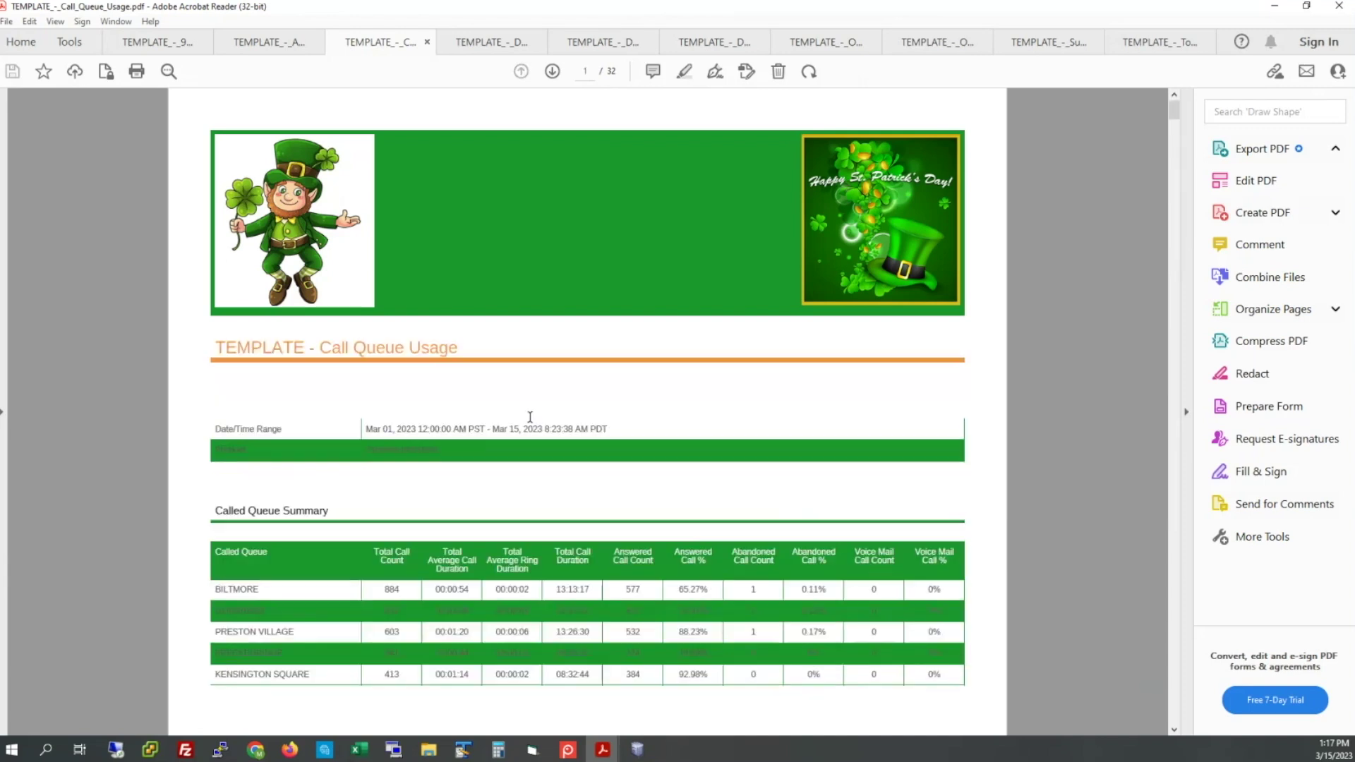
- Open the Detail by Extension or Phone Number PDF and examine its search set name, call details heading and total call count
click(470, 46)
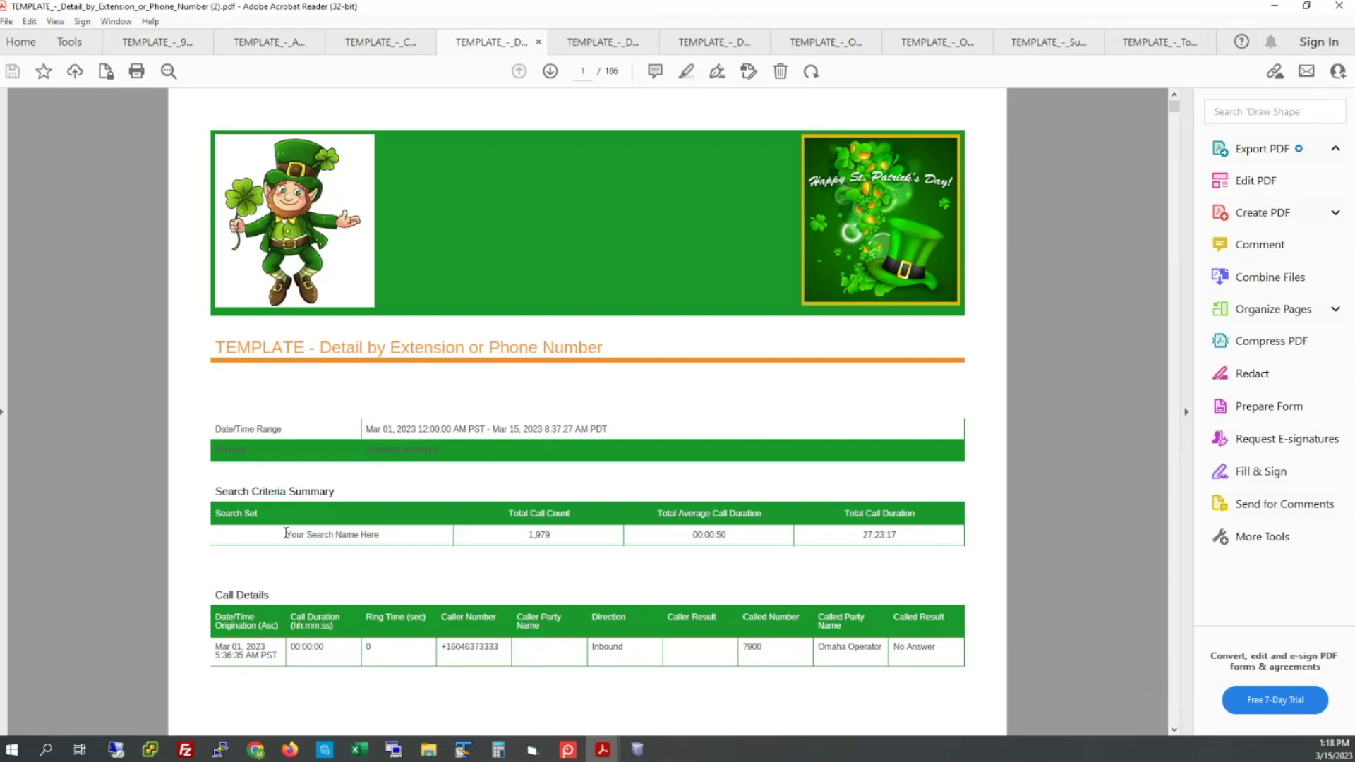
drag(285, 534, 376, 531)
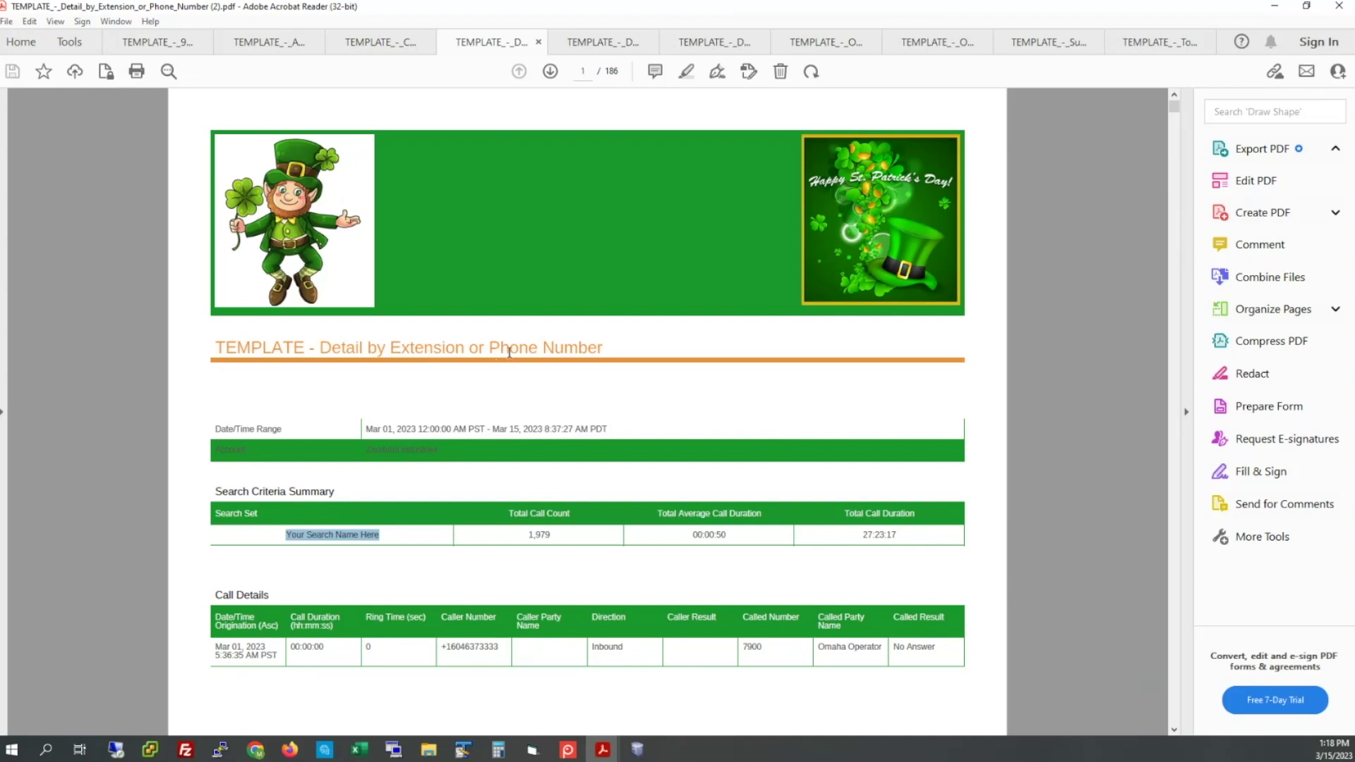
triple_click(256, 597)
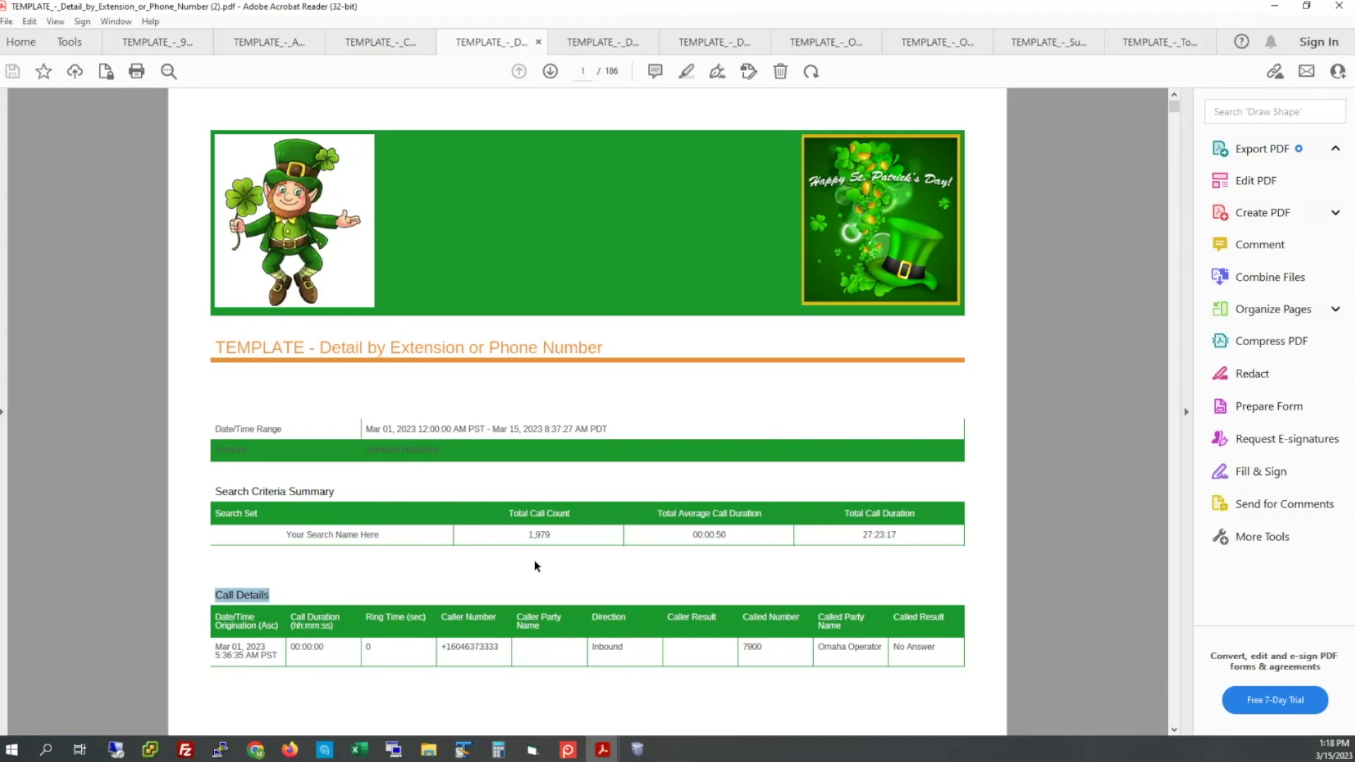
drag(526, 534, 559, 535)
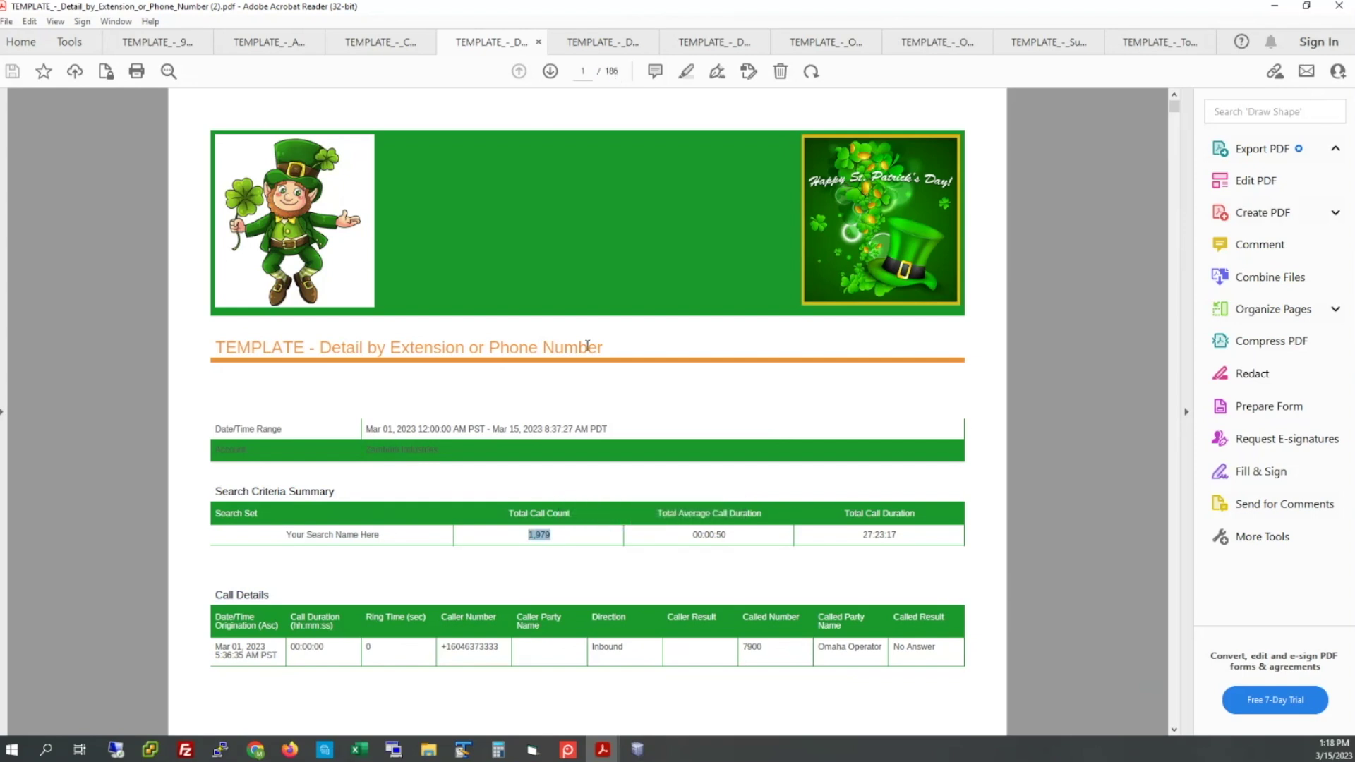
- Examine the individual call records and called numbers on the following pages, and return to the extension detail report's first page
scroll(595, 434, down, 5)
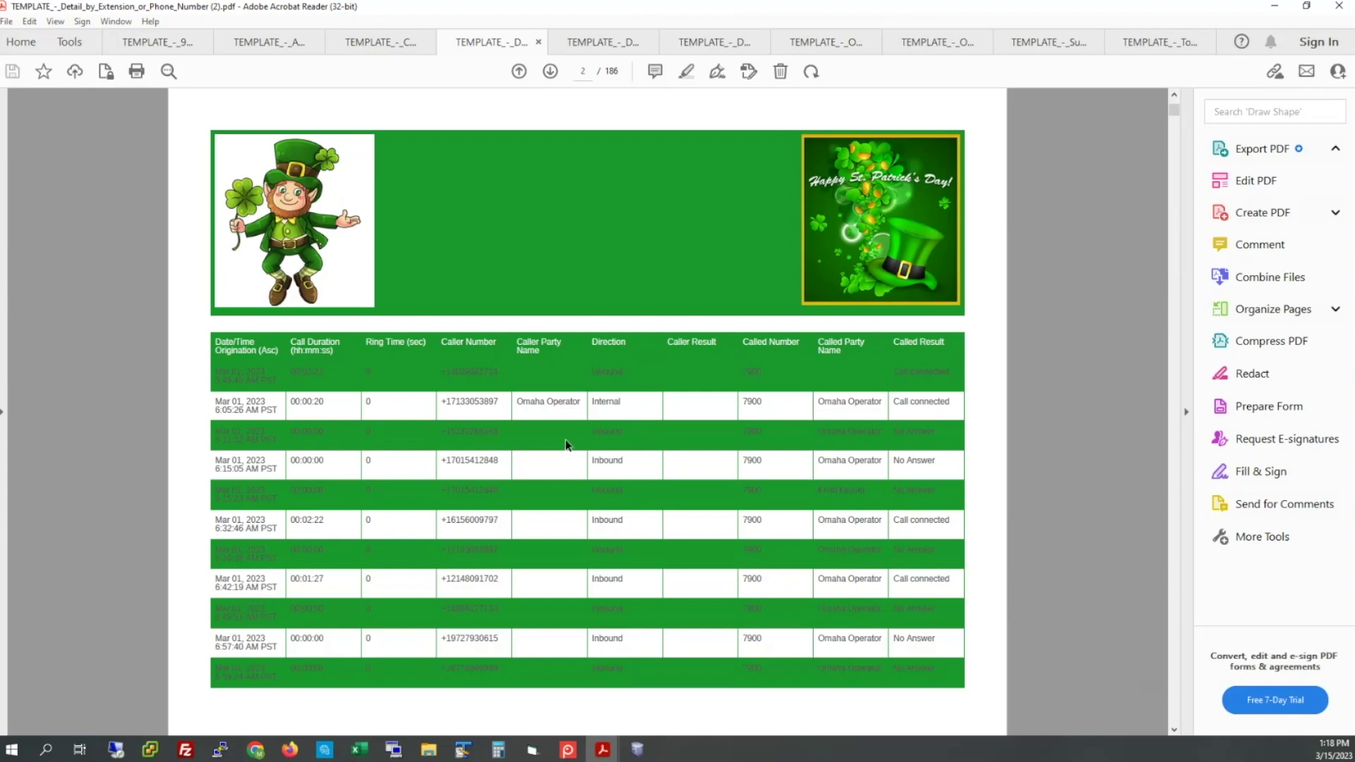
drag(741, 371, 772, 372)
scroll(367, 470, down, 3)
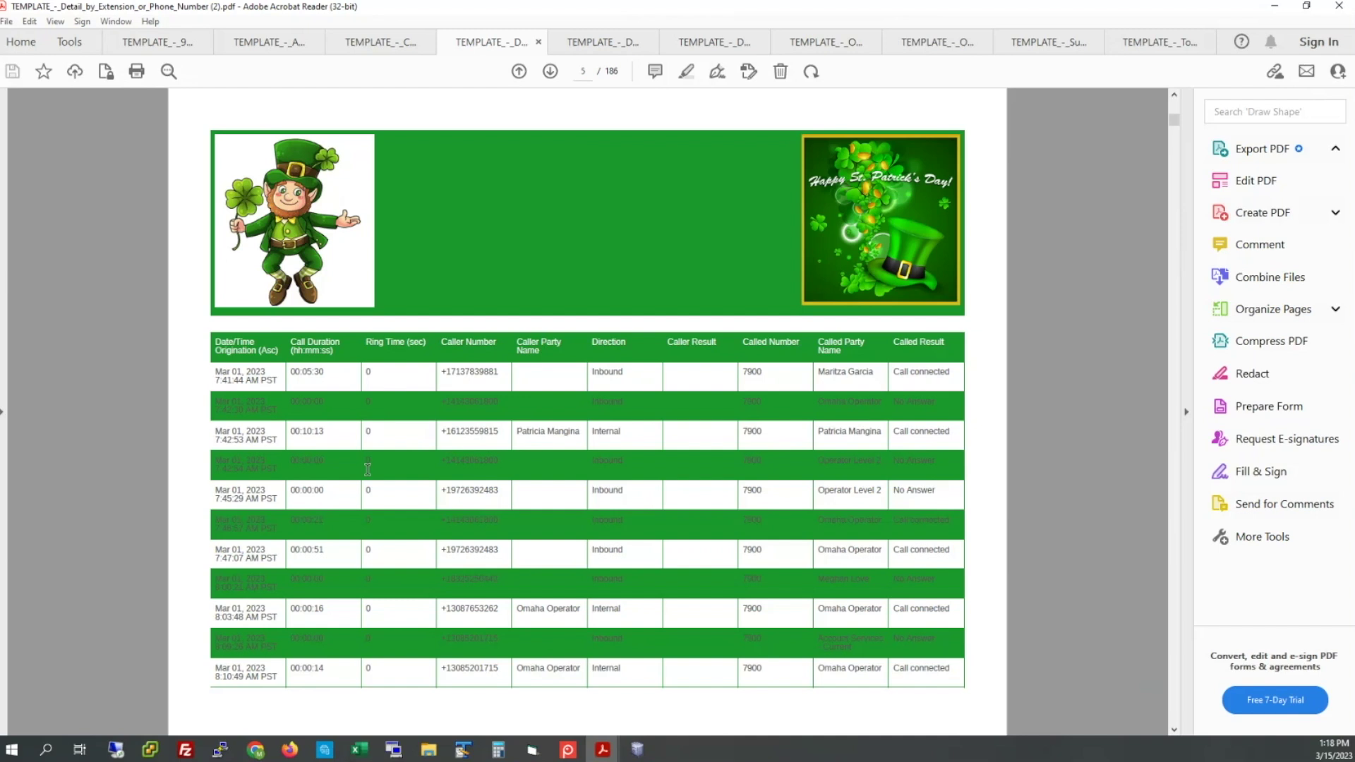
scroll(368, 469, up, 8)
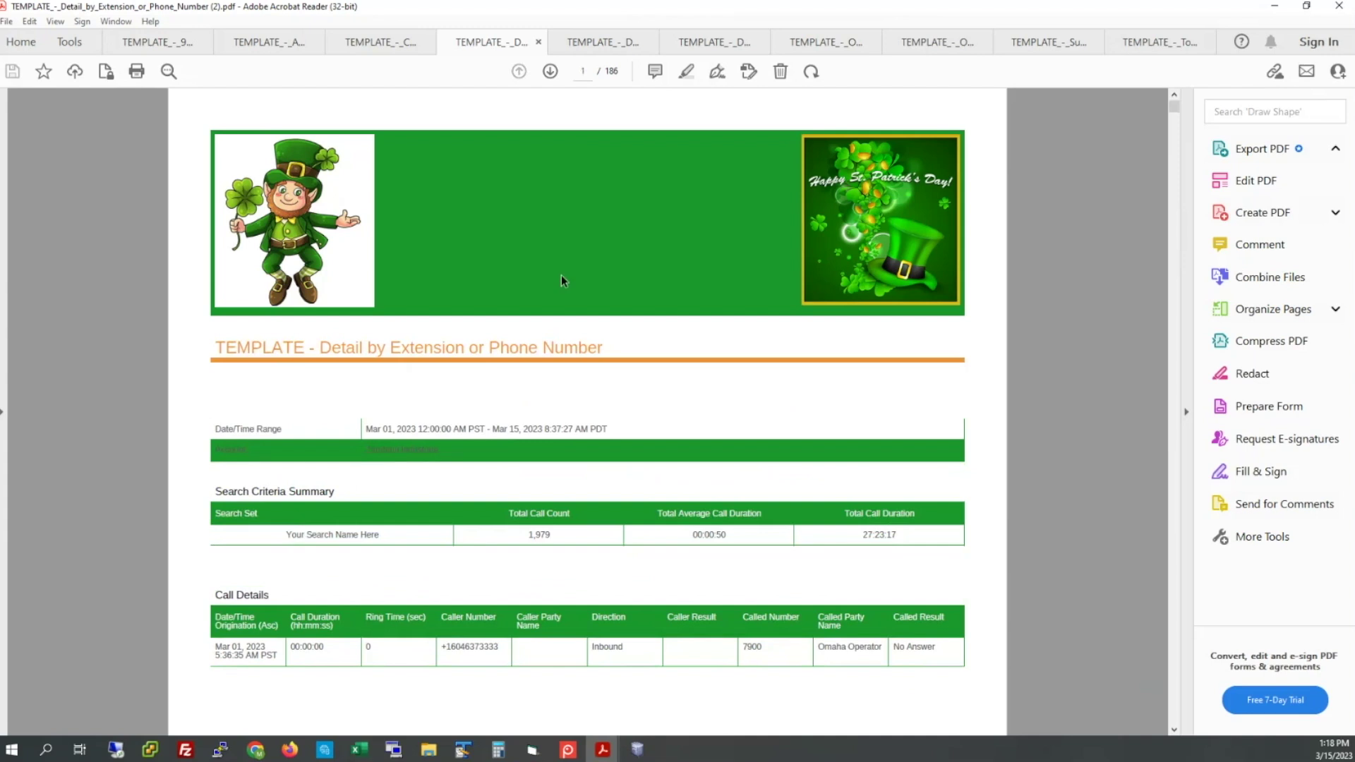
- Open the Device Type Utilization PDF and examine its date range and the caller or called device type summary
click(601, 45)
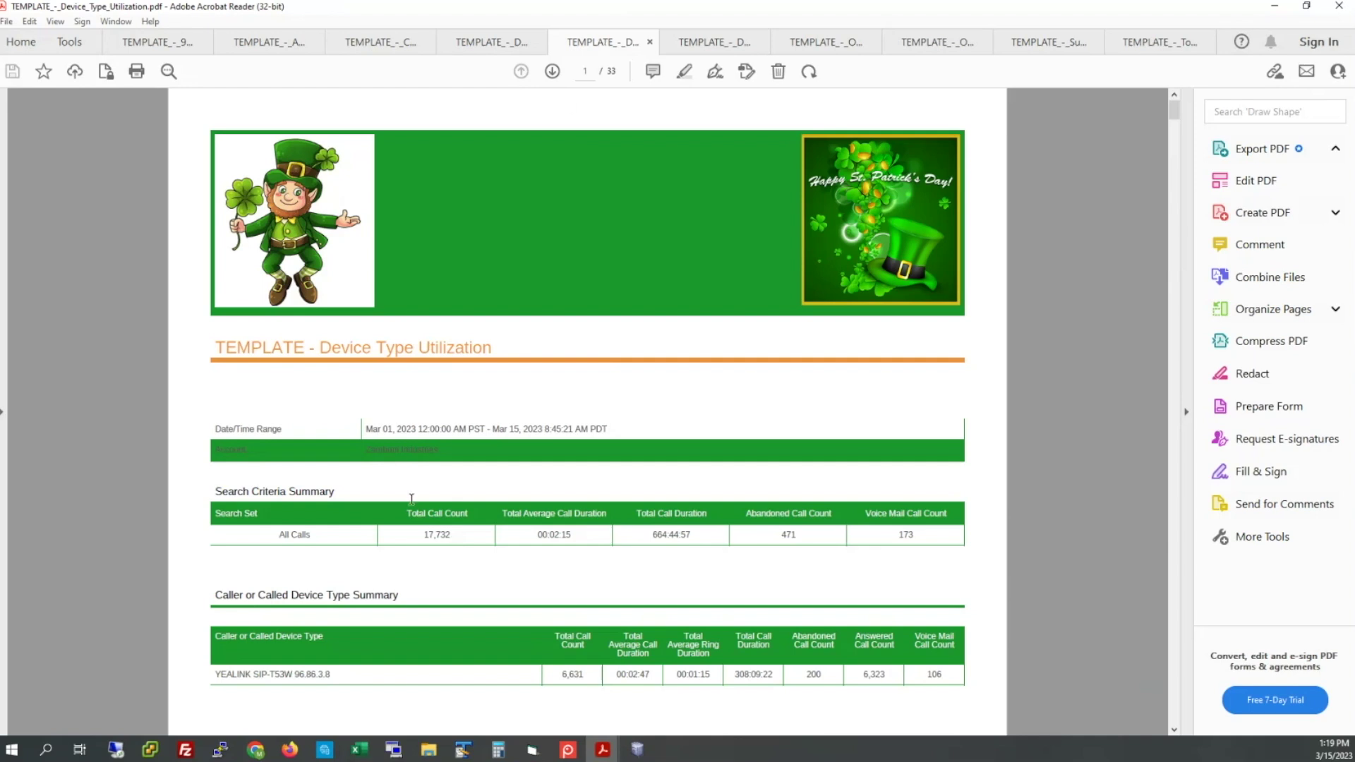
drag(383, 431, 549, 431)
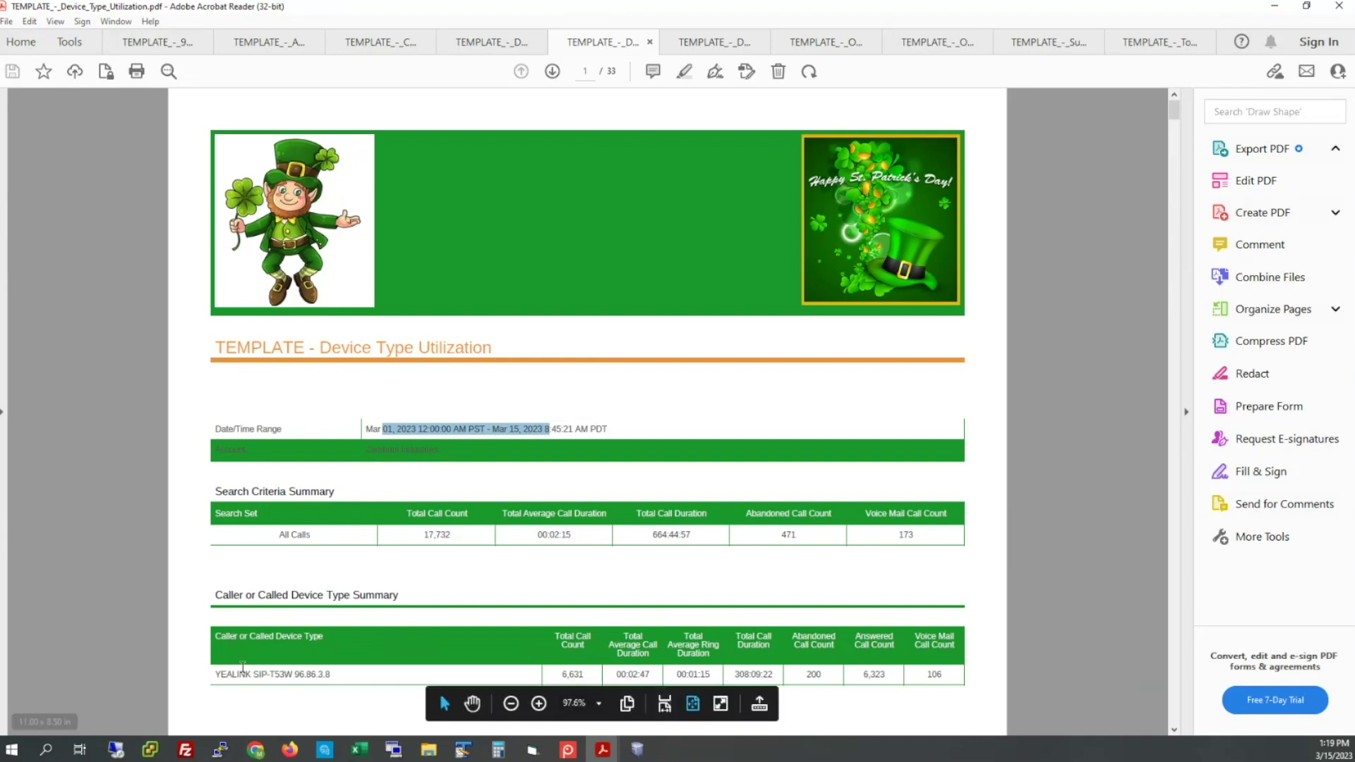
drag(215, 674, 292, 674)
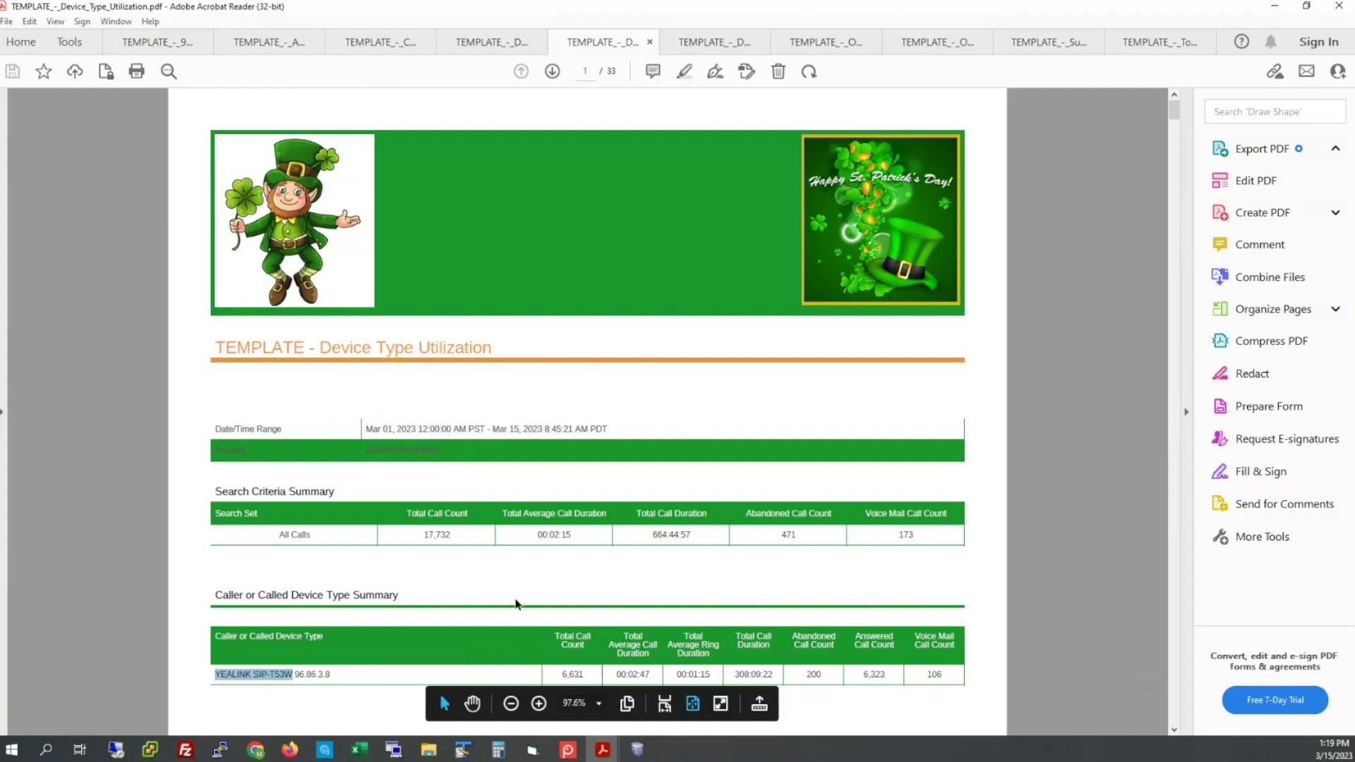
scroll(505, 576, down, 1)
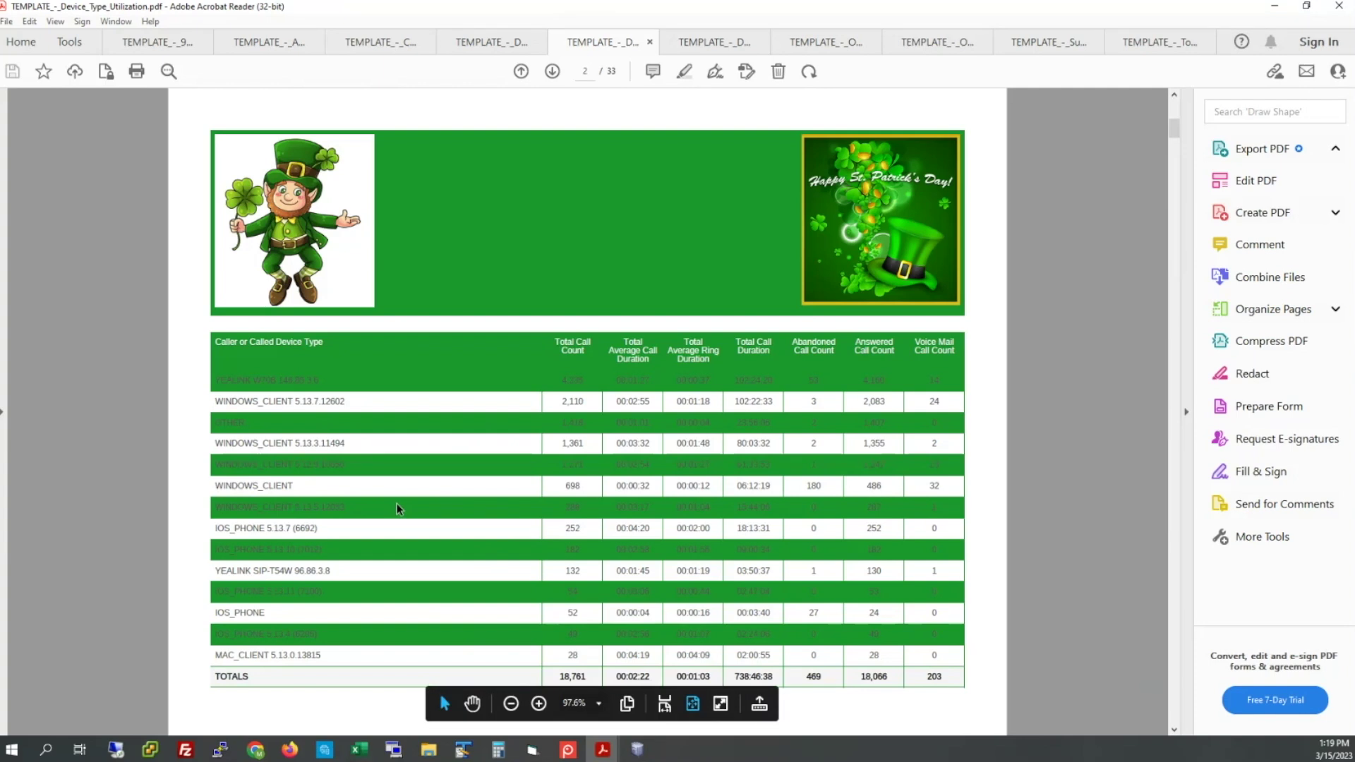
- Examine the call volume charts for the individual device types, and open the Dormant Users PDF to view its party name summary
key(Right)
key(Right)
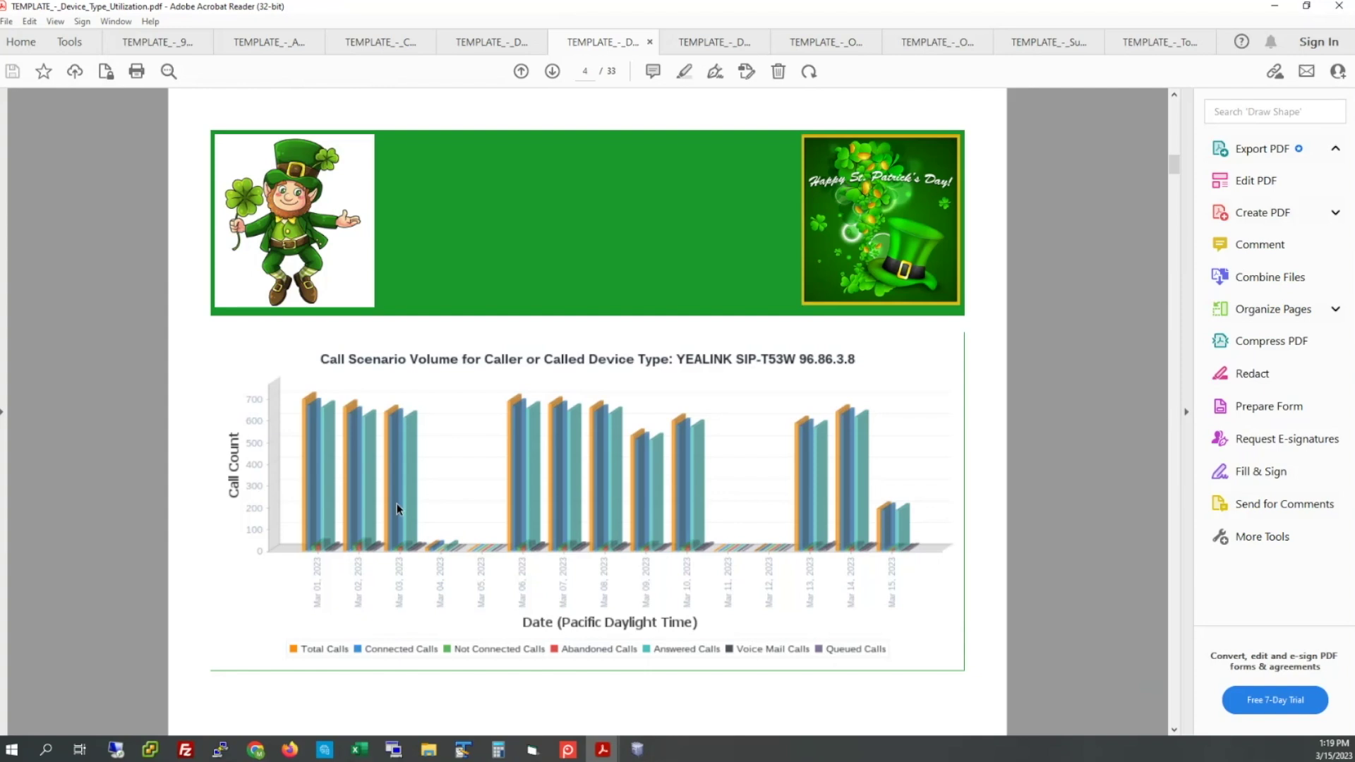
scroll(862, 547, down, 4)
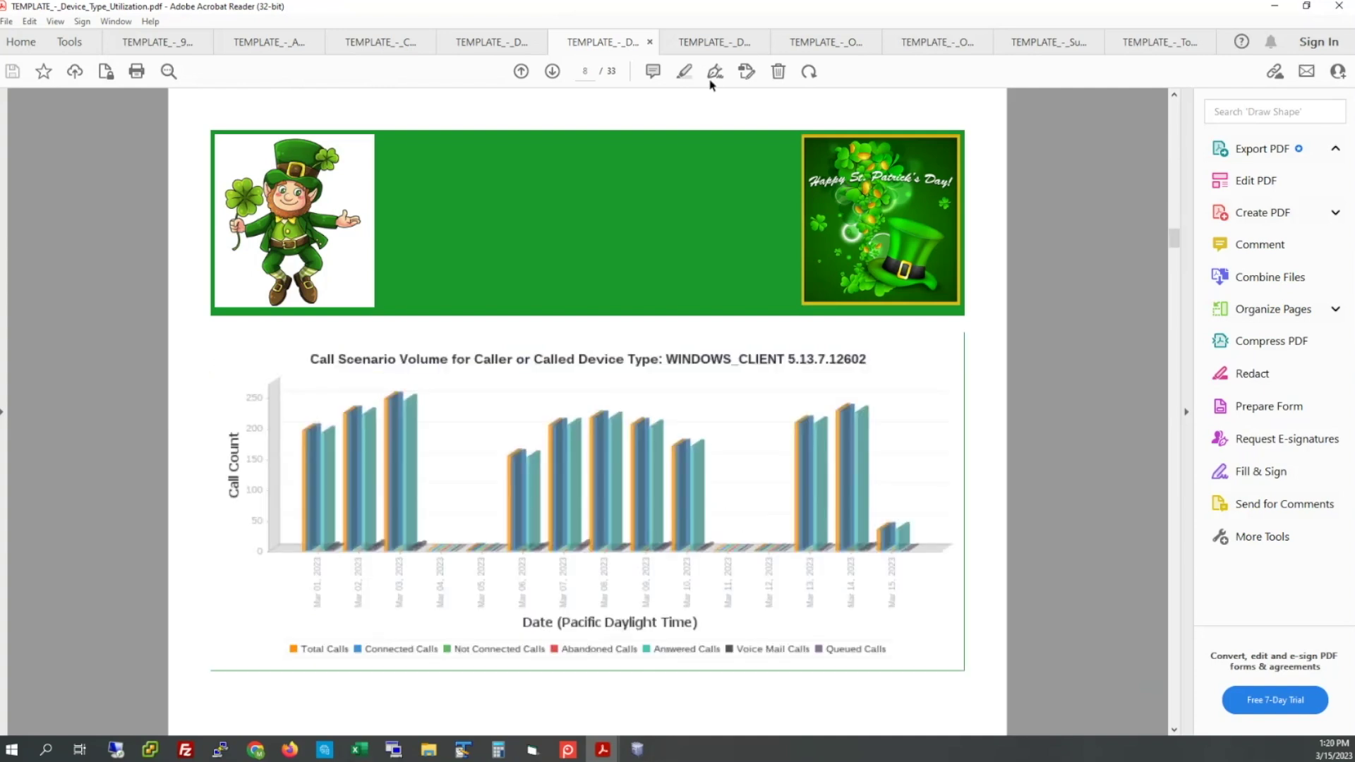
click(707, 49)
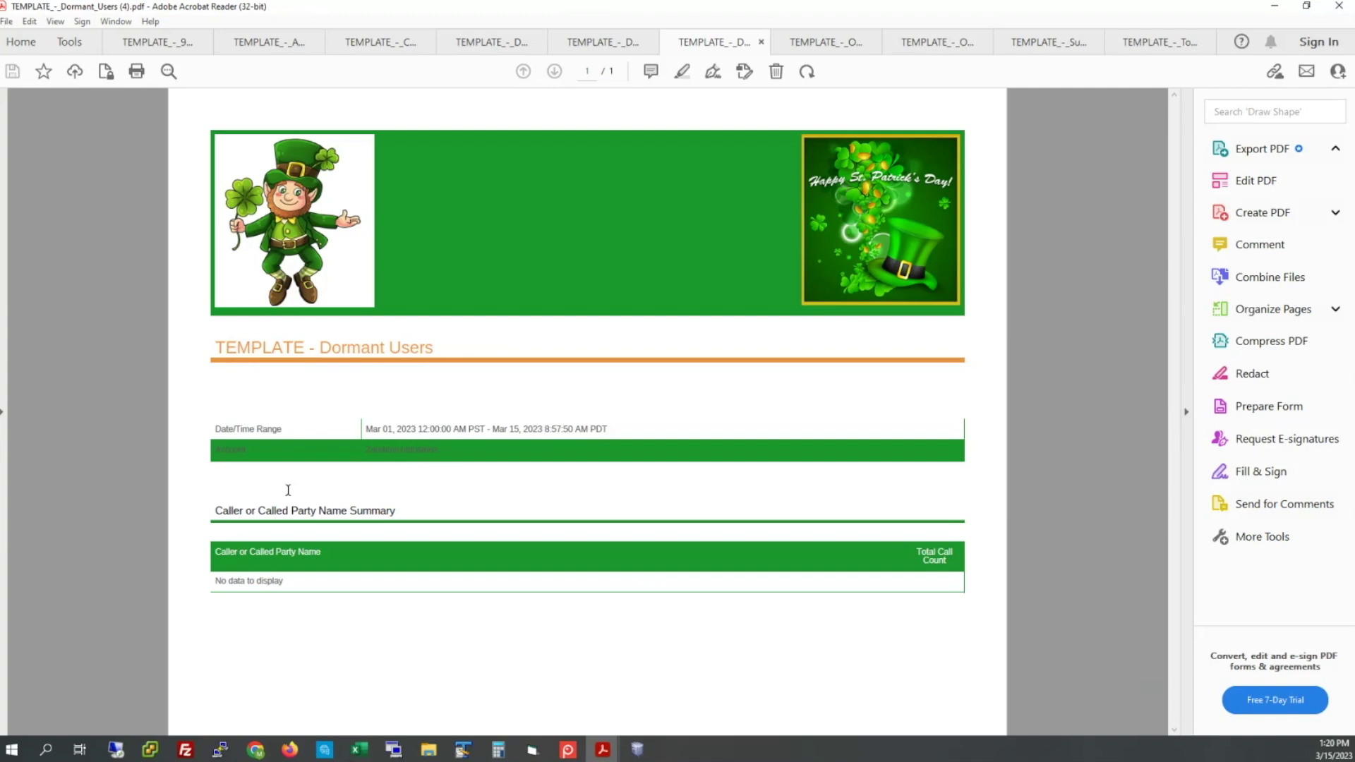
- Open the Organization Summary by Department & User PDF and examine the search set name in its search criteria summary
click(826, 42)
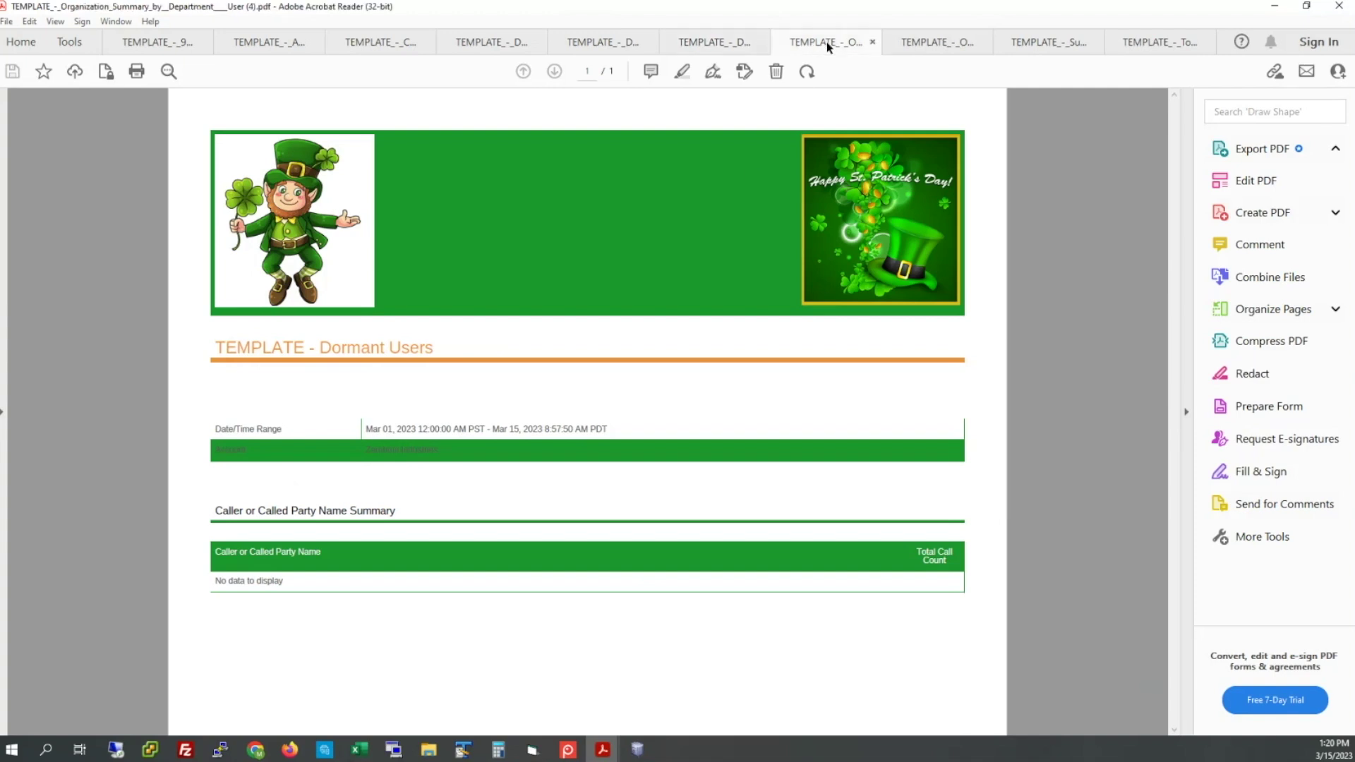
scroll(691, 342, up, 2)
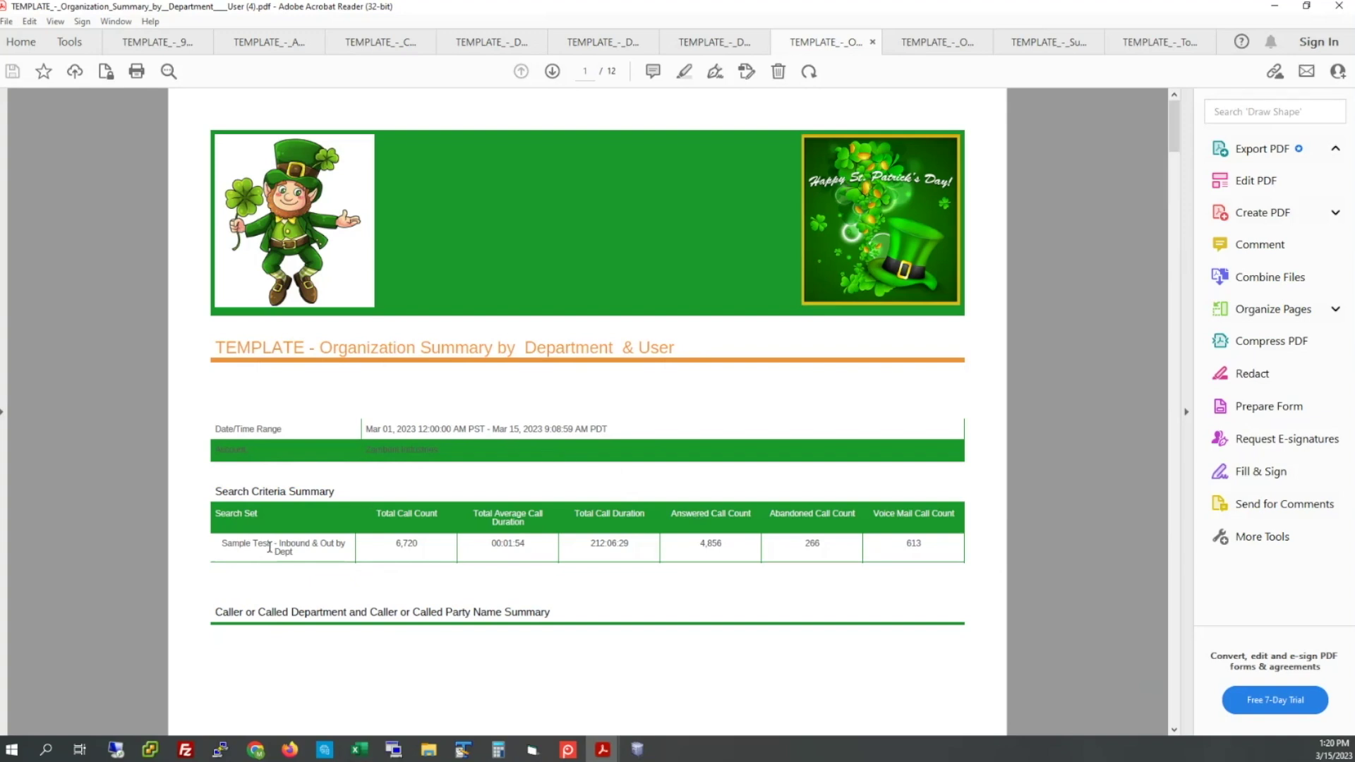
drag(221, 544, 347, 569)
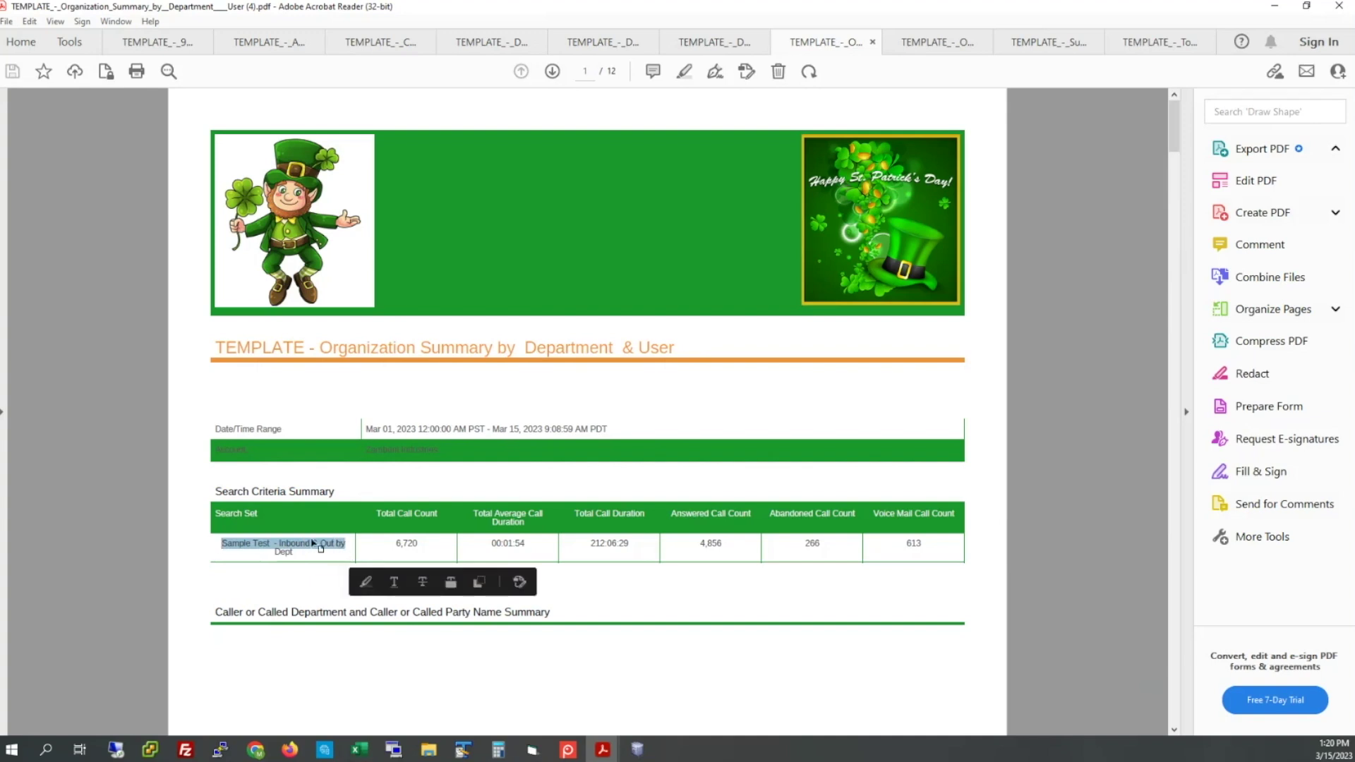
- Examine the department and party name table, including its grouping heading, the ACCOUNT SERVICES row and the INFORMATION TECHNOLOGY users
scroll(384, 549, down, 3)
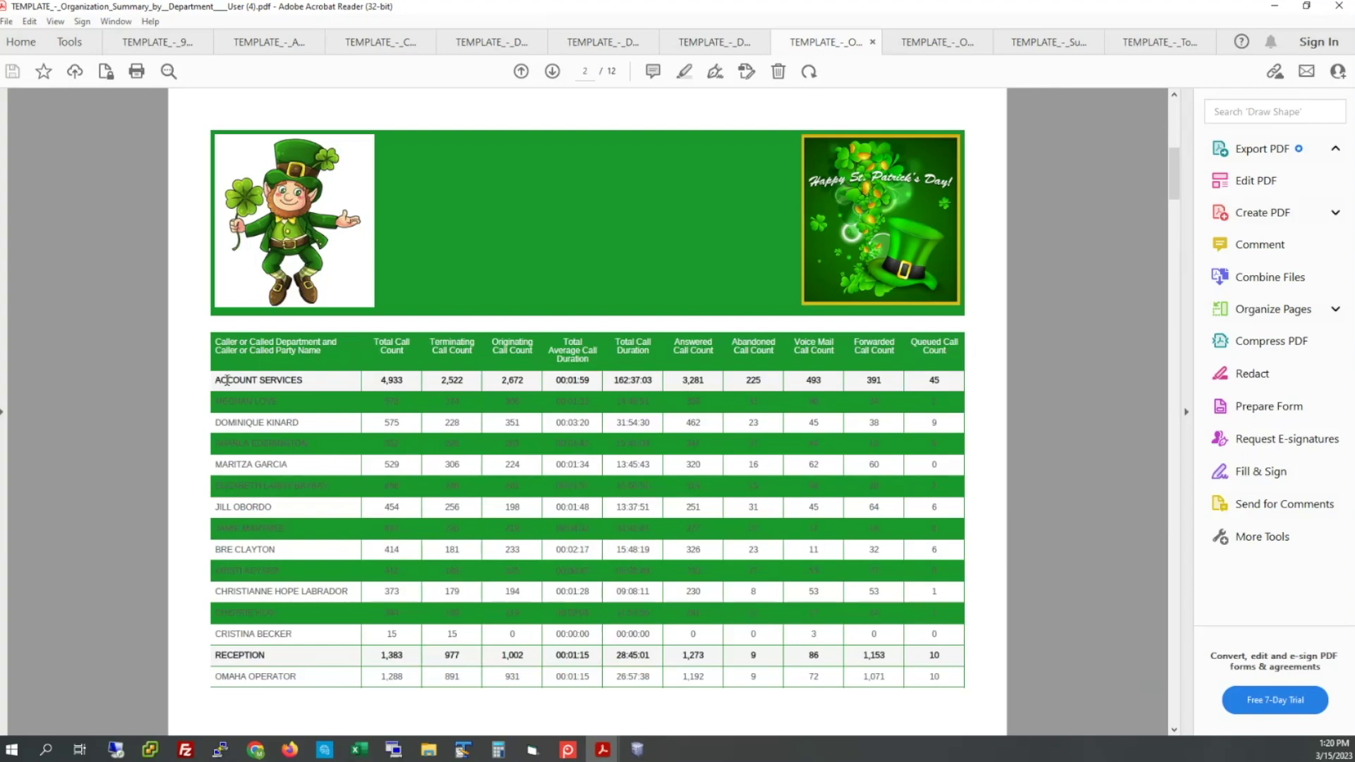
drag(216, 343, 333, 356)
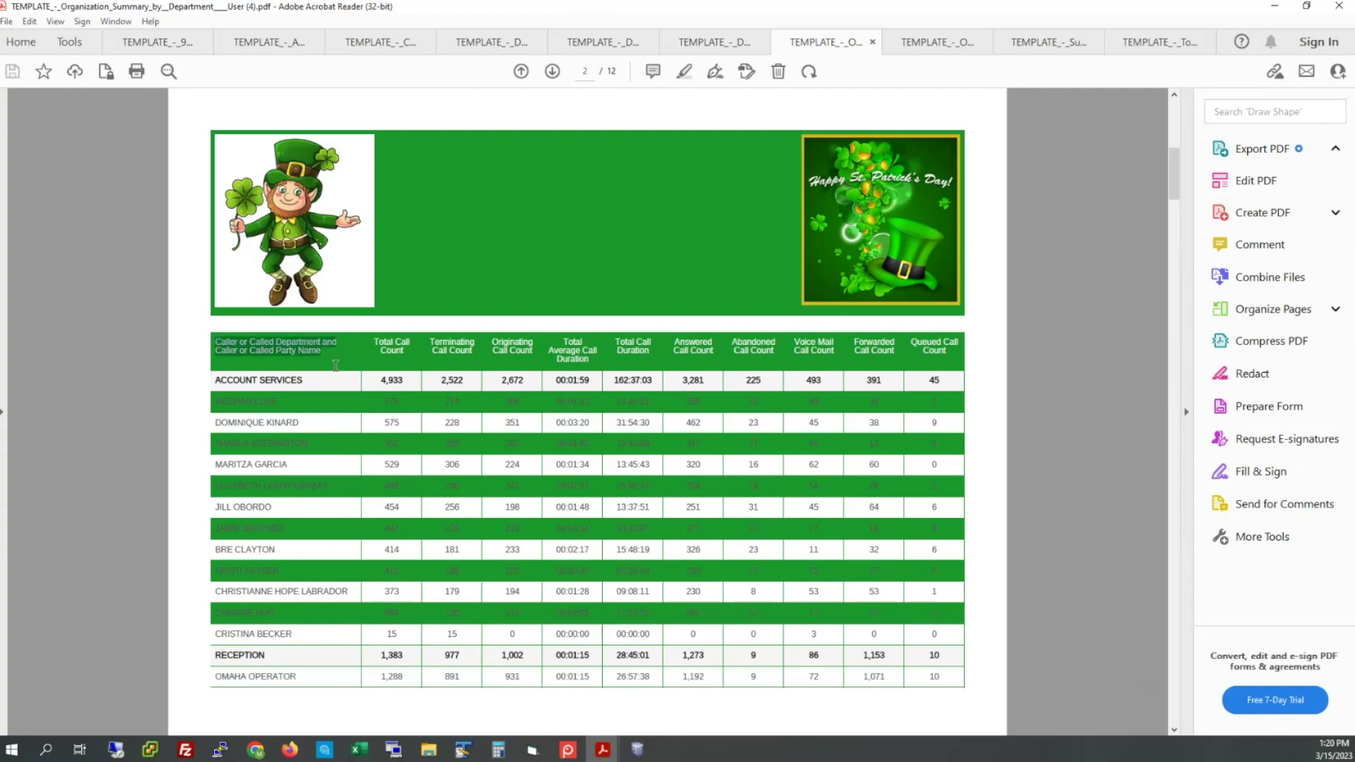
click(196, 359)
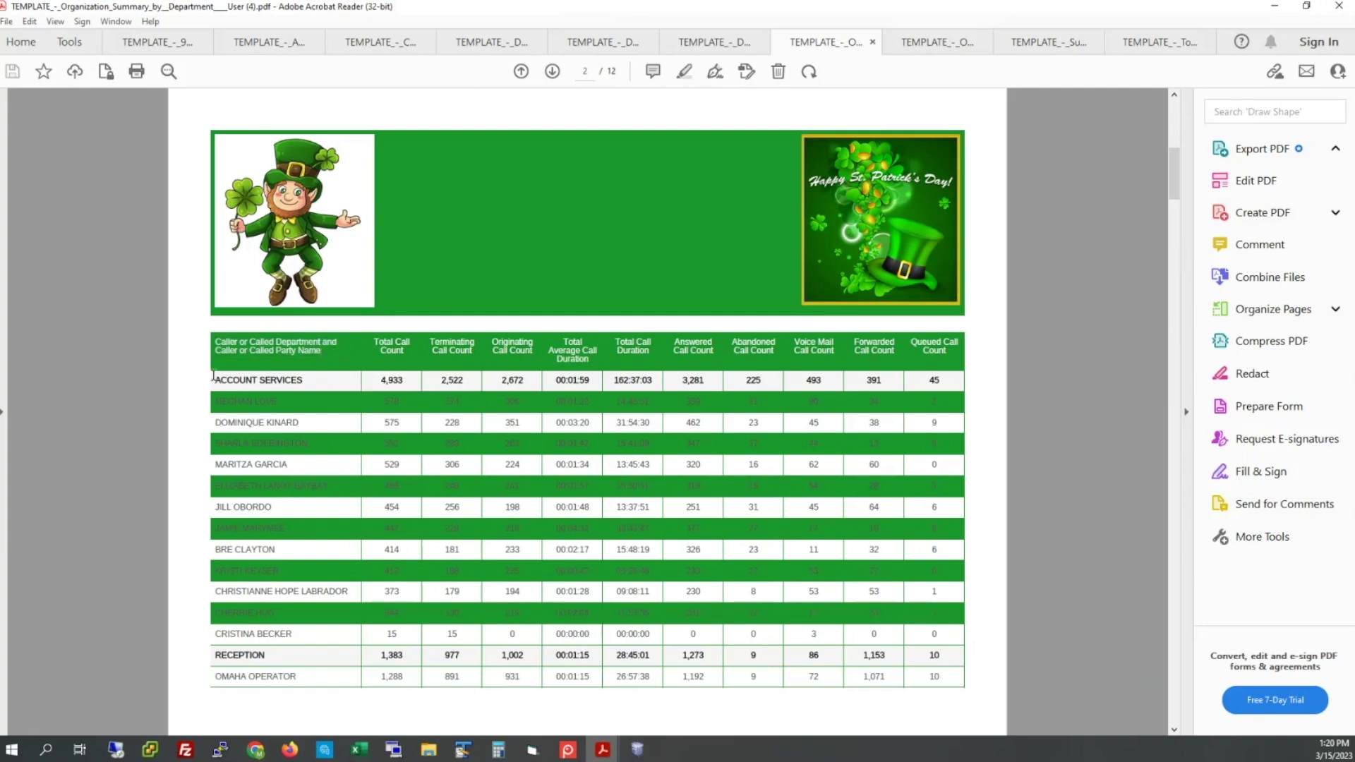
drag(214, 379, 310, 380)
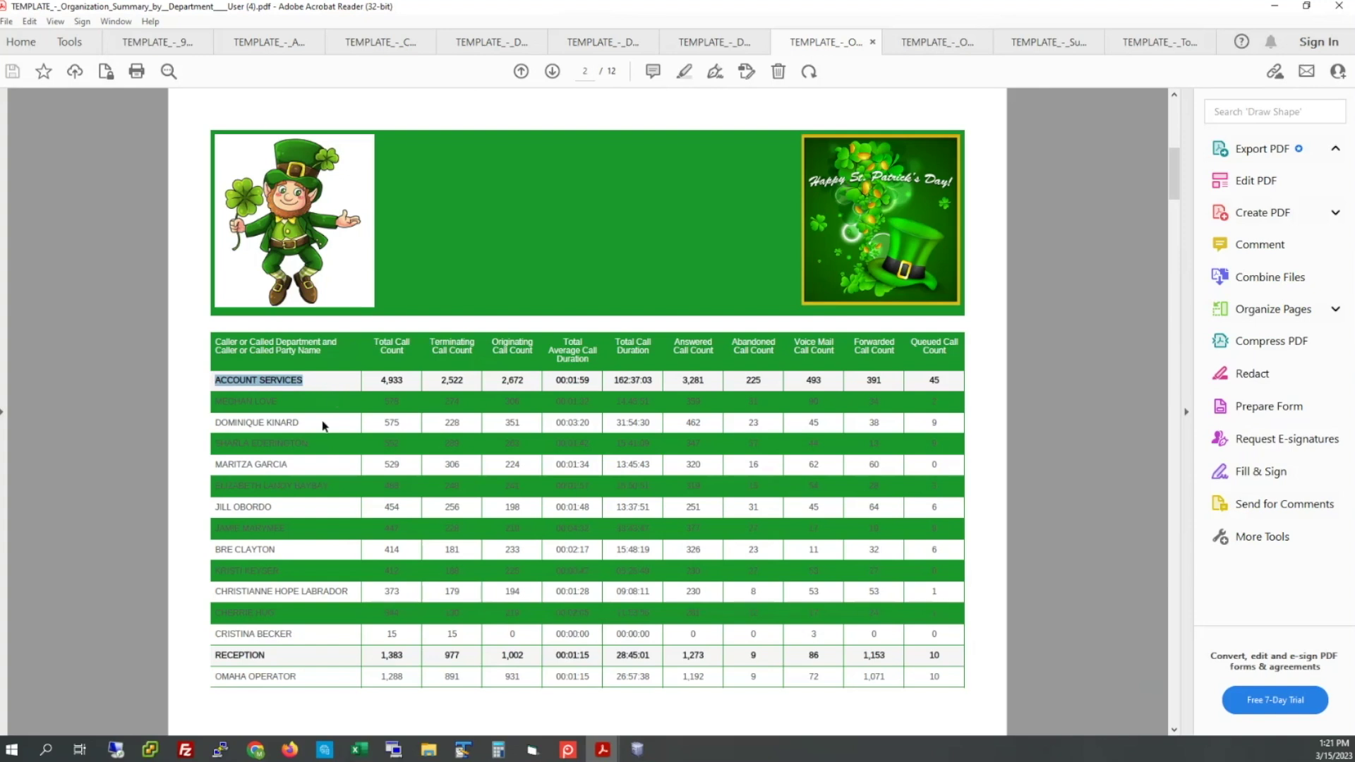
scroll(272, 443, down, 1)
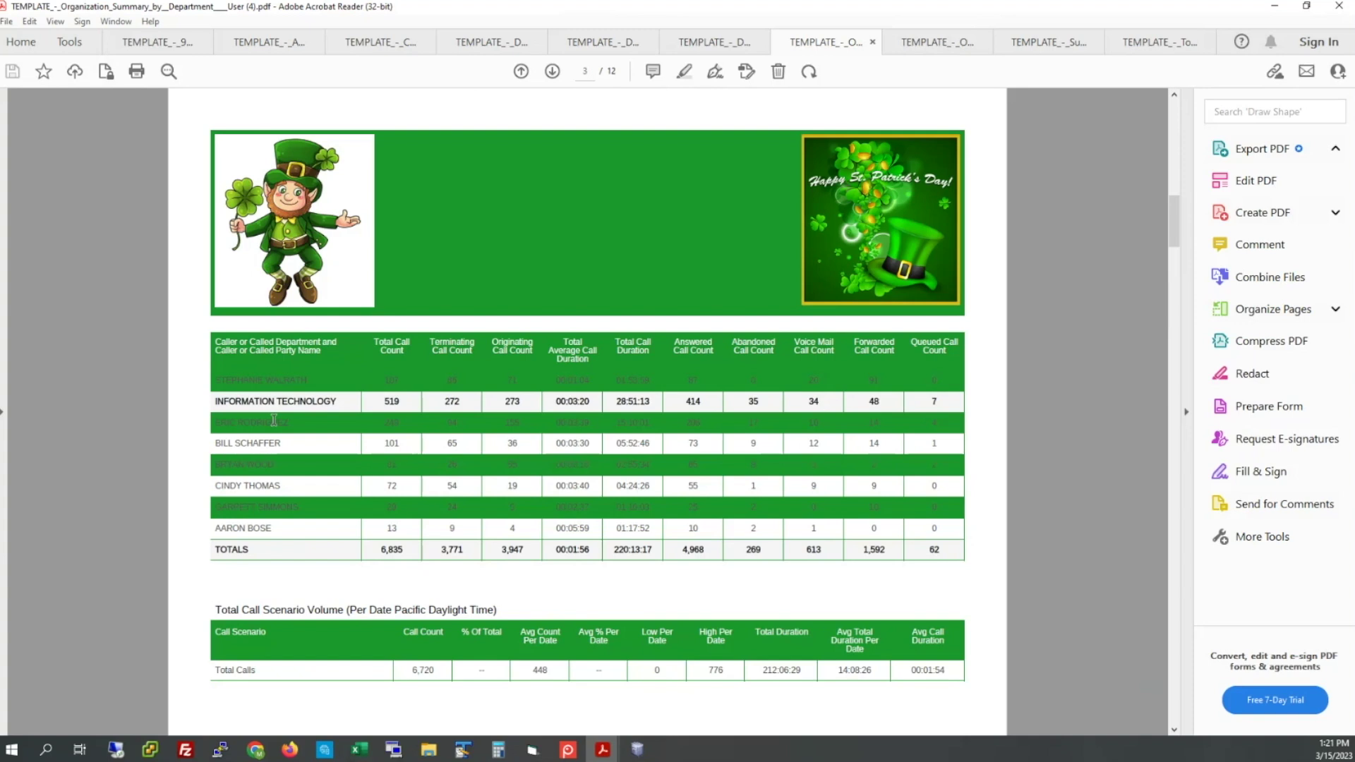
- Examine the total call statistics by date, the daily call volume chart and the hourly chart for the ACCOUNT SERVICES department
scroll(273, 421, down, 1)
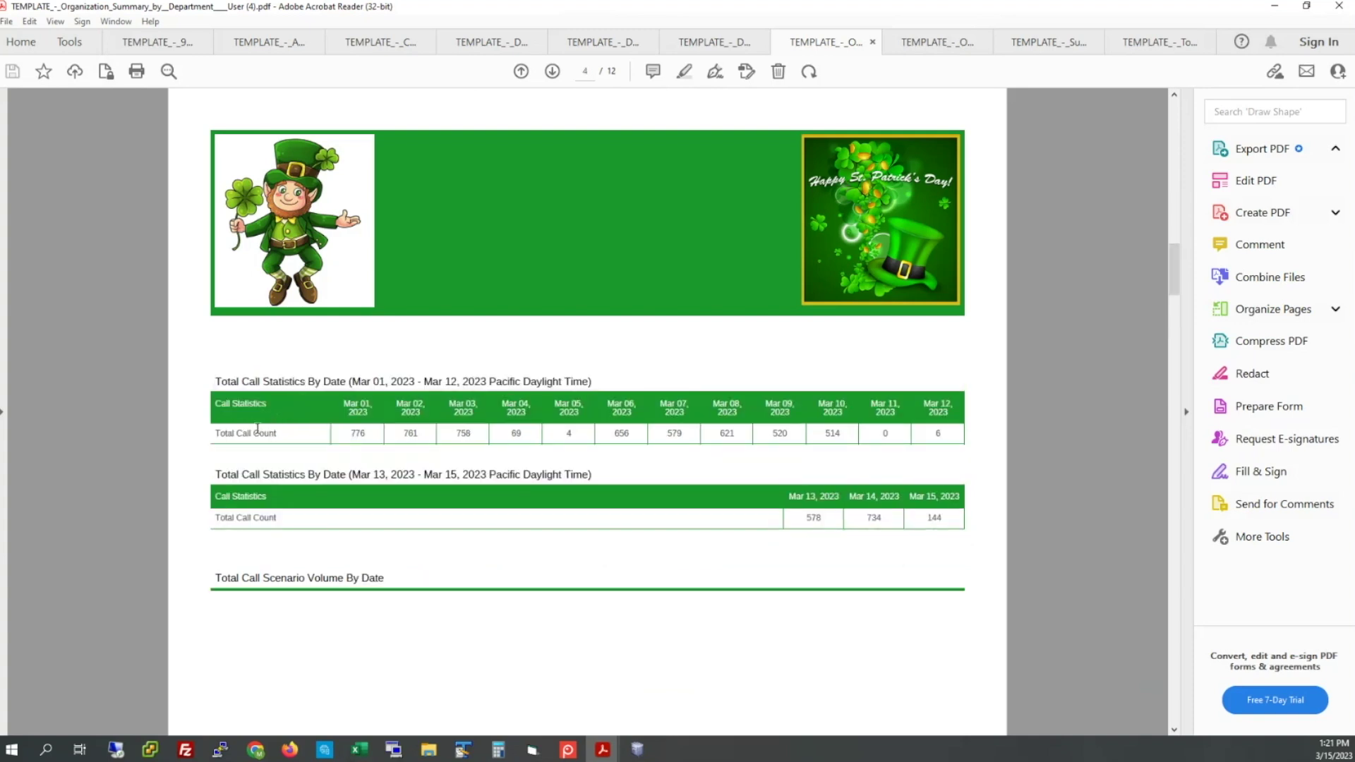
drag(215, 434, 267, 435)
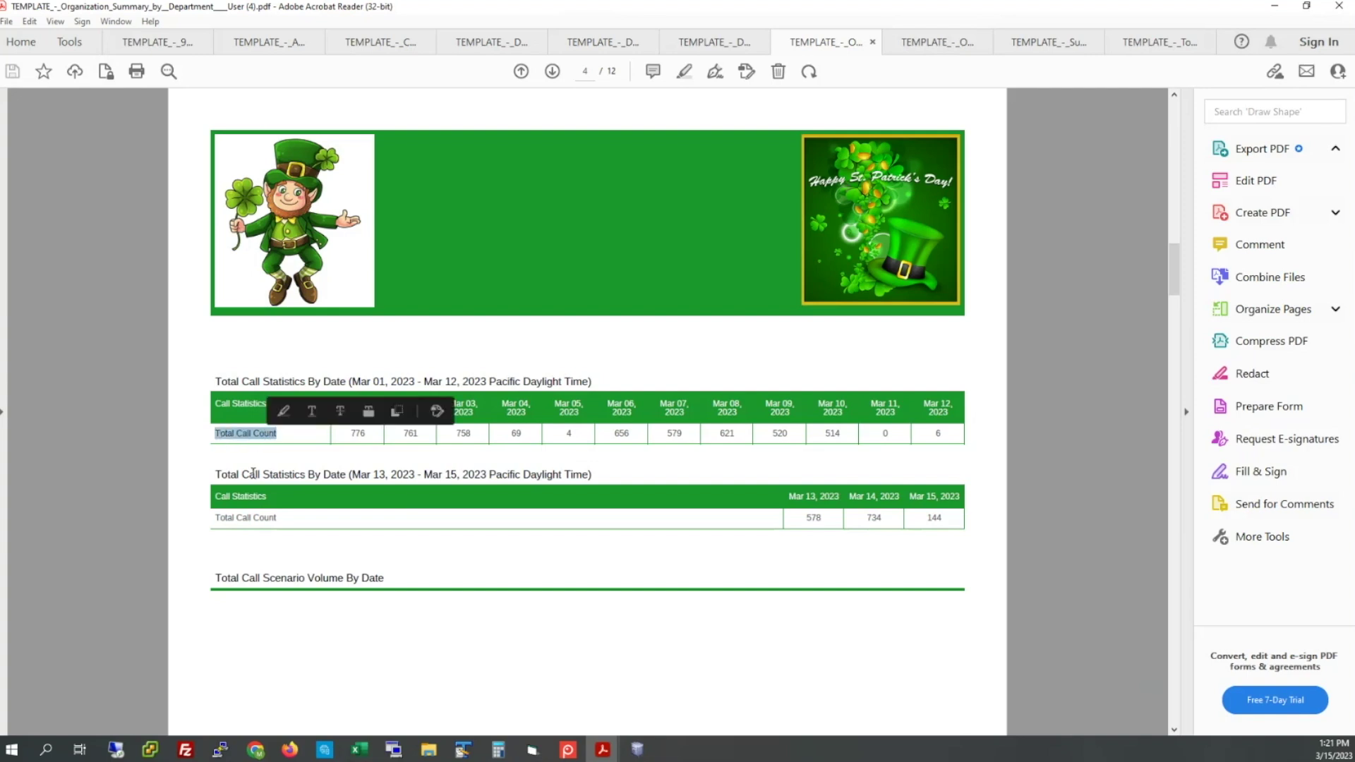
scroll(249, 448, down, 1)
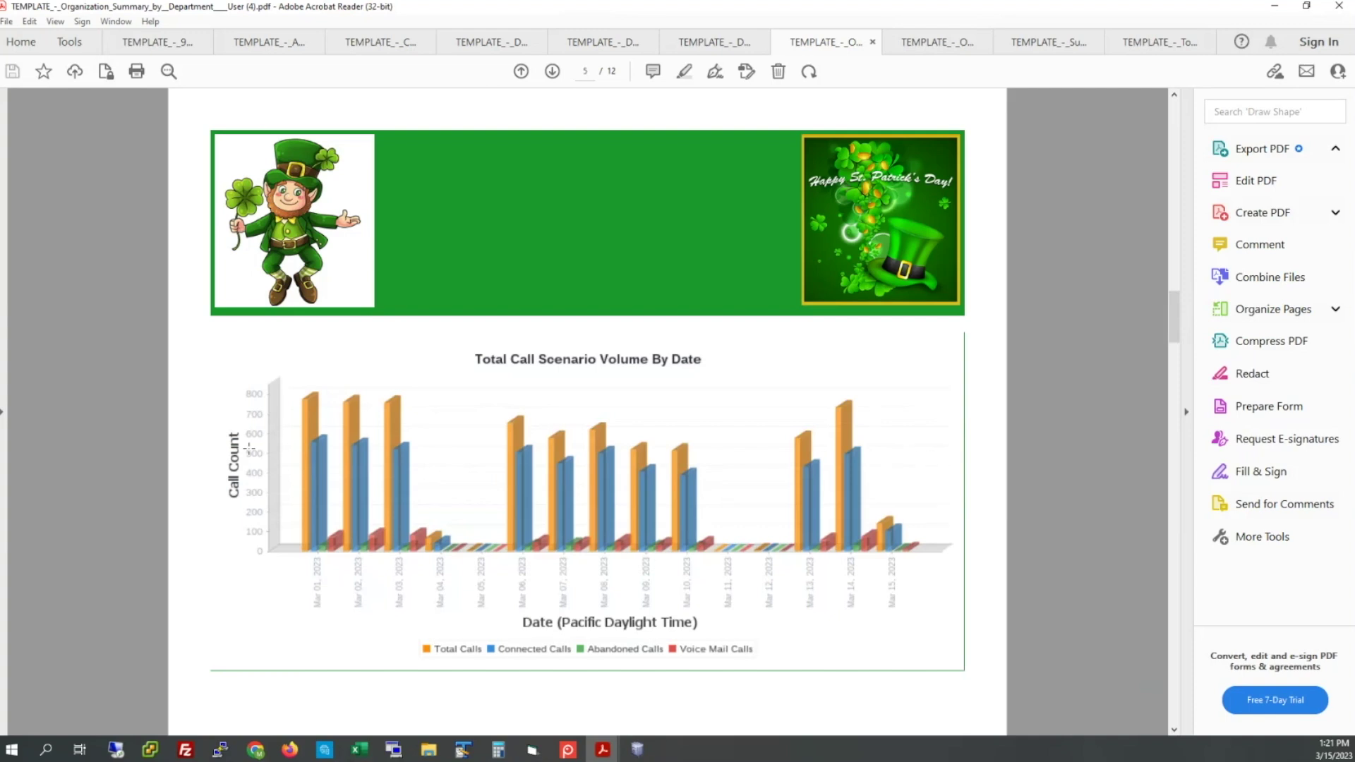
scroll(250, 448, down, 2)
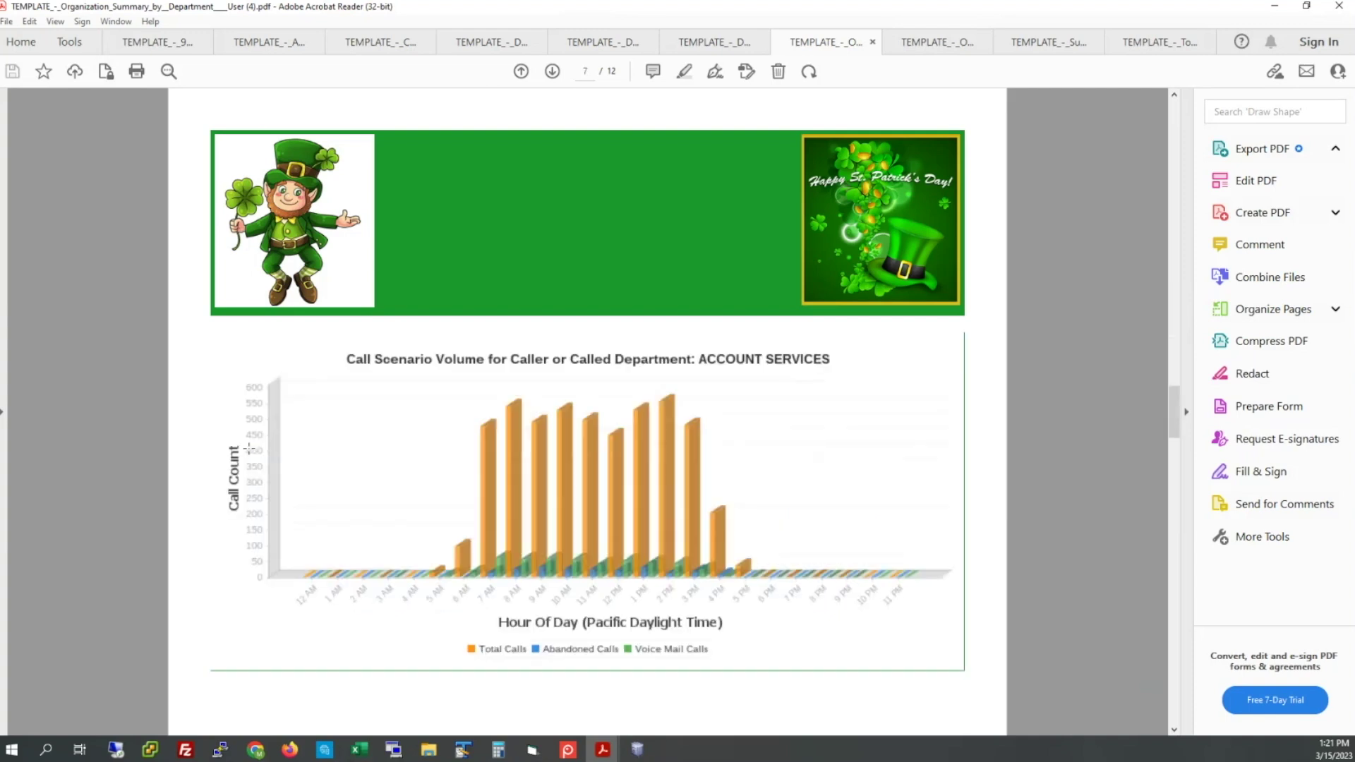
scroll(249, 448, down, 1)
scroll(250, 449, up, 1)
- Open the Organization Summary by Site PDF and examine its search criteria summary and the columns of the caller or called site table
click(938, 53)
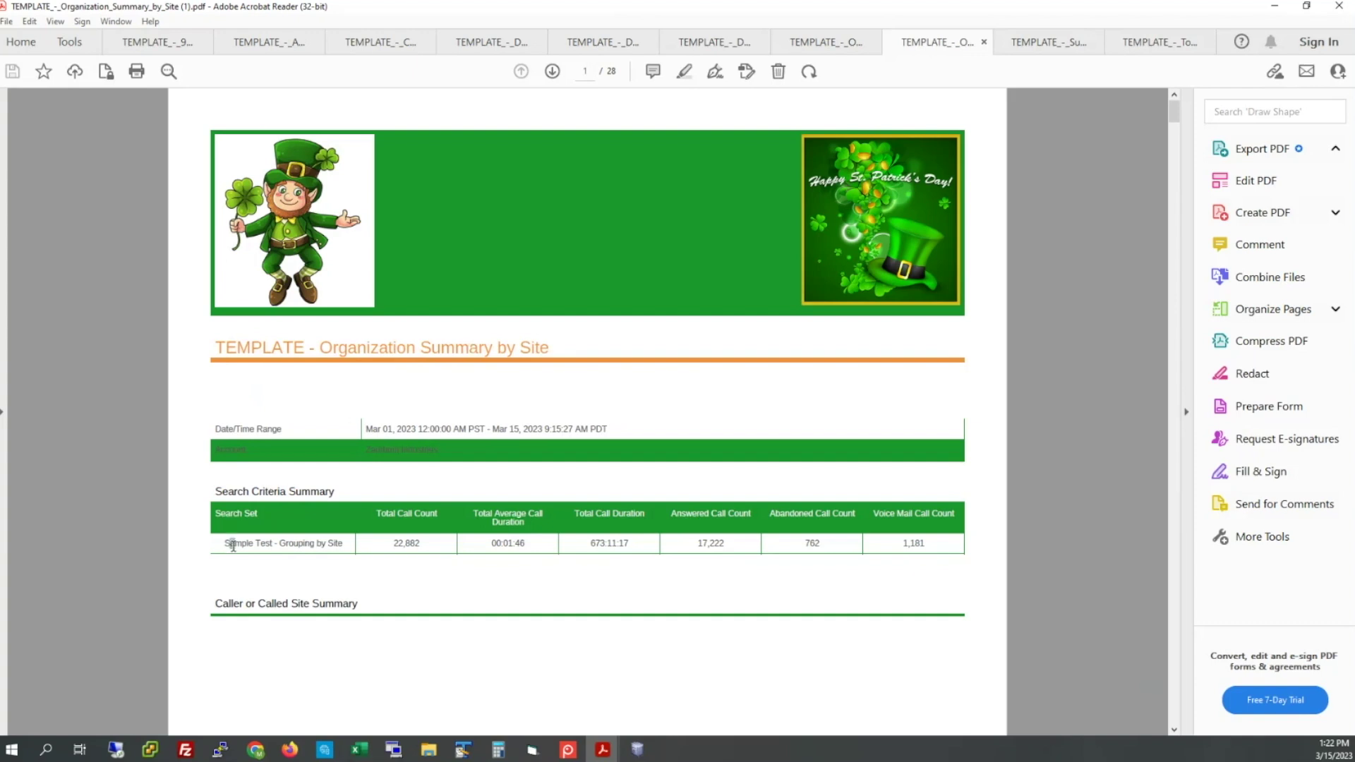
drag(226, 542, 940, 548)
scroll(502, 543, down, 2)
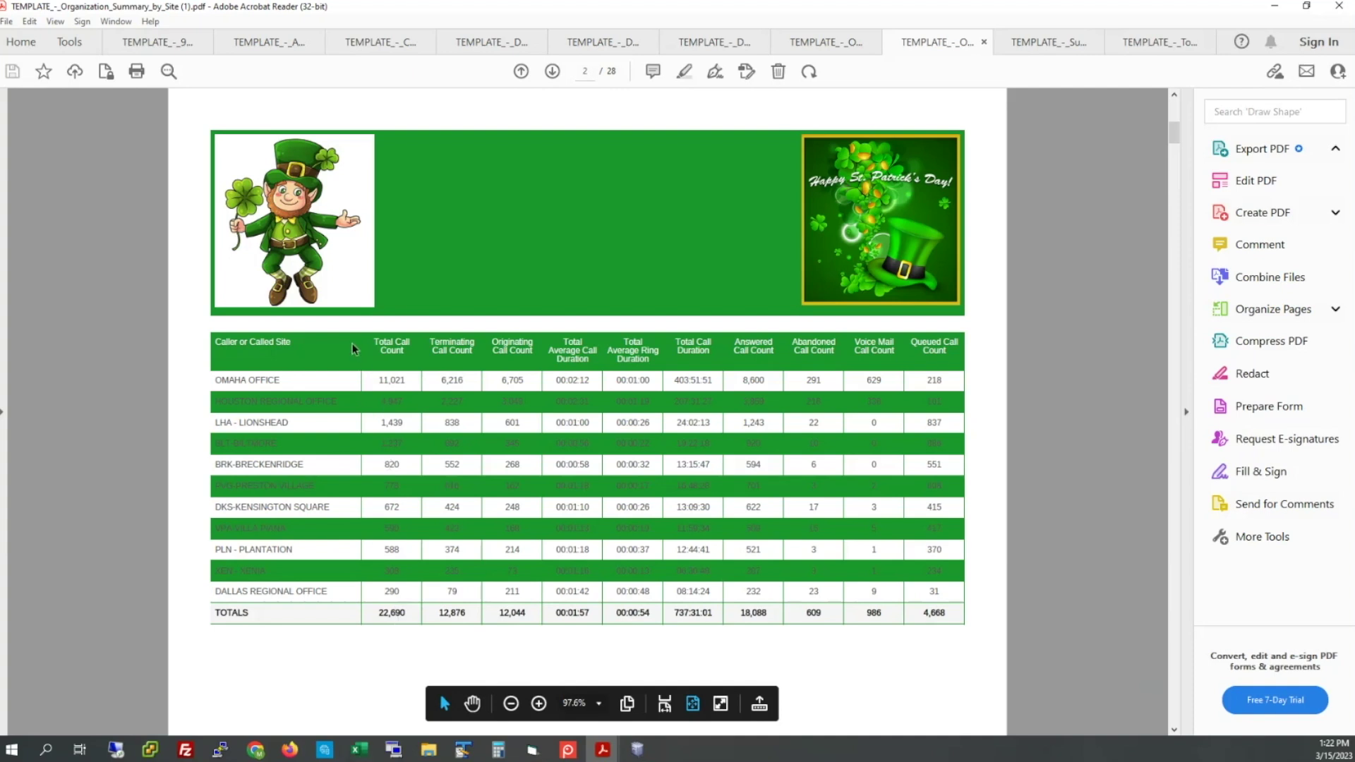
drag(369, 339, 394, 364)
- Examine the per-date call scenario volume by site and the call volume chart for the OMAHA OFFICE site
scroll(277, 442, down, 2)
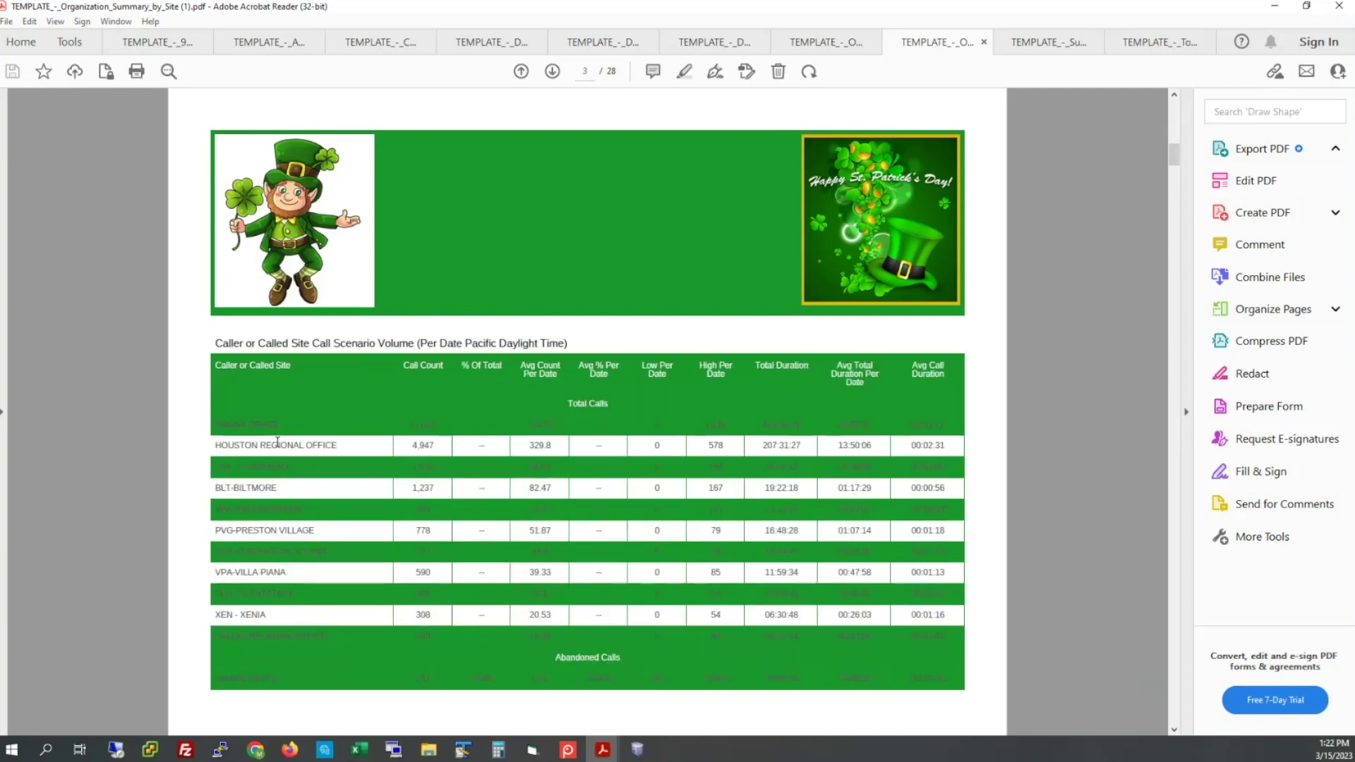
scroll(277, 443, down, 2)
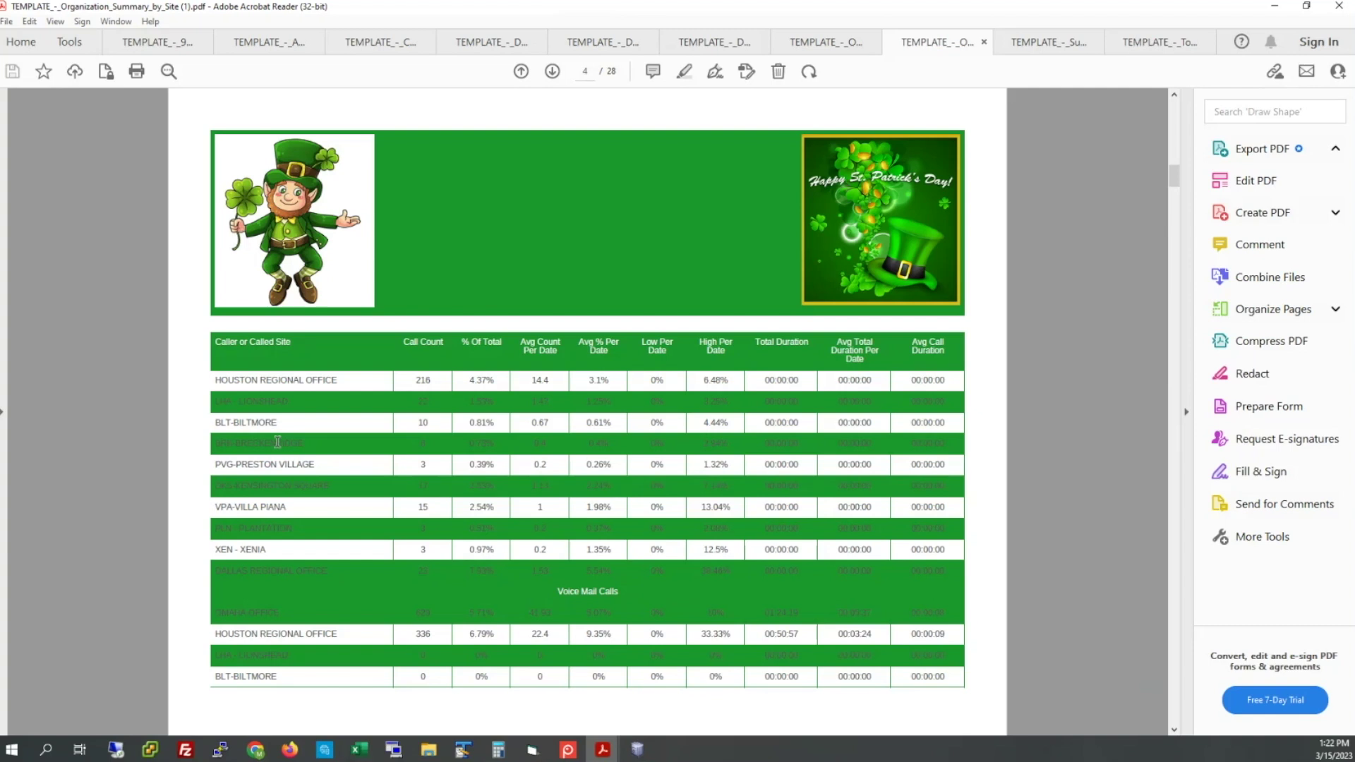
scroll(277, 442, down, 3)
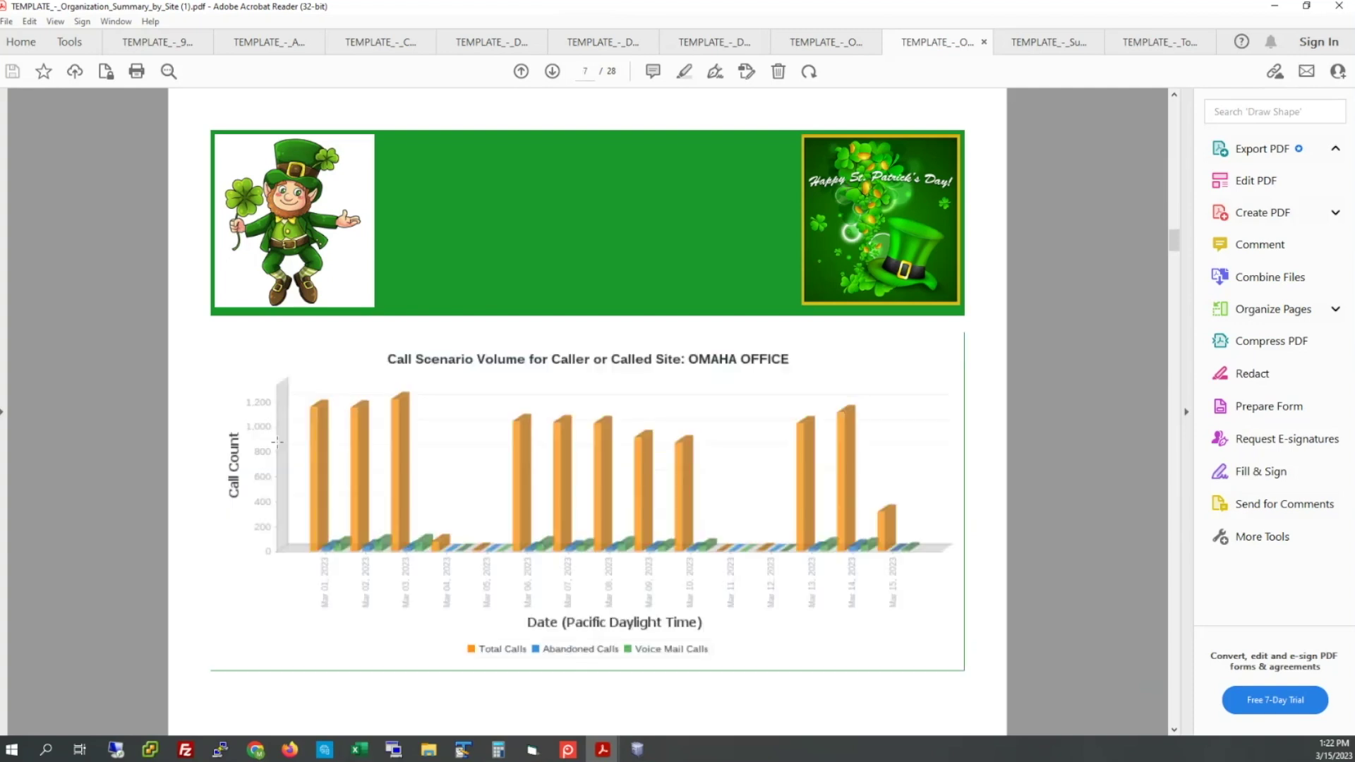
- Open the Summary by Call Location PDF and examine the caller or called location summary through to its totals row
click(1051, 43)
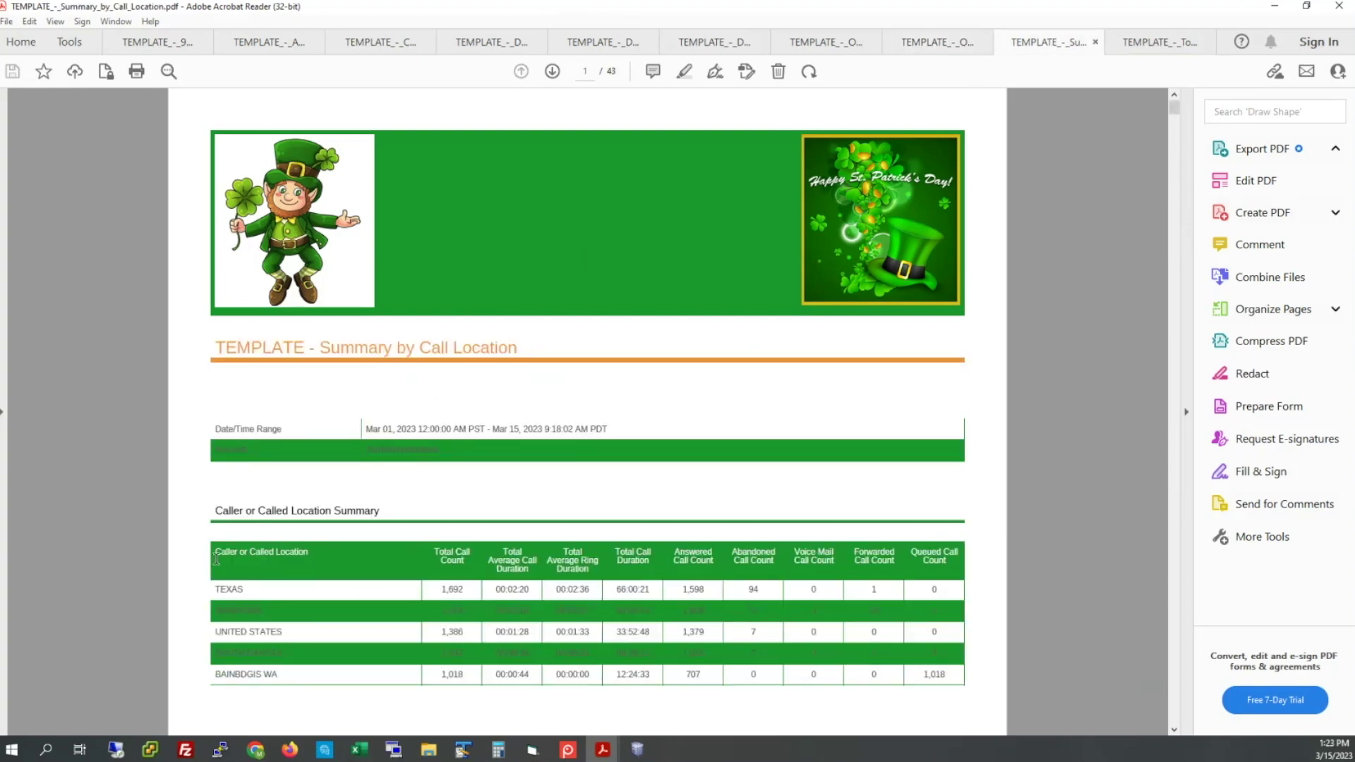
scroll(192, 526, down, 2)
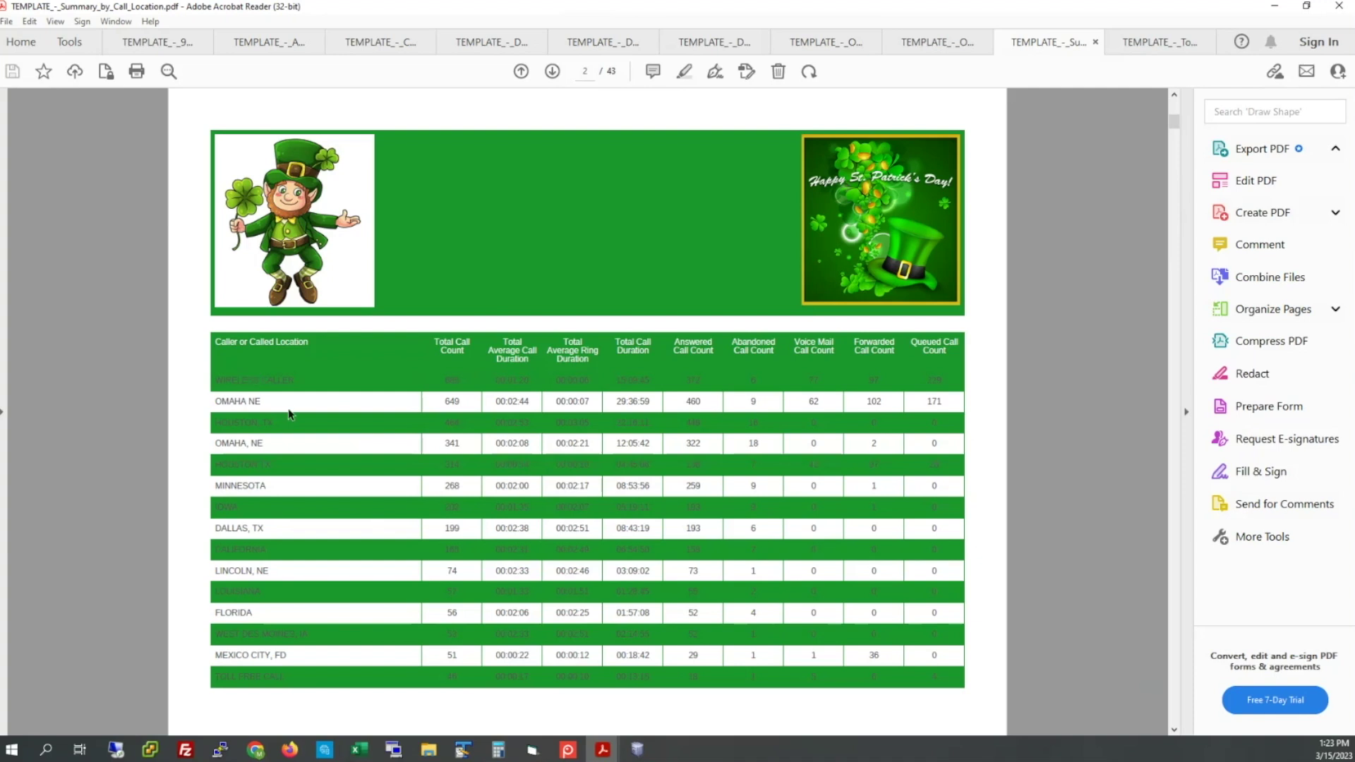
scroll(288, 414, up, 3)
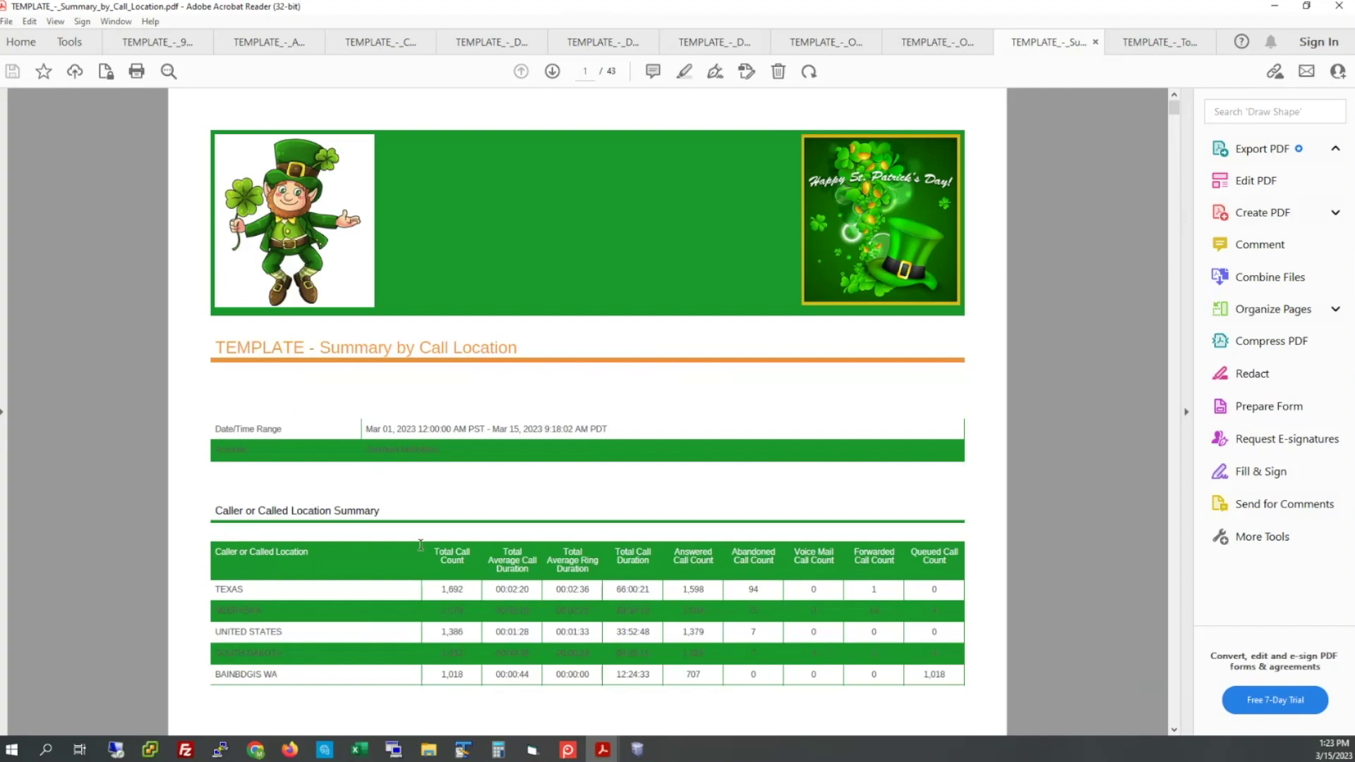
scroll(421, 544, down, 3)
scroll(412, 515, up, 2)
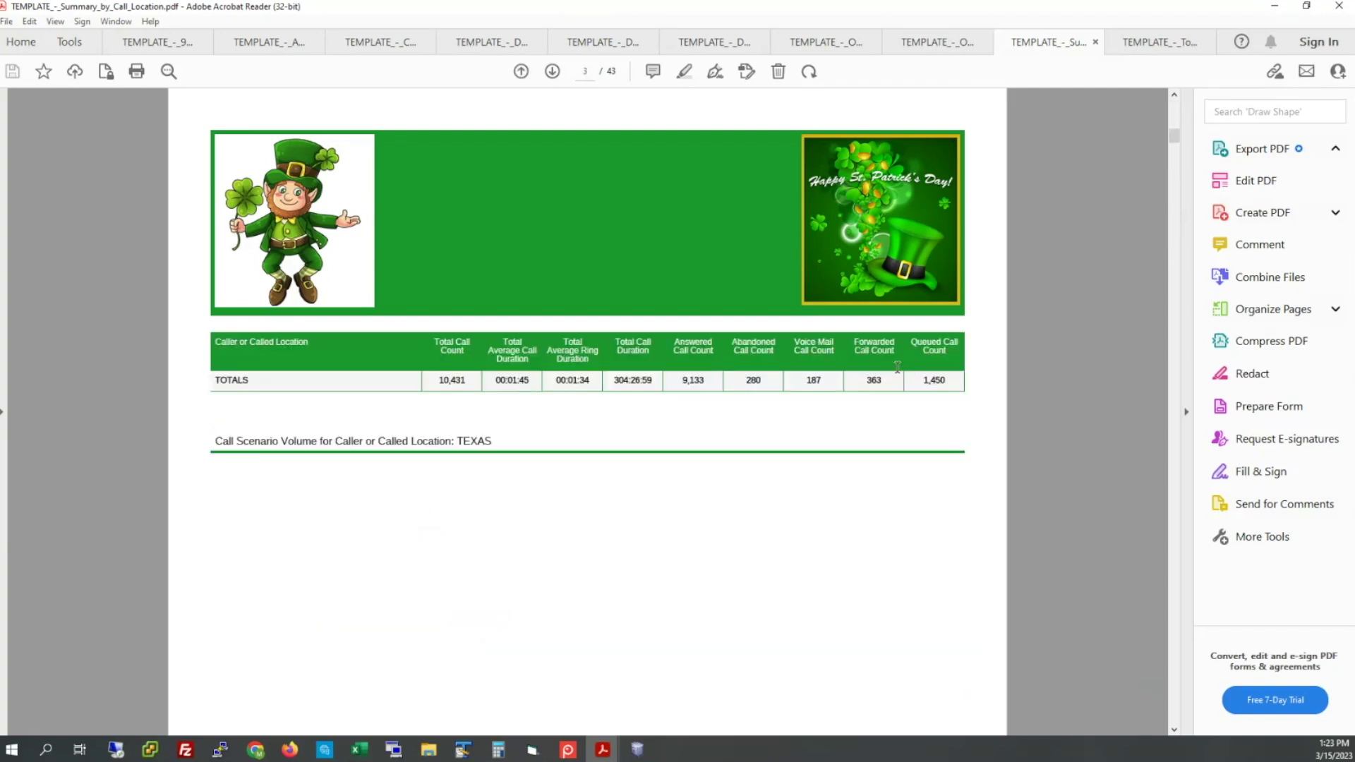
- Open the Total Call Volume by Direction PDF, examine the direction summary and call scenario volume, and return to its first page
click(1150, 45)
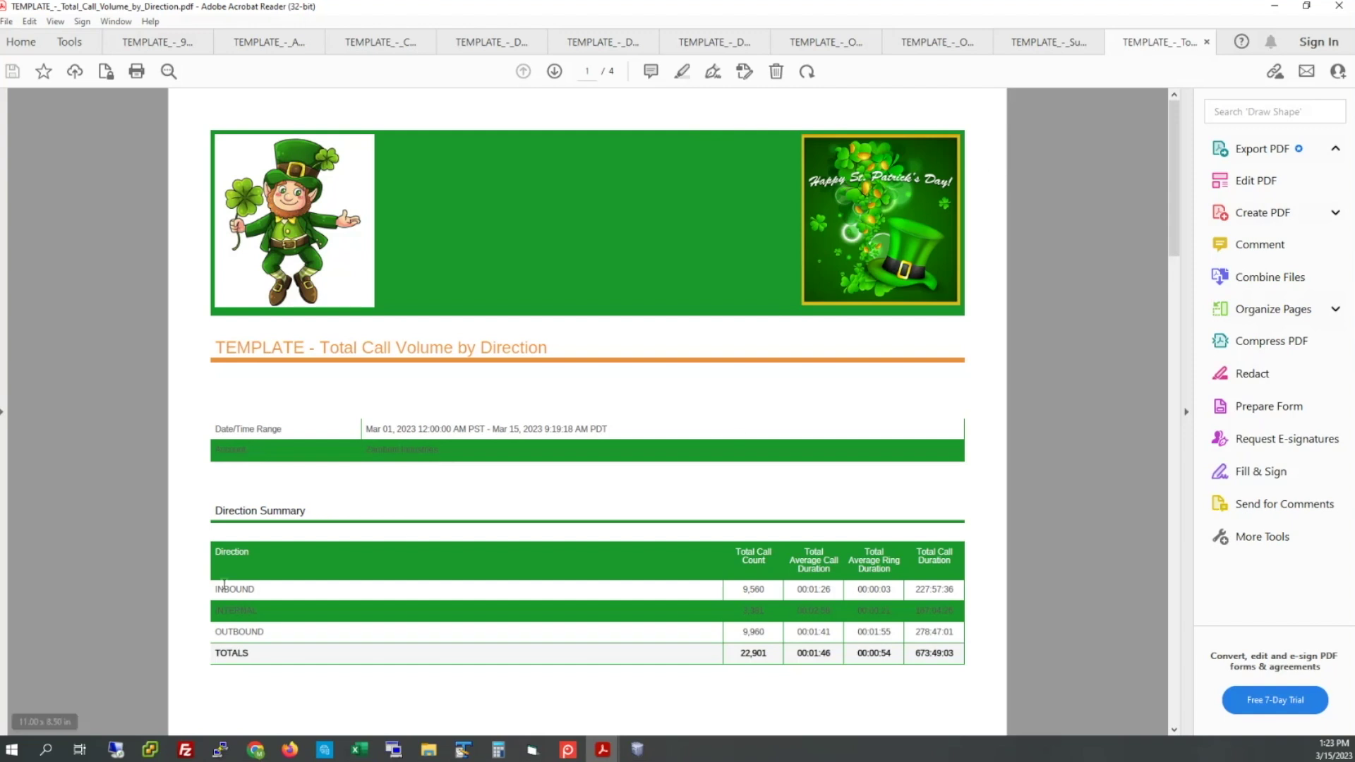
drag(212, 590, 292, 631)
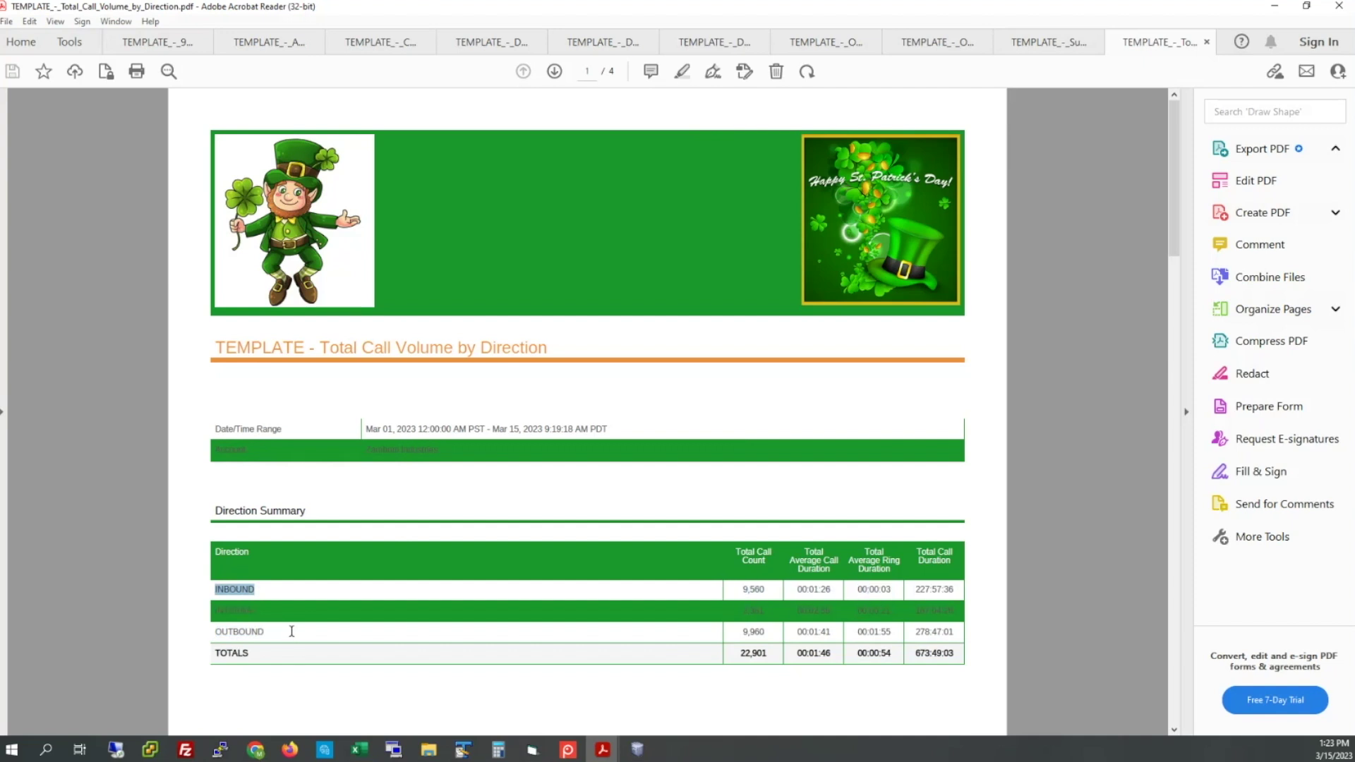
click(314, 499)
scroll(594, 522, down, 3)
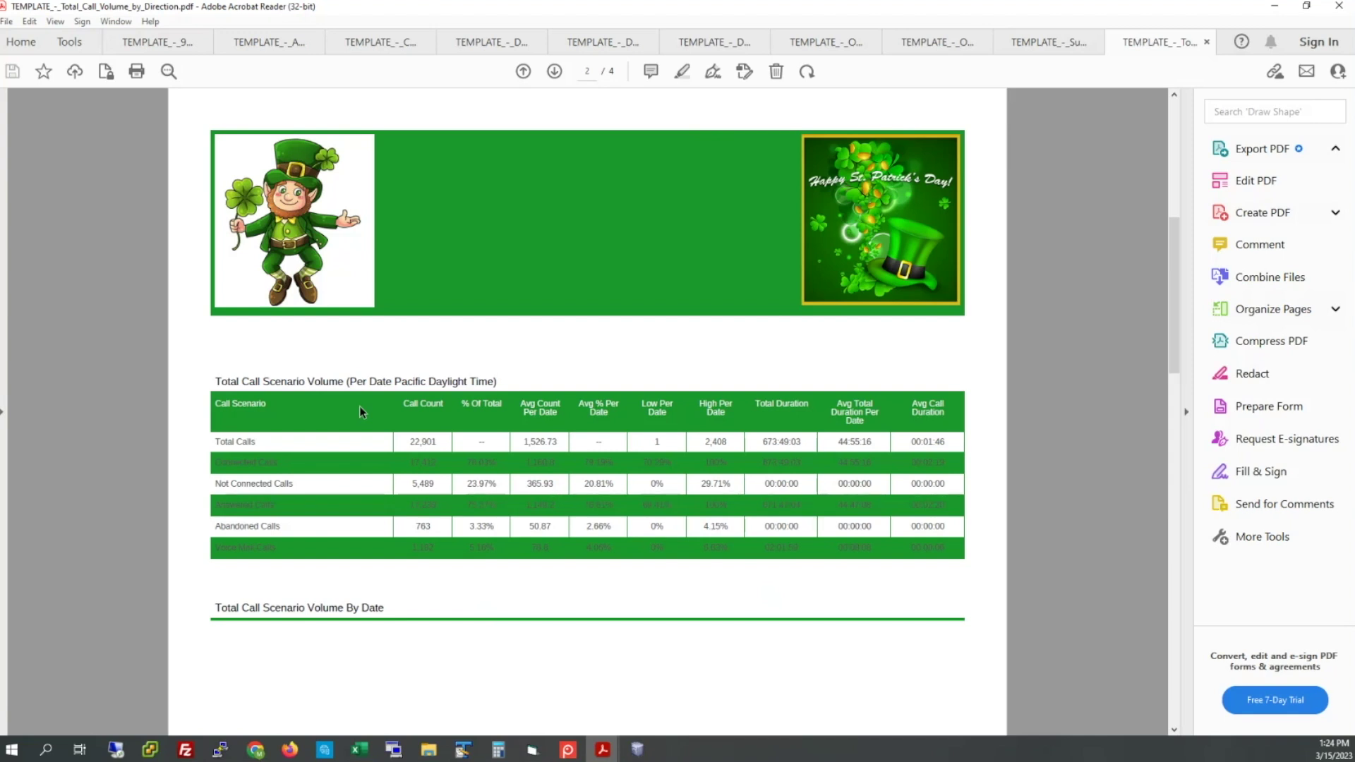
scroll(1048, 293, up, 5)
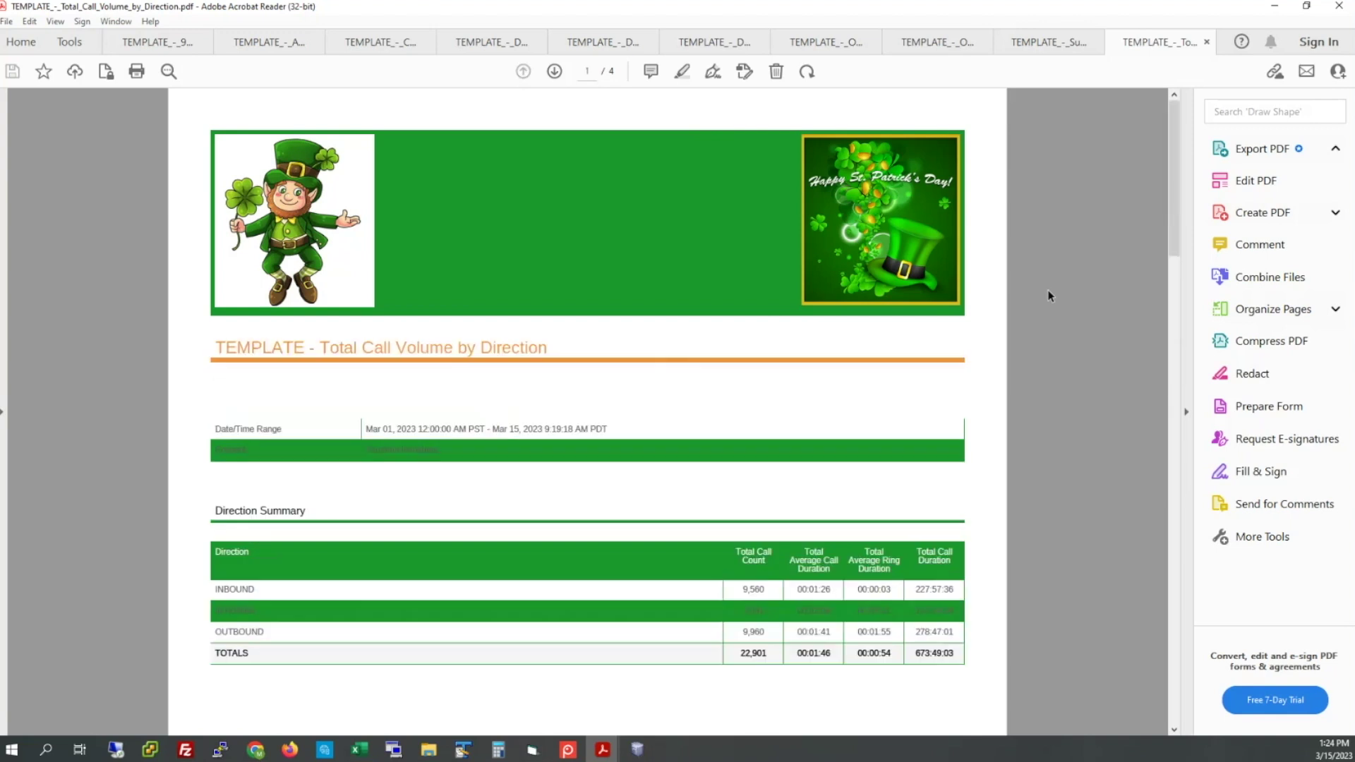
- Switch to the Zoom Phone Reporting Templates article in Chrome and return to the beginning of the article
click(1307, 9)
click(693, 149)
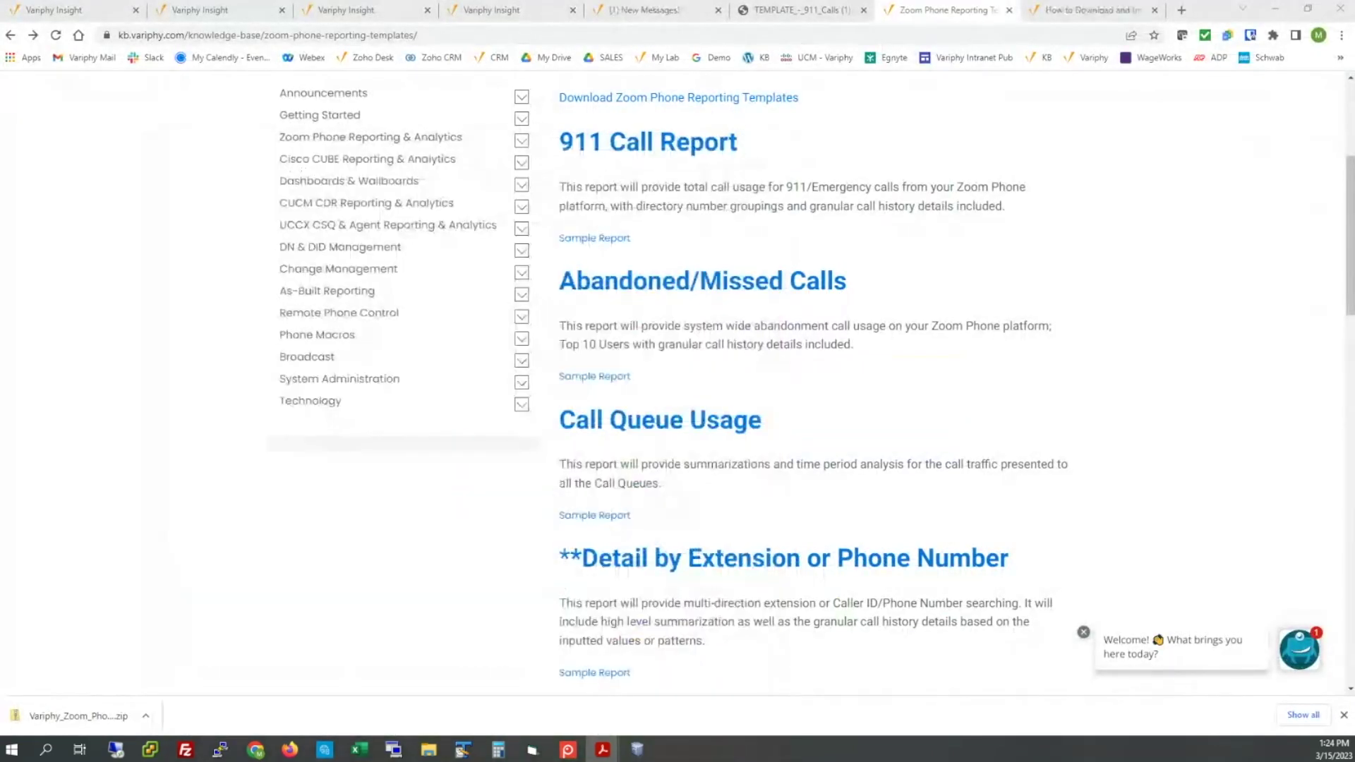
scroll(842, 310, up, 1)
scroll(841, 310, up, 4)
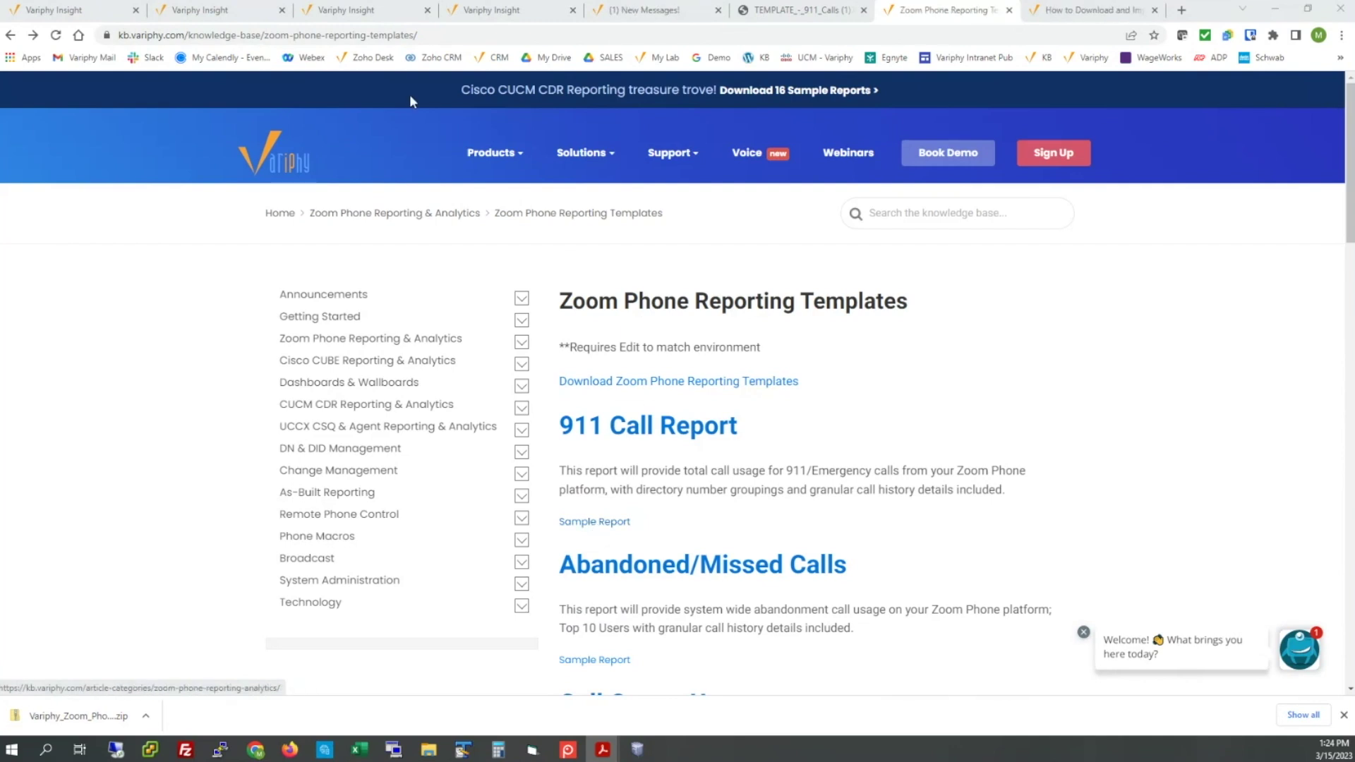
- Return to the Variphy Insight reports list for Zamboni Industries and open its report schedules
click(379, 14)
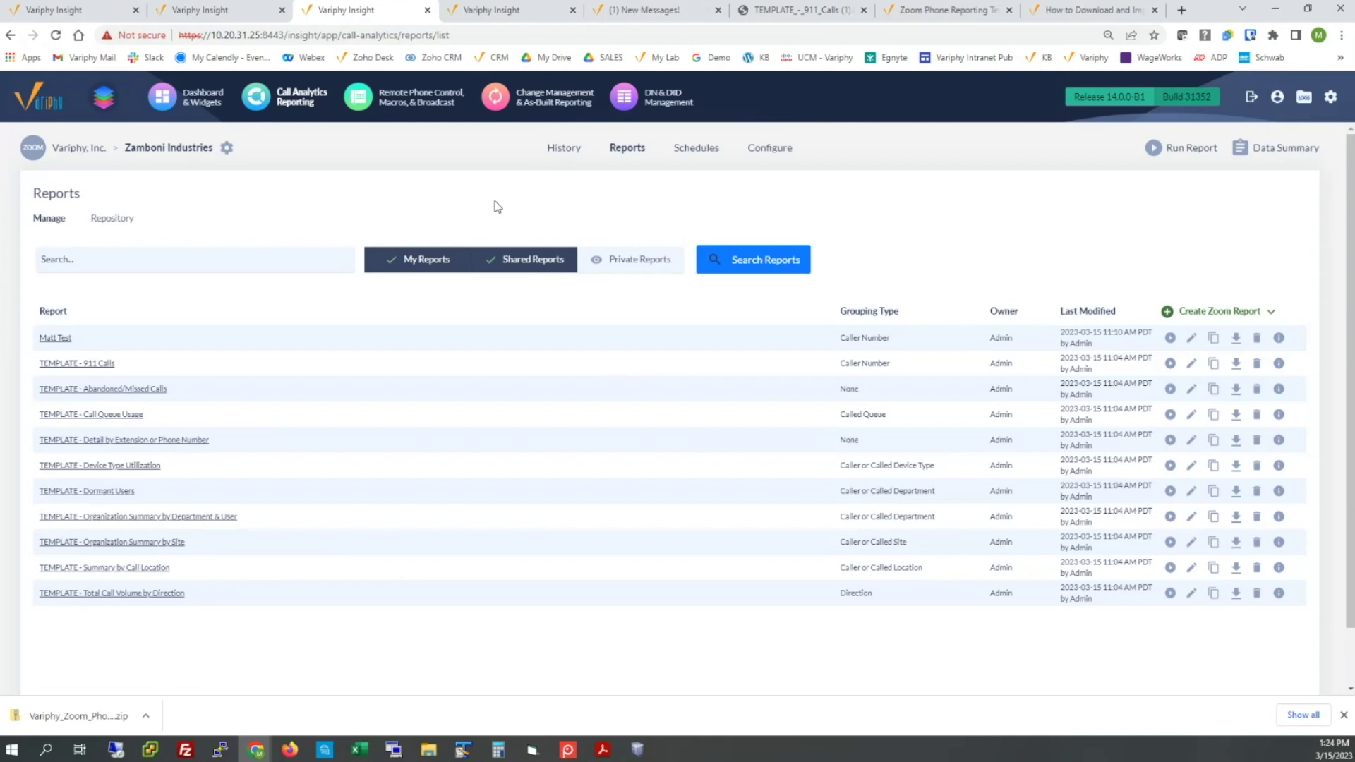
click(684, 151)
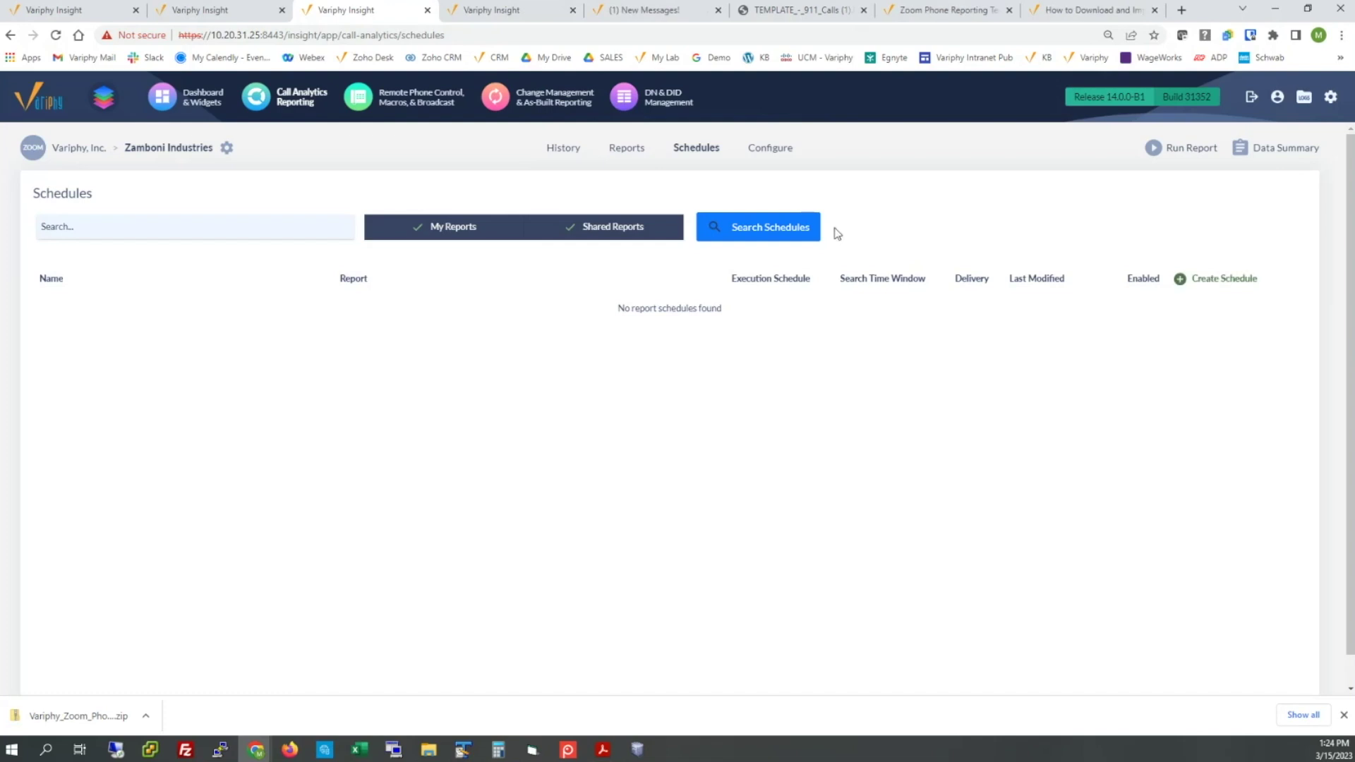
- Open the call history search, remove the Caller Number criterion and add a Caller Department criterion
click(569, 150)
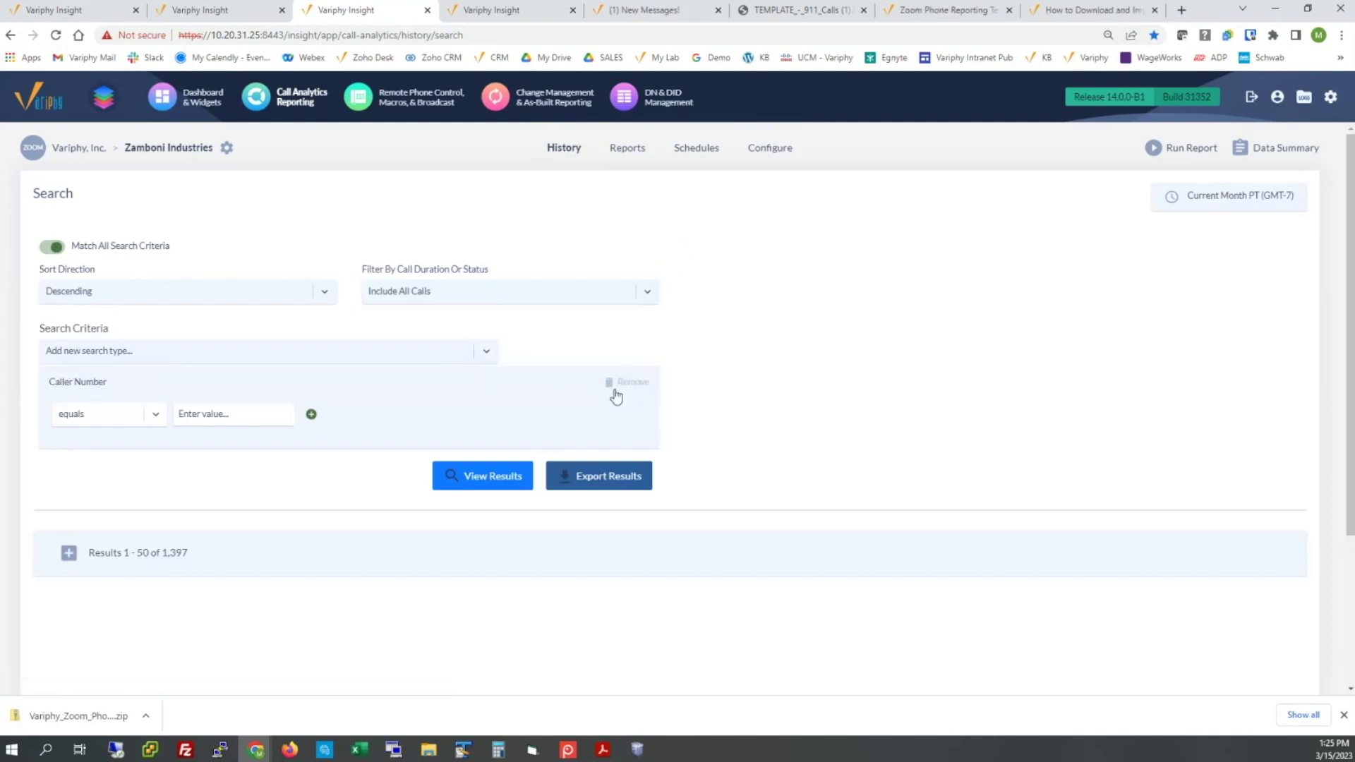
click(614, 384)
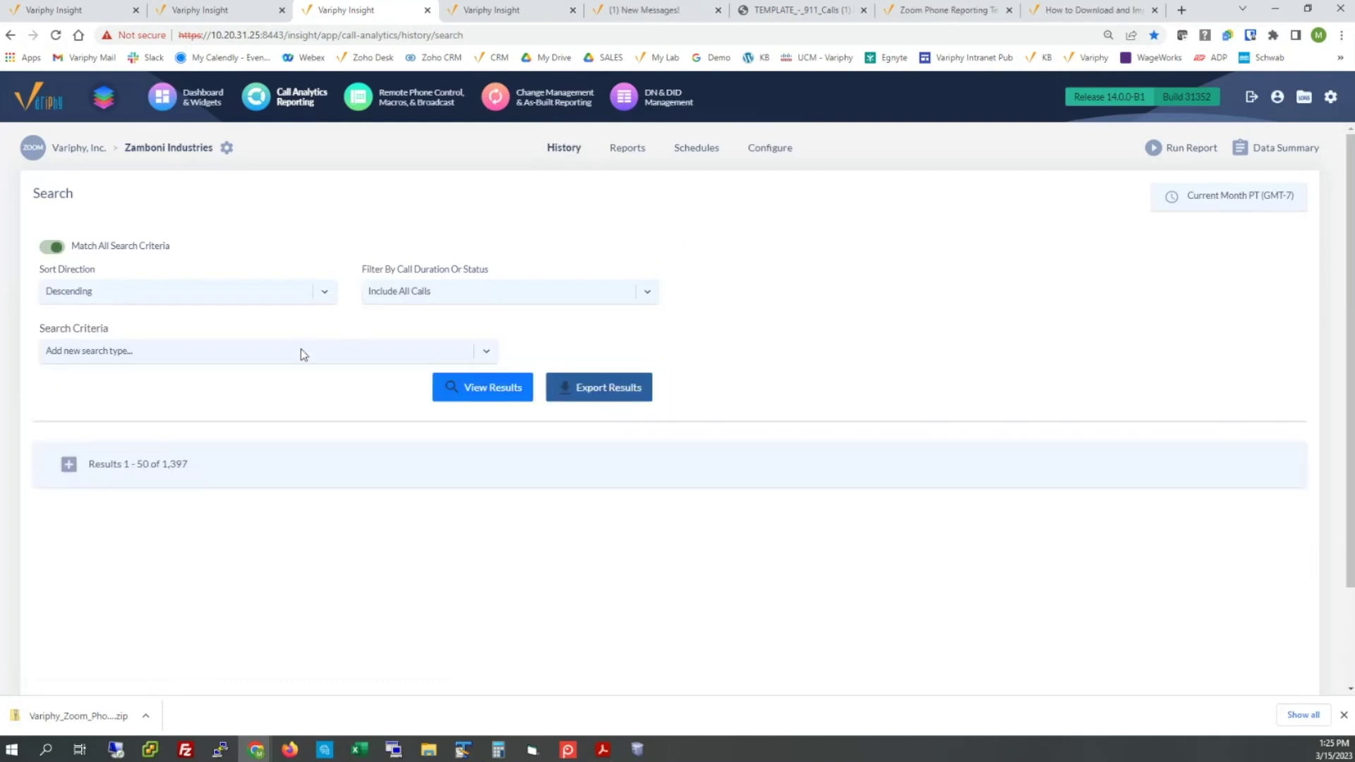
click(300, 350)
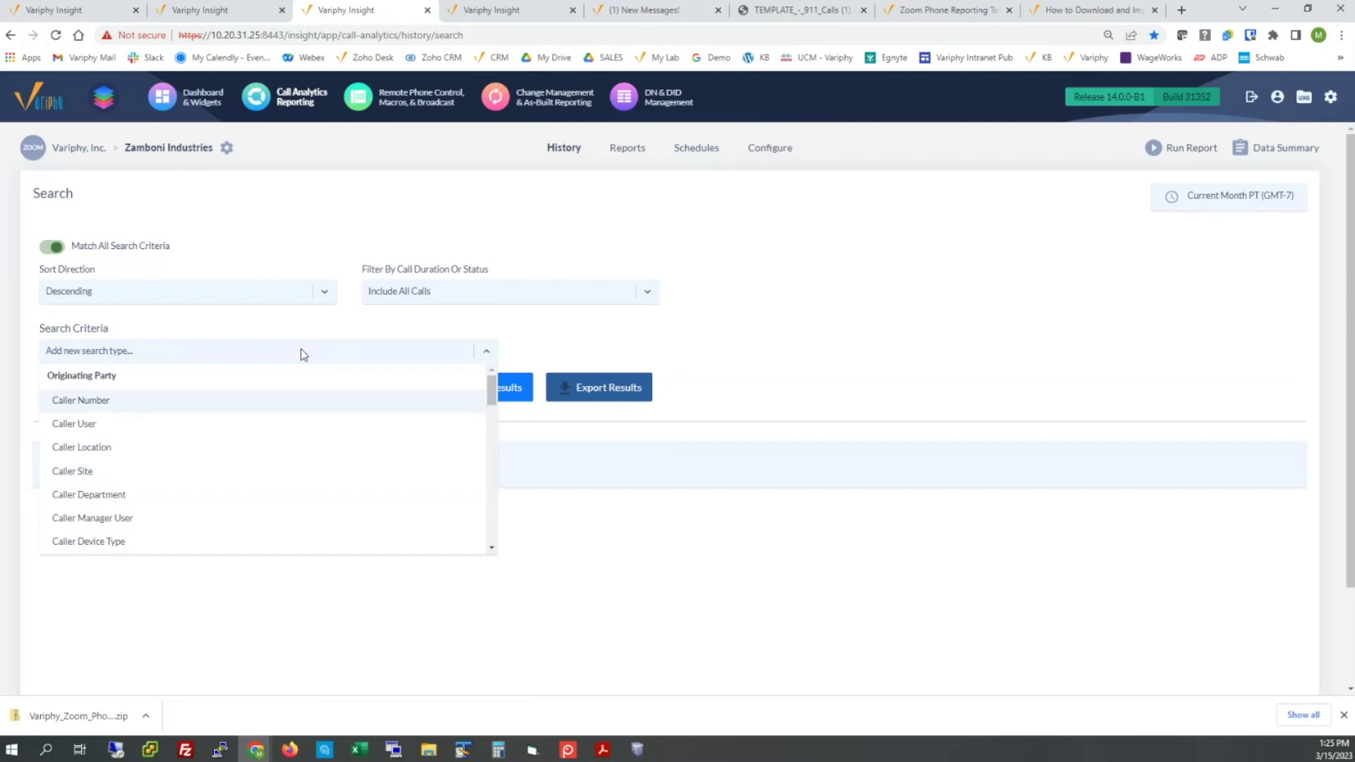
click(143, 495)
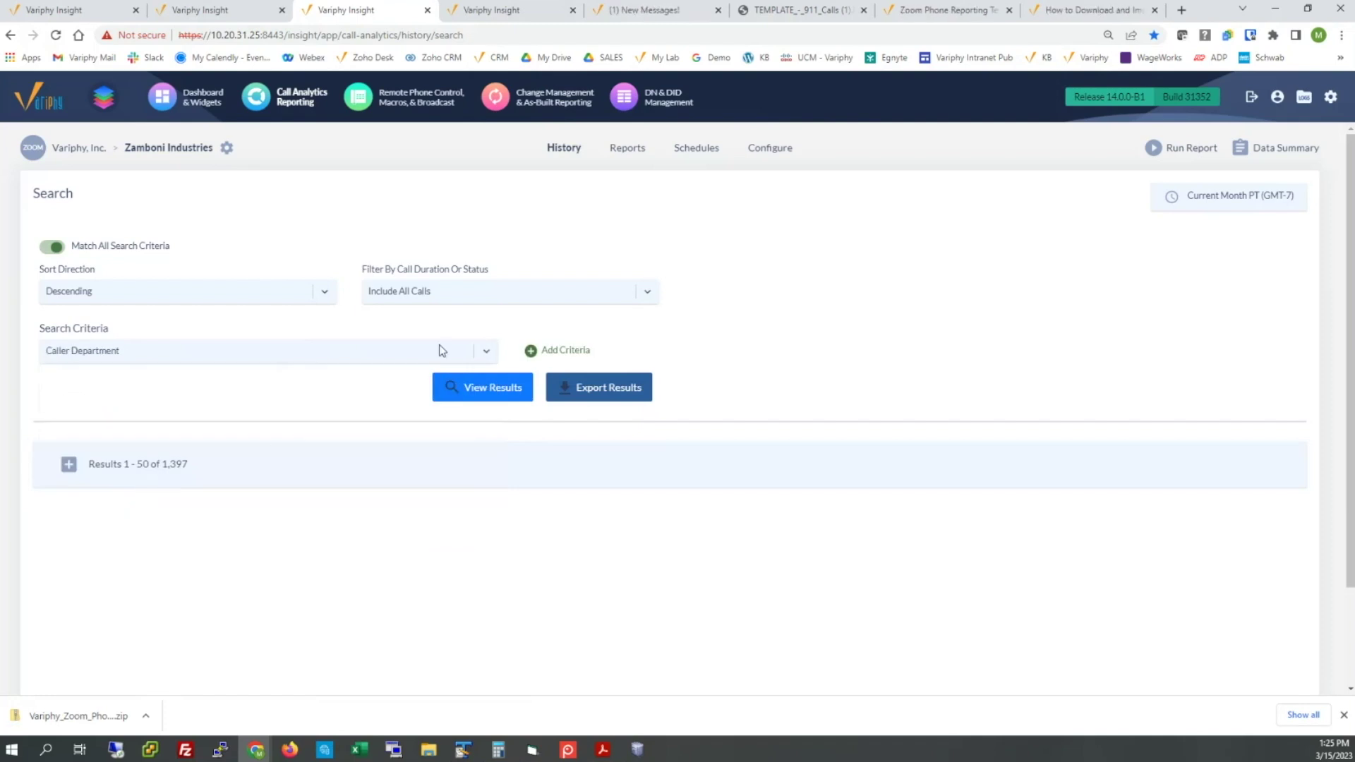
click(530, 352)
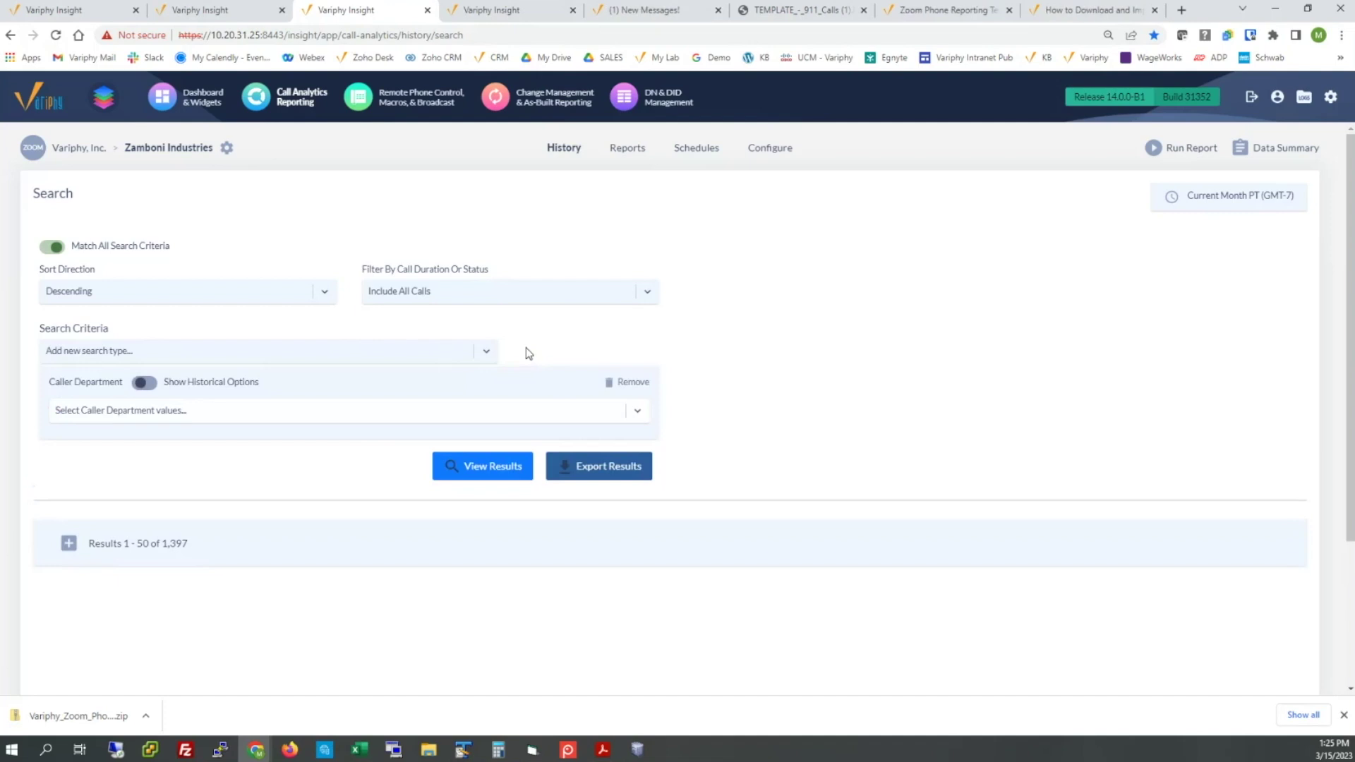
- Set the Caller Department criterion to Accounts Payable
click(238, 415)
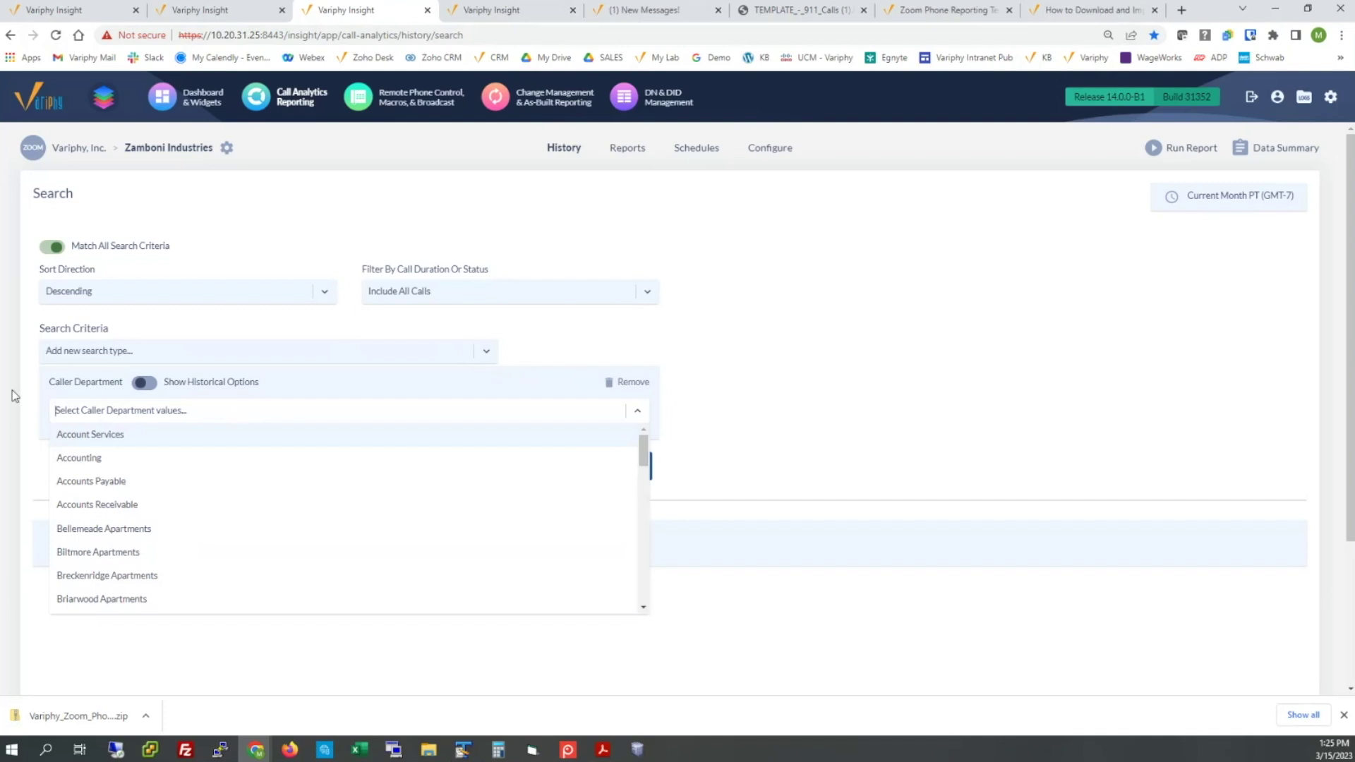
click(167, 413)
click(175, 416)
click(104, 481)
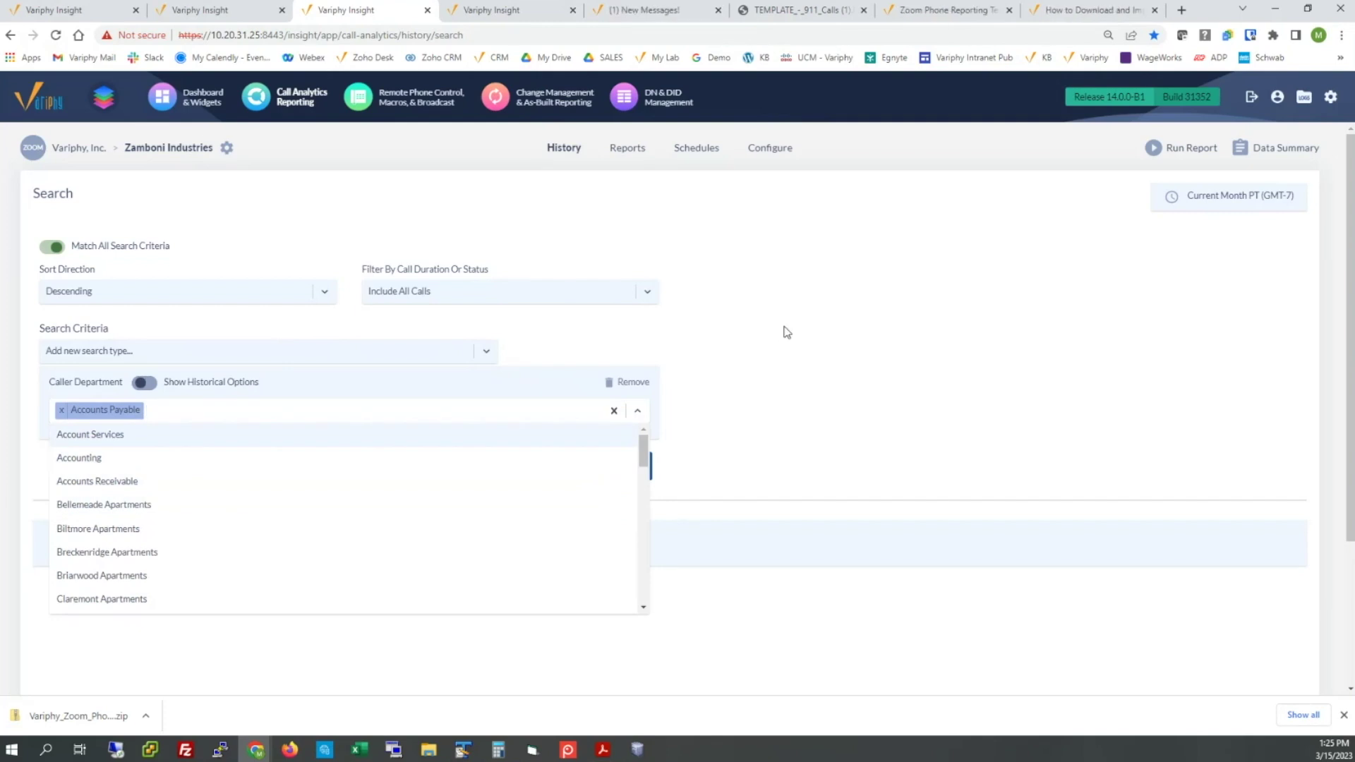
- Add a Caller Site criterion and view its available site values without selecting one
click(407, 357)
click(407, 356)
click(200, 465)
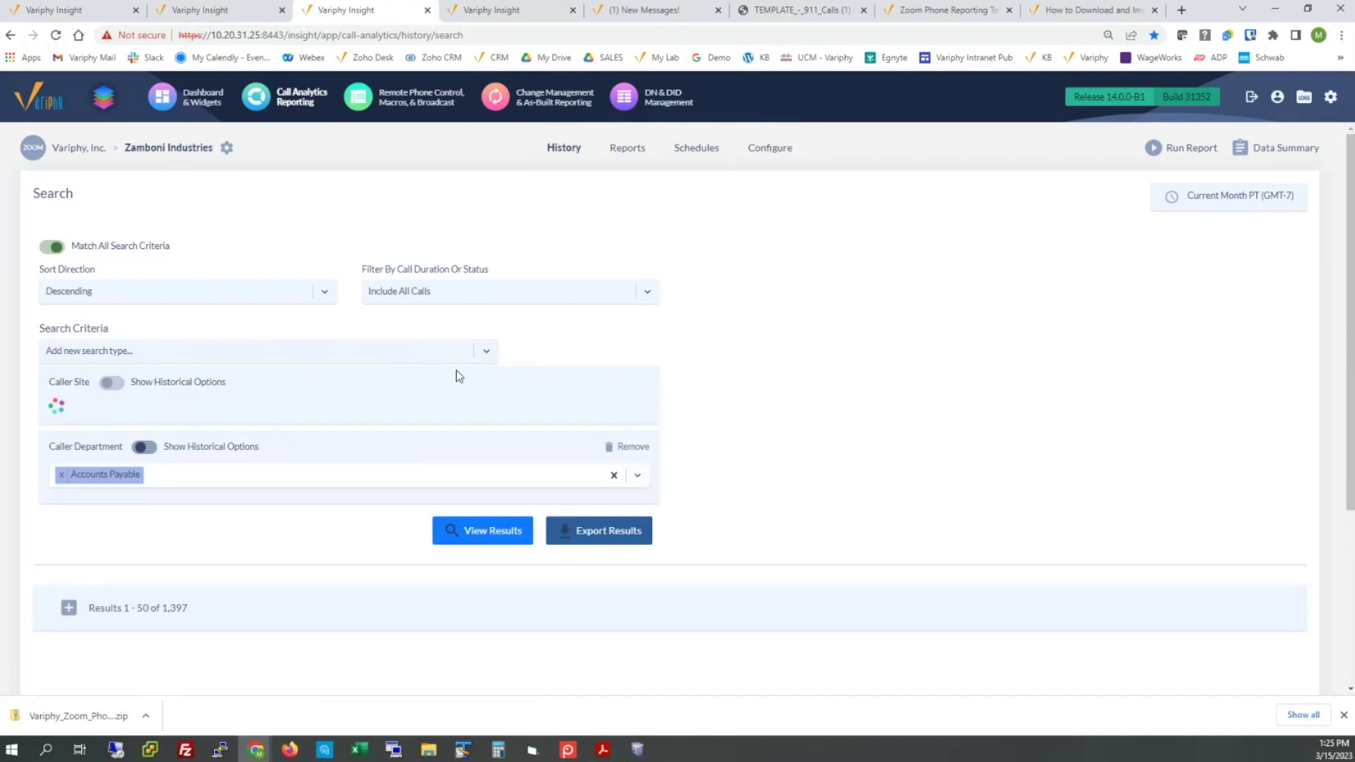
click(220, 411)
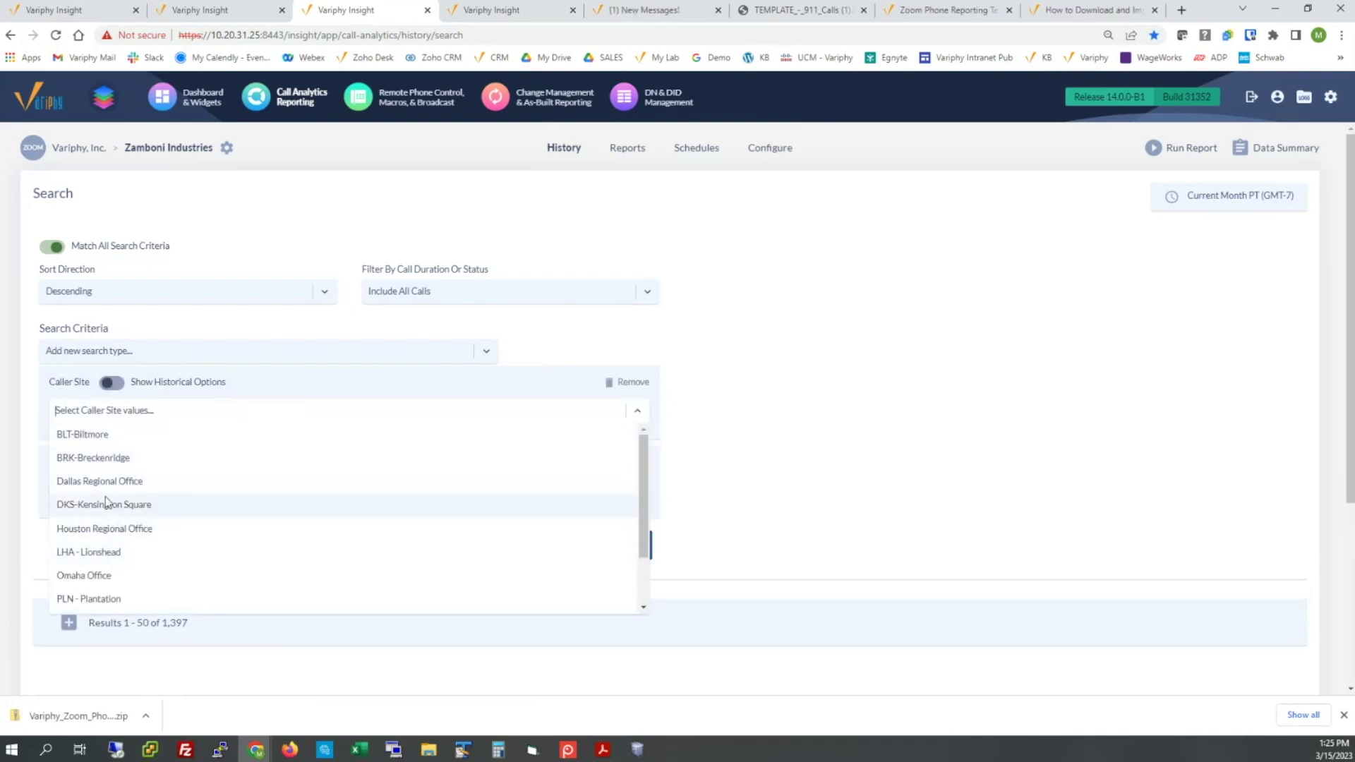
click(529, 325)
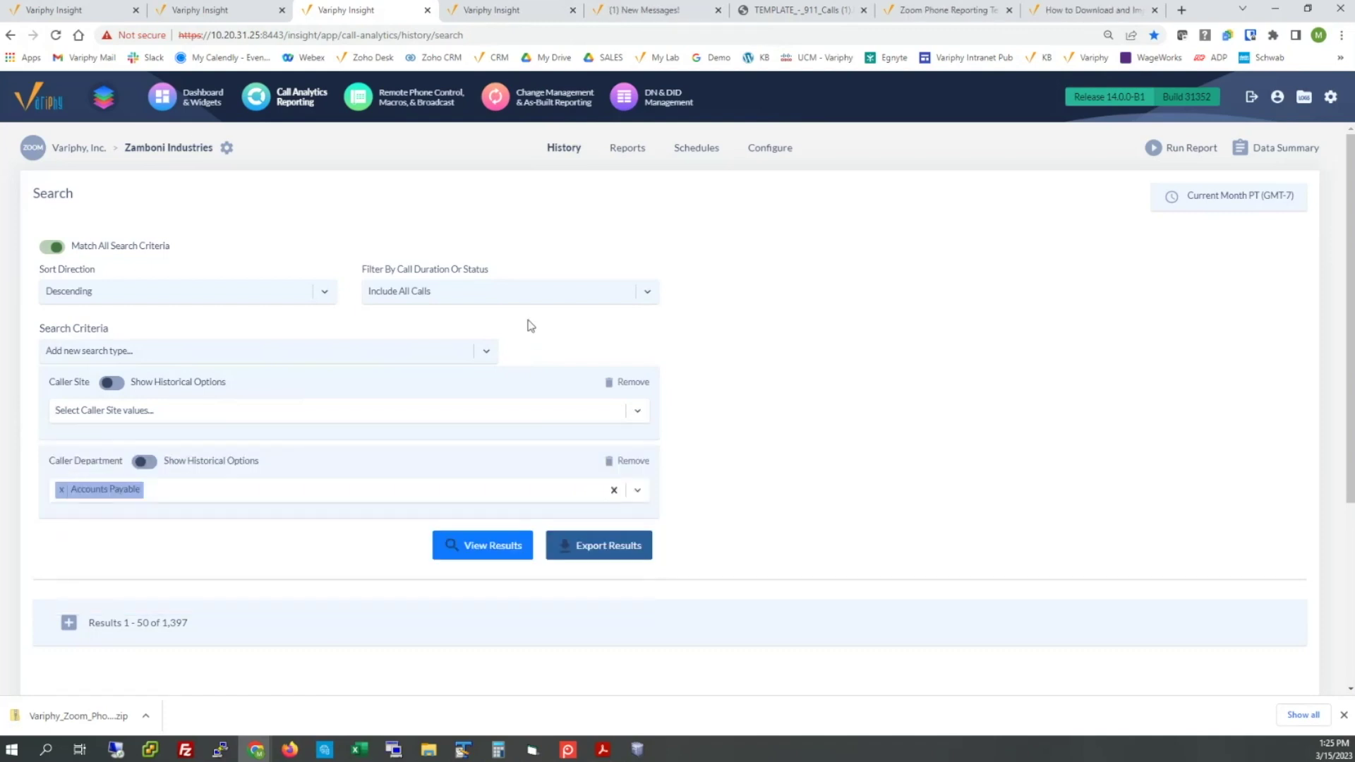
drag(50, 385, 65, 386)
- Add a Caller or Called Site criterion and set it to Omaha Office
click(306, 353)
text(or)
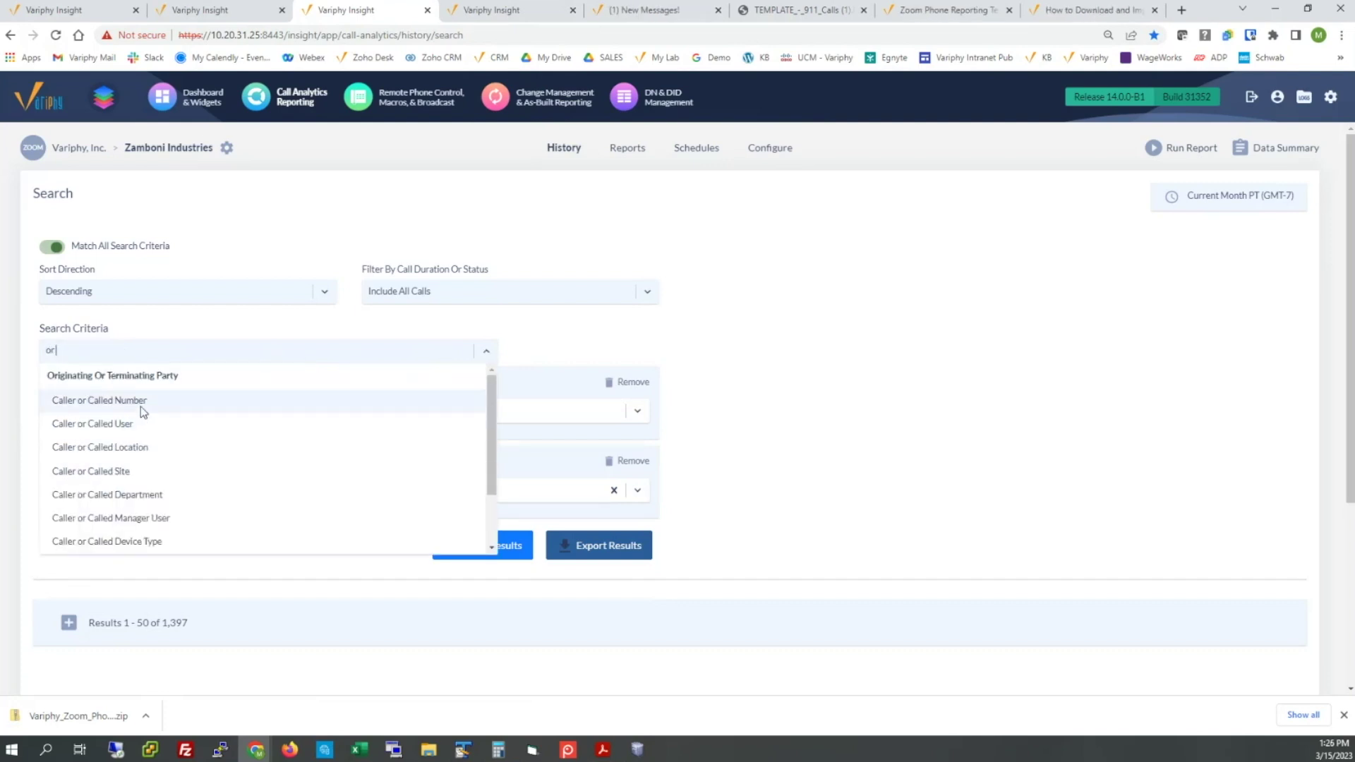
click(131, 470)
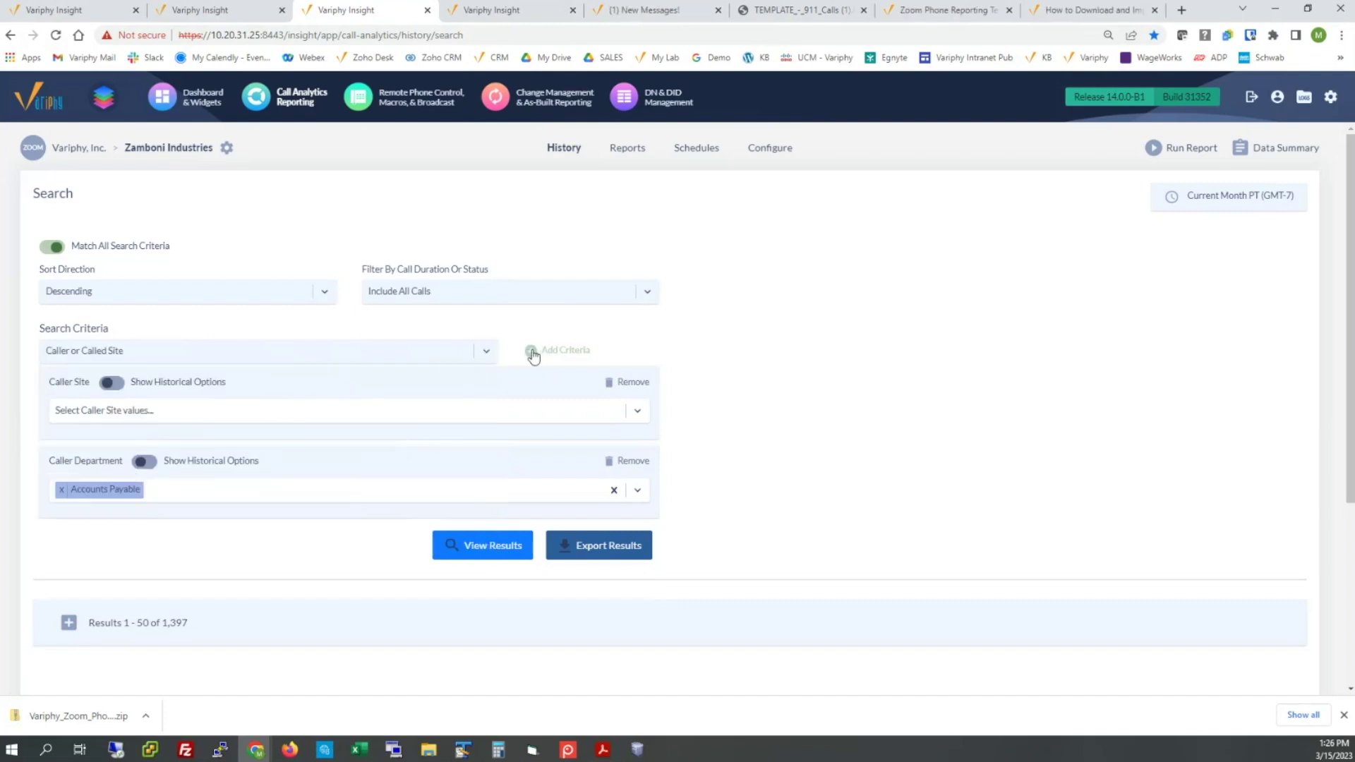
click(253, 406)
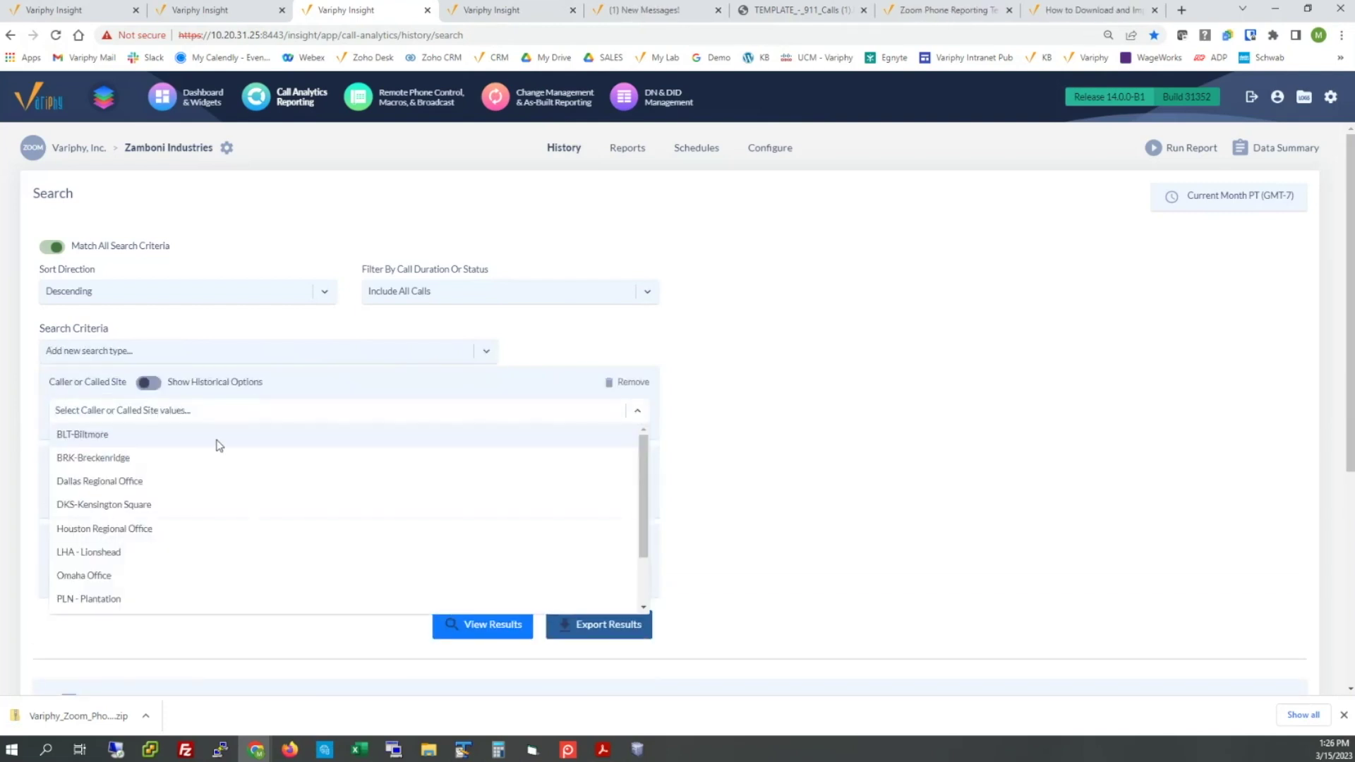
click(116, 578)
click(856, 269)
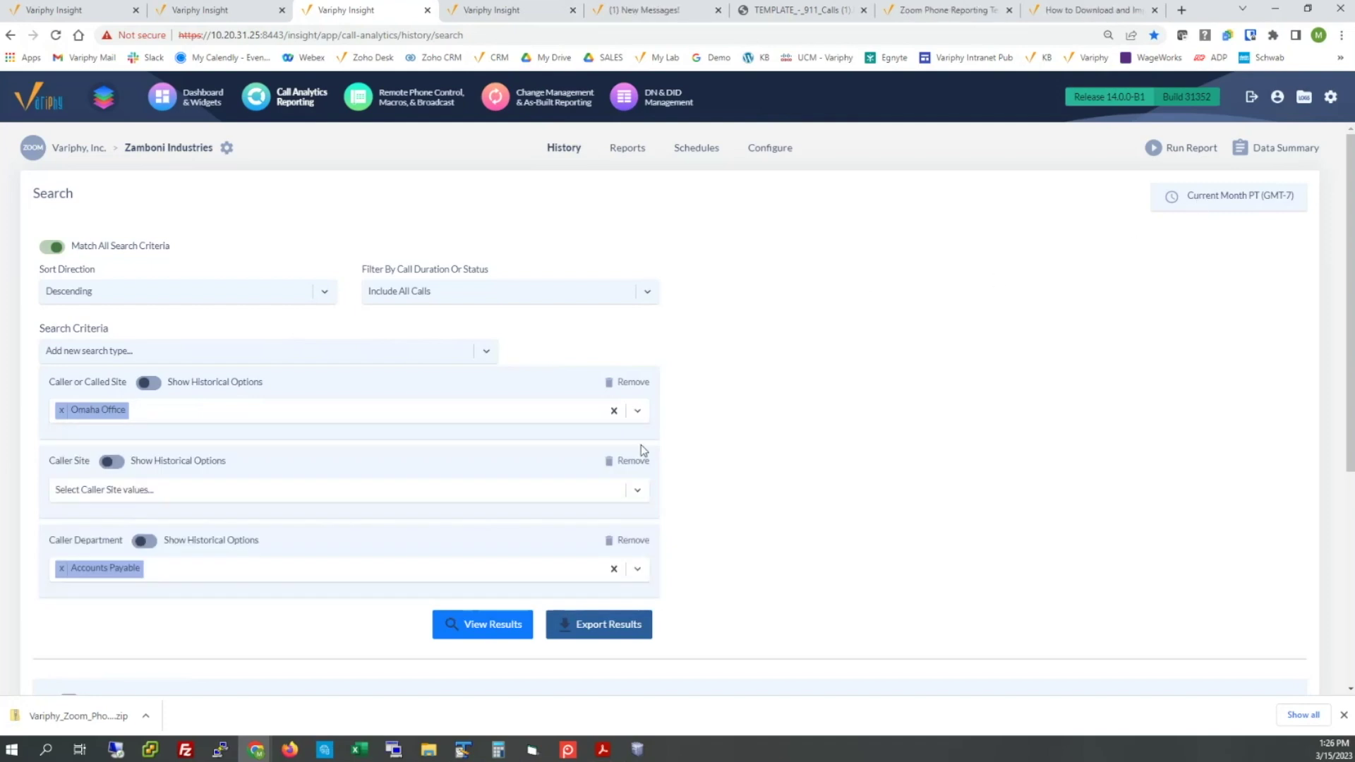
- Remove the empty Caller Site criterion and add a Caller Device Type criterion
click(632, 462)
click(410, 353)
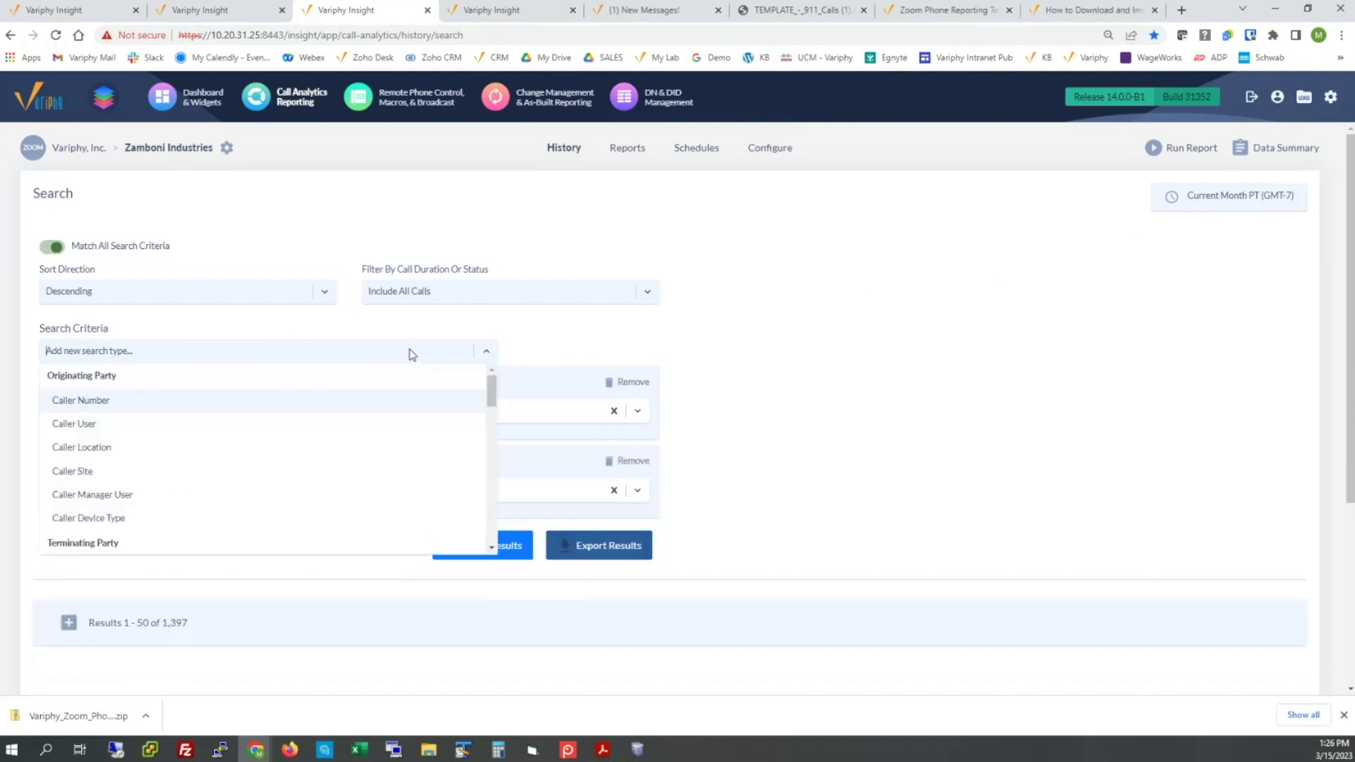
click(188, 517)
click(537, 354)
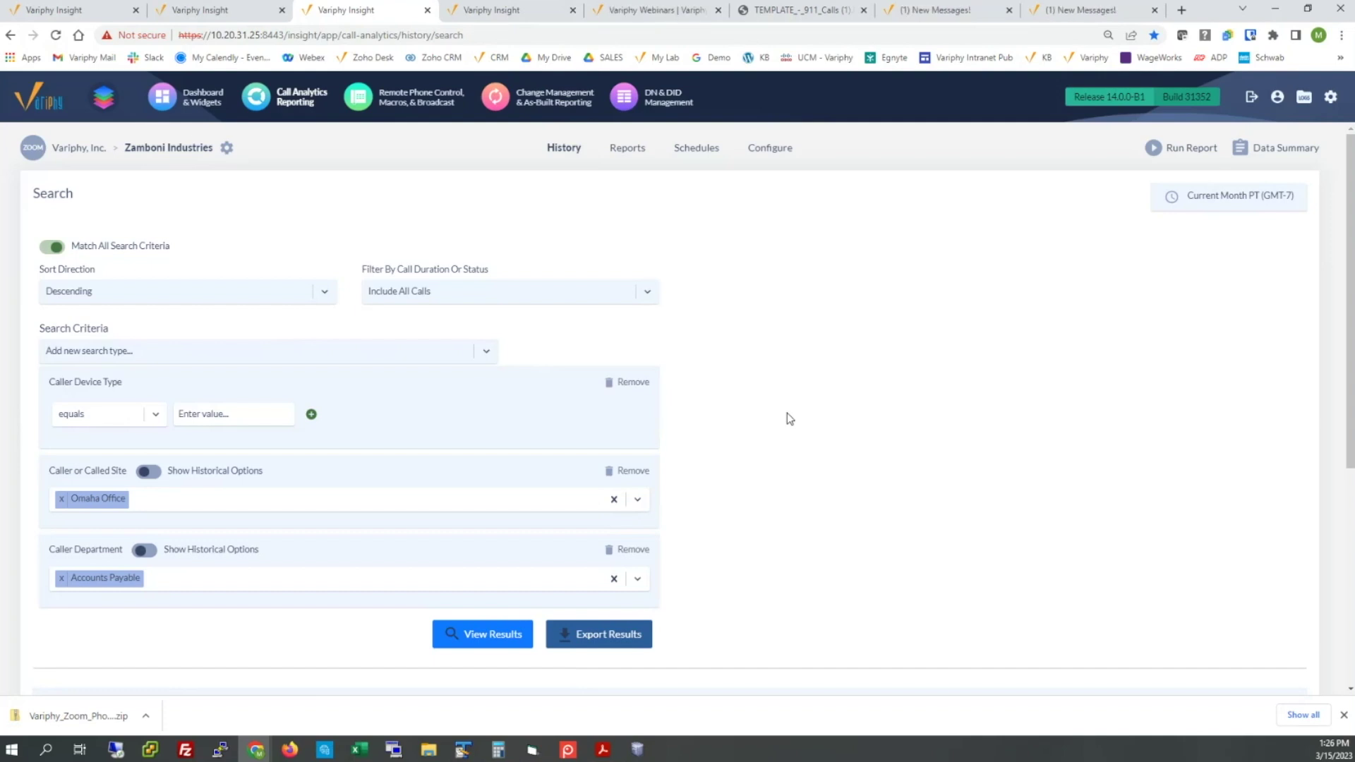
- Switch to the Variphy Insight dashboard of call widgets and reduce the page zoom to 75%
click(182, 11)
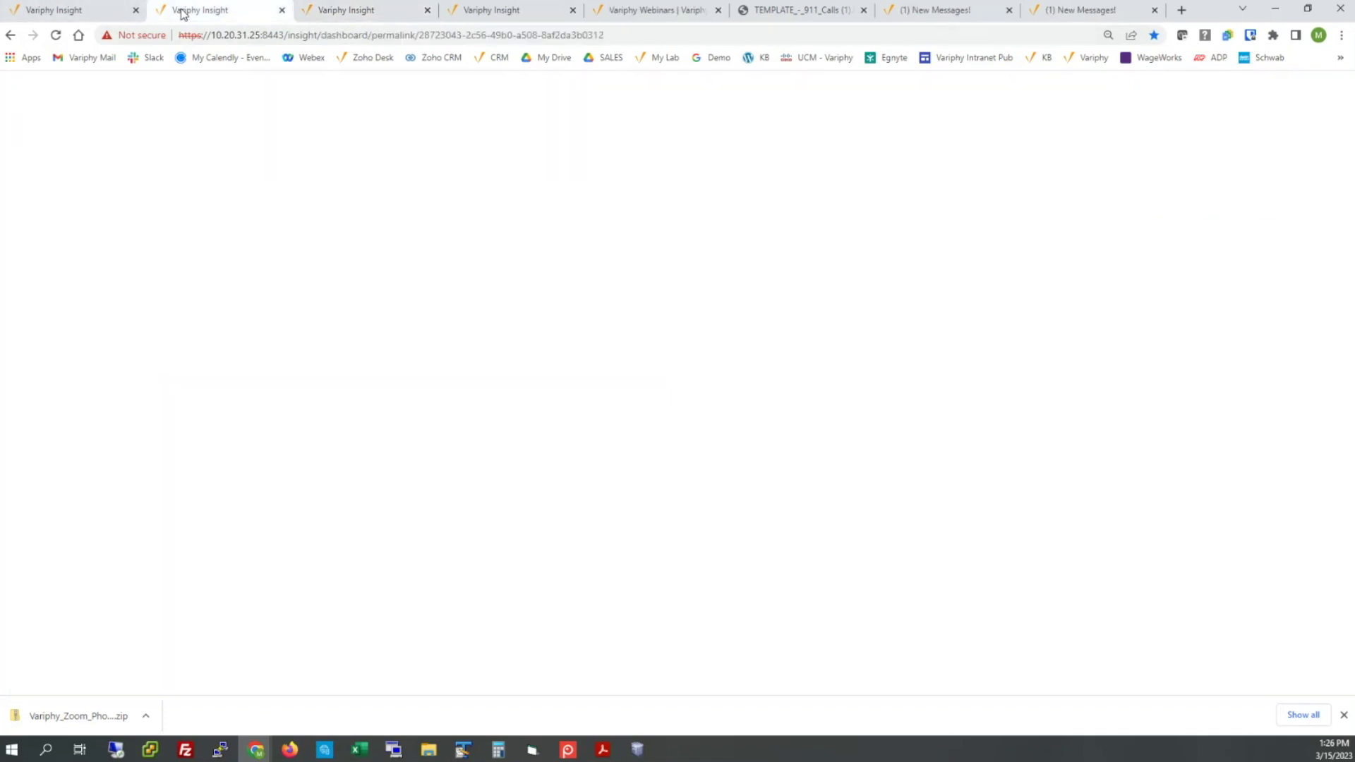
key(ctrl+minus)
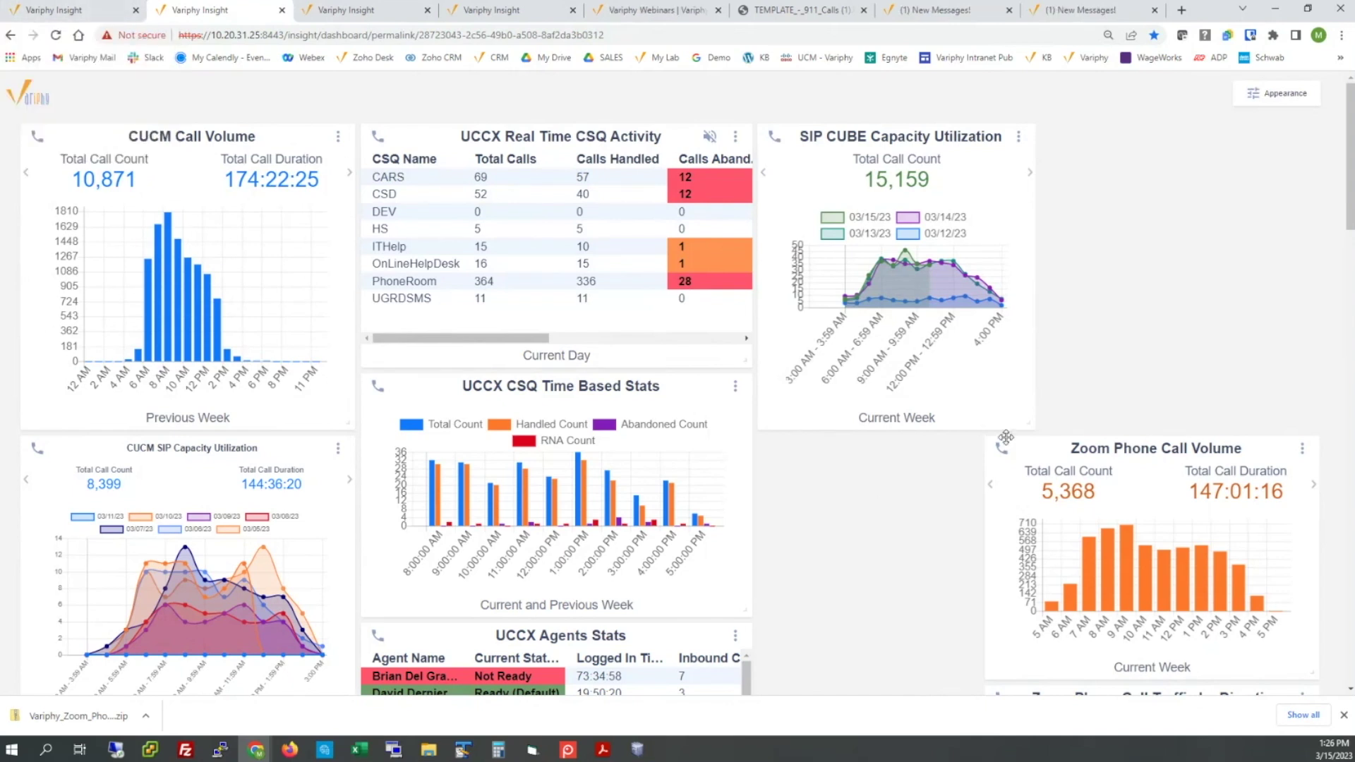
key(ctrl+minus)
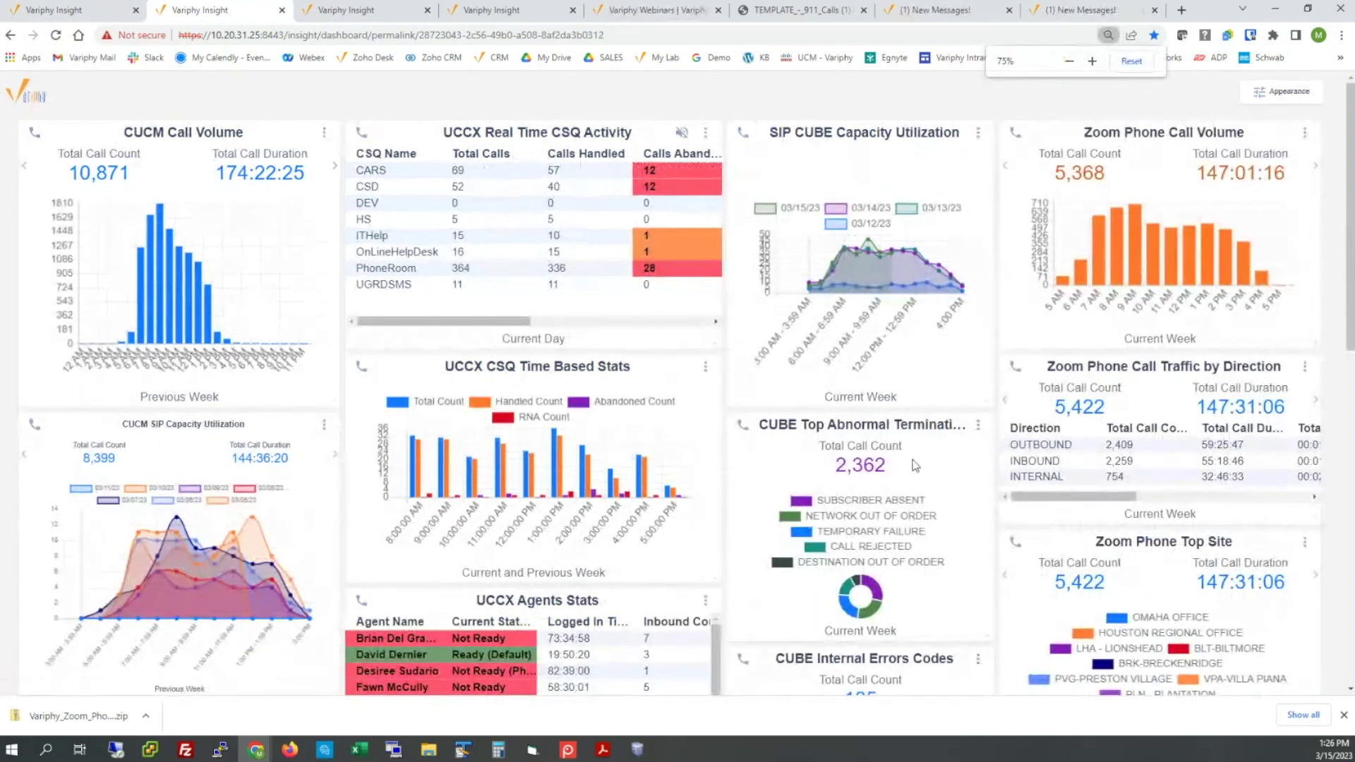